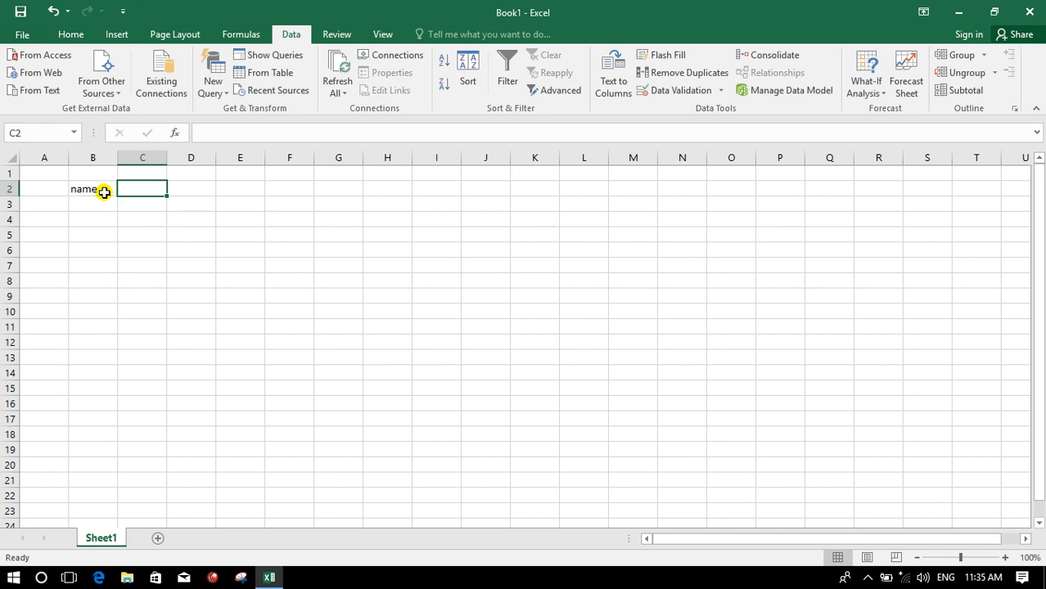
# - Delete the "name" entry from cell B2
pyautogui.click(104, 192)
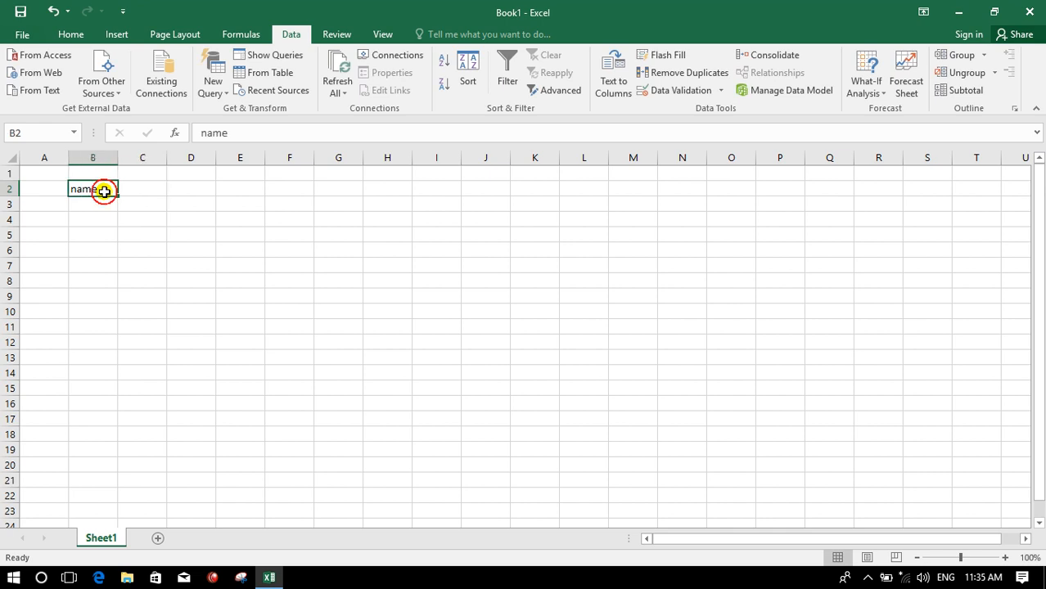
pyautogui.press('Delete')
pyautogui.click(227, 235)
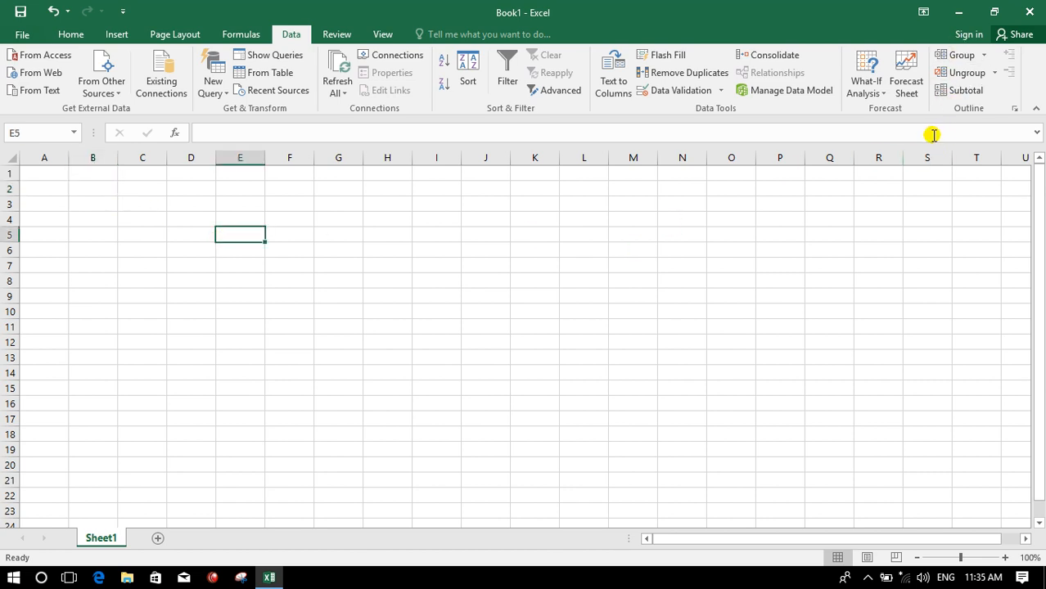
# - Create a What-If Data Table over C3:D22 with row input cell B3 and column input cell E22
pyautogui.click(867, 85)
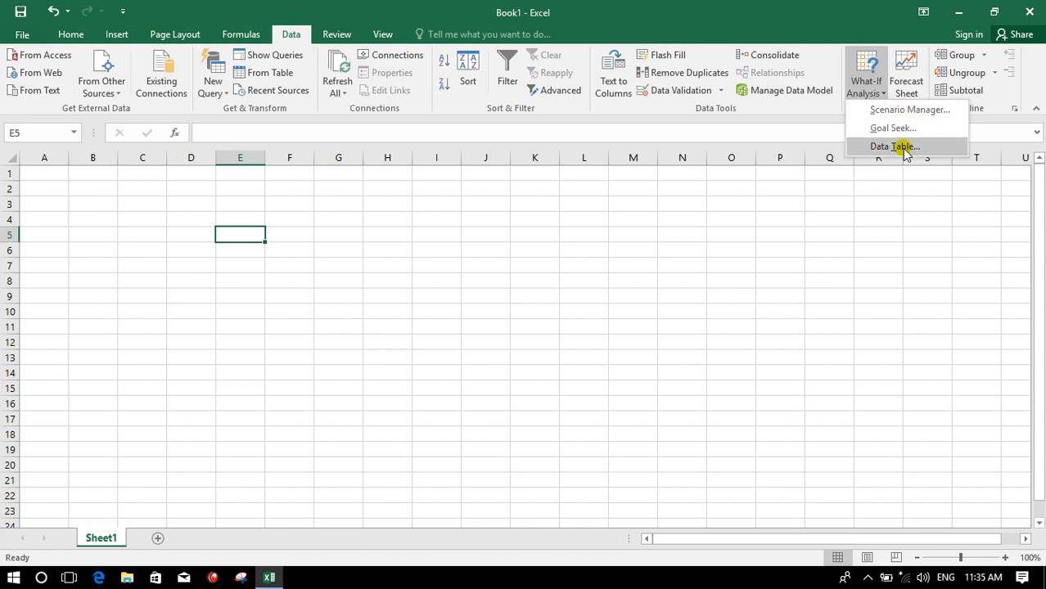
pyautogui.click(738, 227)
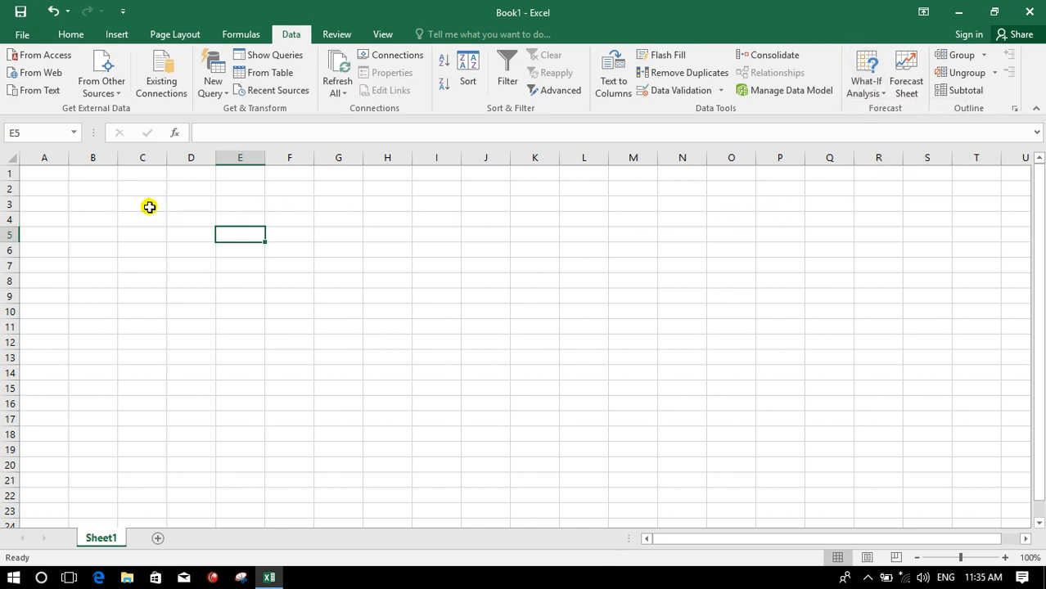
pyautogui.click(129, 191)
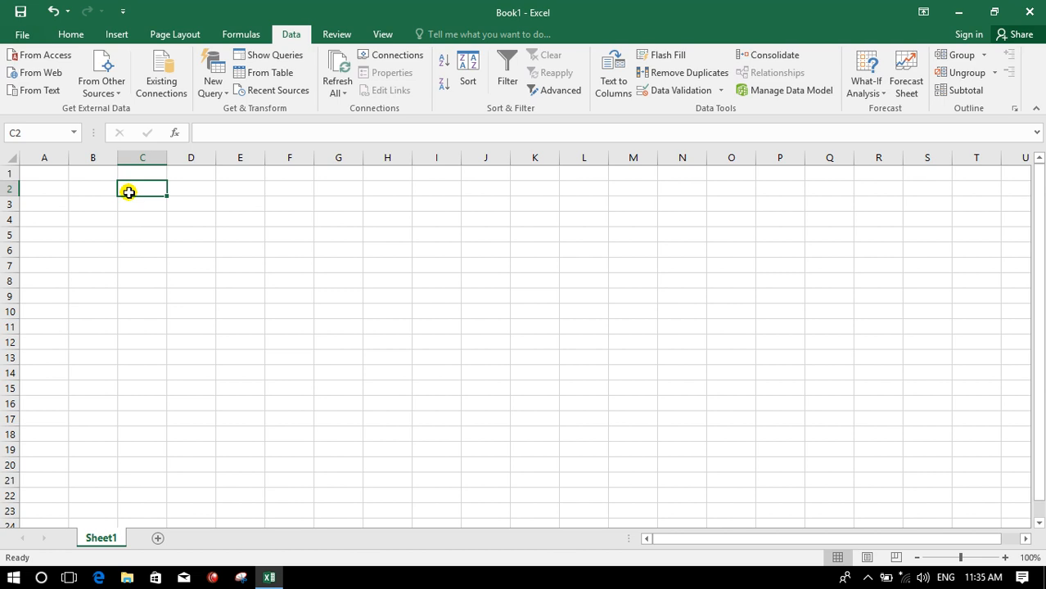
pyautogui.moveTo(131, 191); pyautogui.dragTo(181, 494)
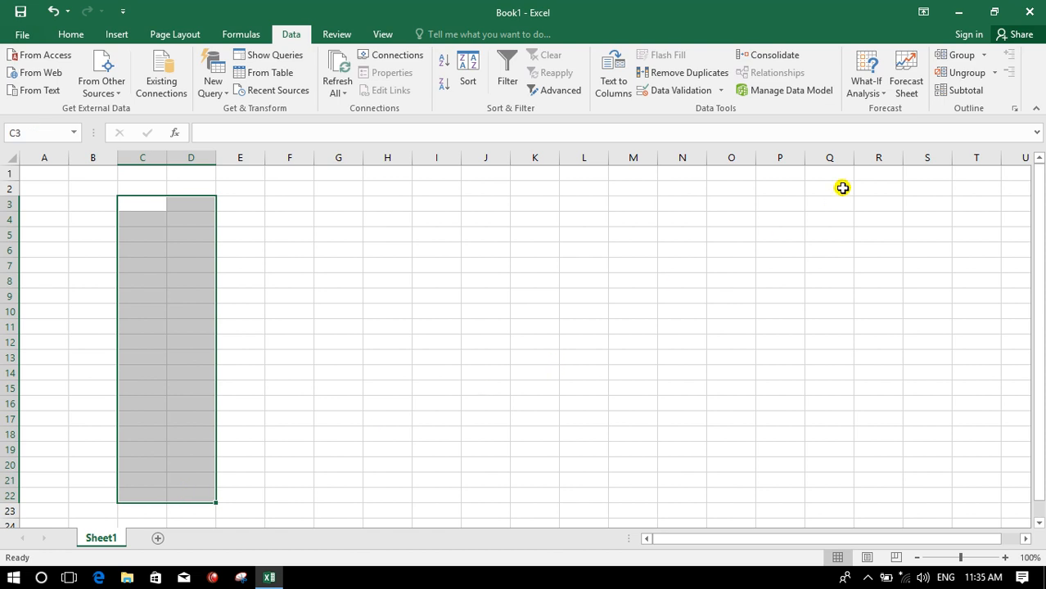
pyautogui.click(871, 100)
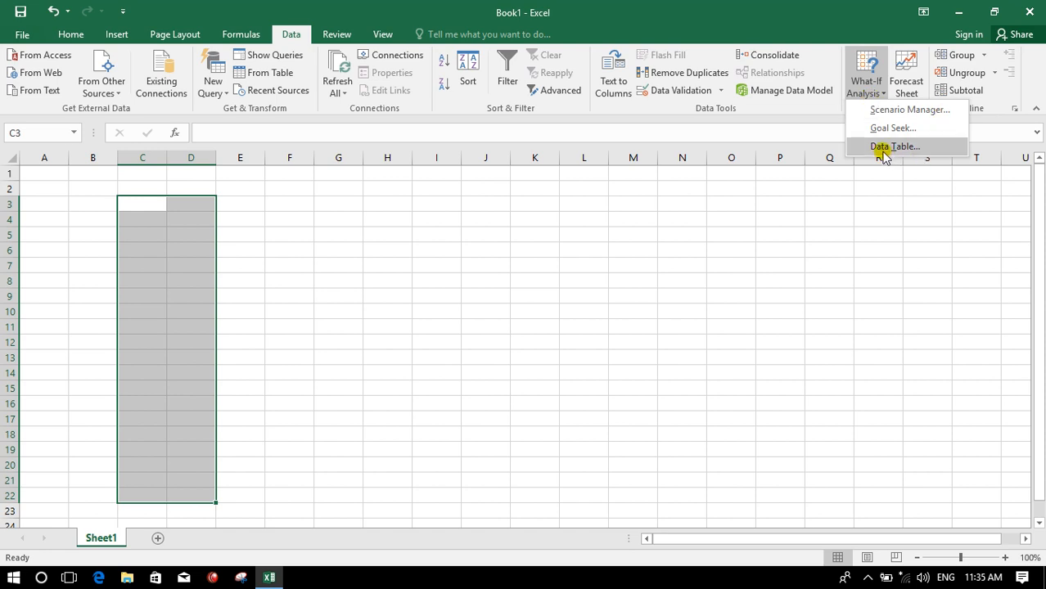
pyautogui.click(875, 149)
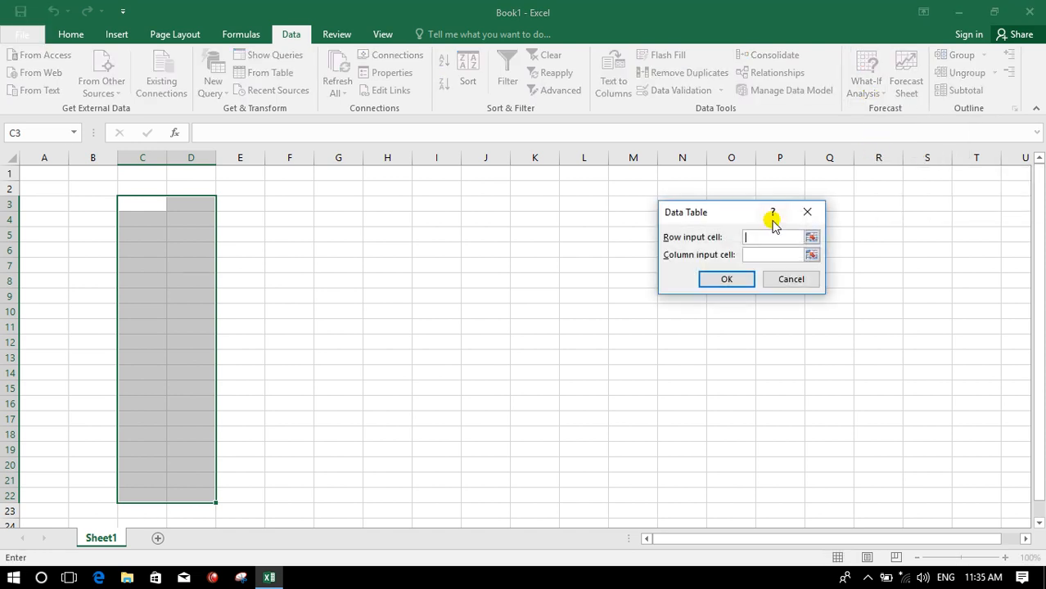
pyautogui.click(86, 204)
pyautogui.click(747, 256)
pyautogui.click(244, 497)
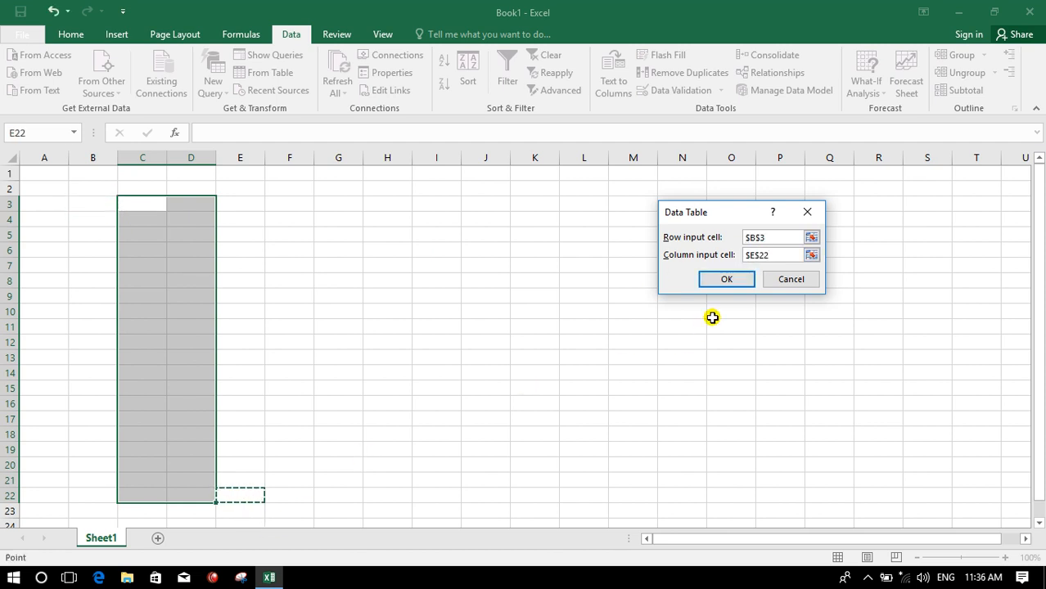
pyautogui.click(714, 282)
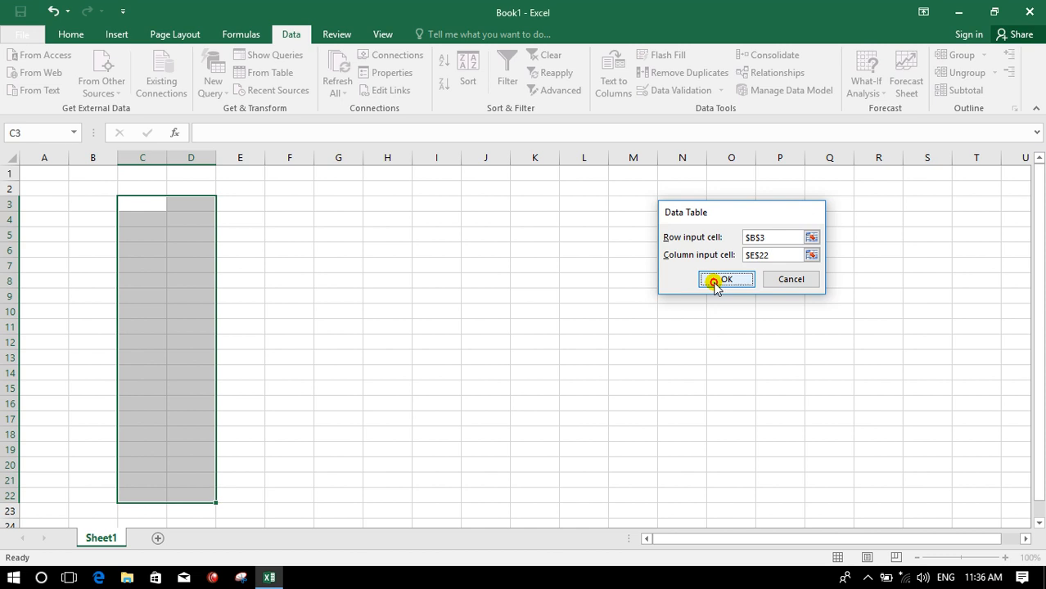
# - Enter x in E4 and fill it down to E22
pyautogui.click(241, 221)
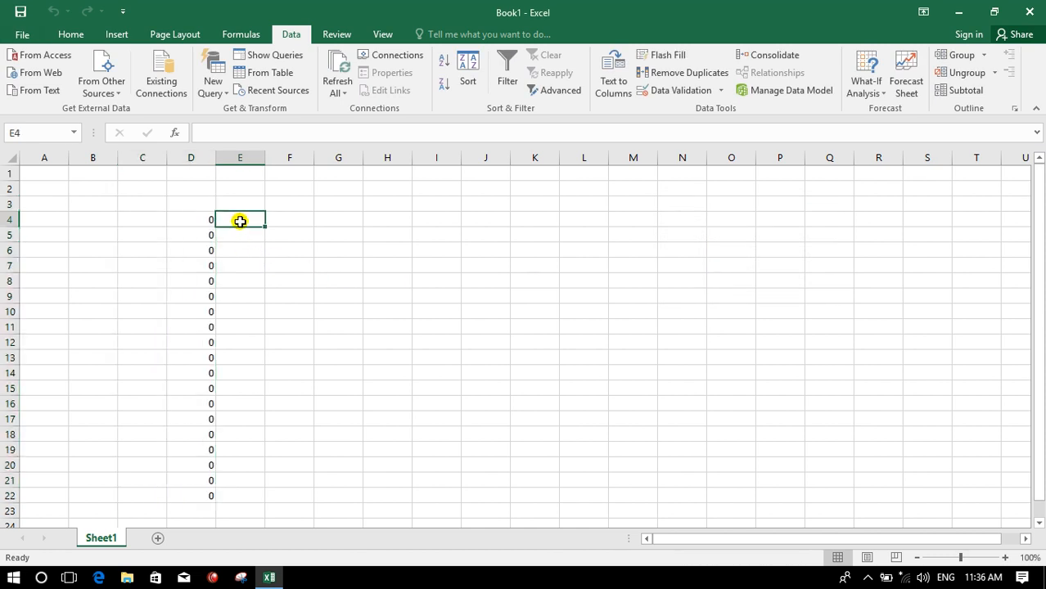
pyautogui.write('x')
pyautogui.moveTo(265, 227); pyautogui.dragTo(254, 498)
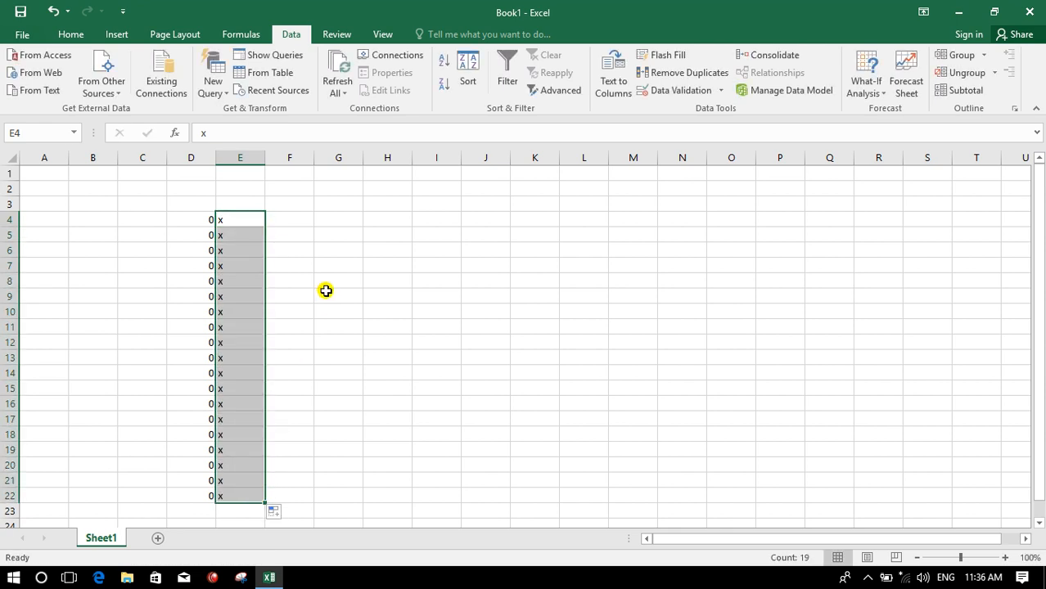
# - Fill F4:F22 with the numbers 1 to 19
pyautogui.click(284, 216)
pyautogui.write('1')
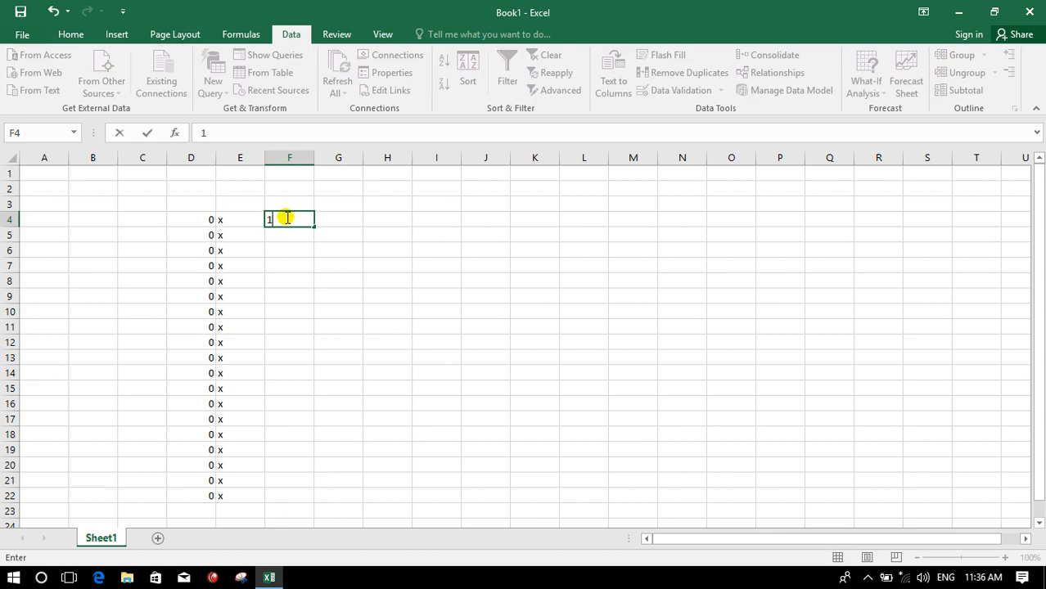
pyautogui.moveTo(316, 229); pyautogui.dragTo(323, 499)
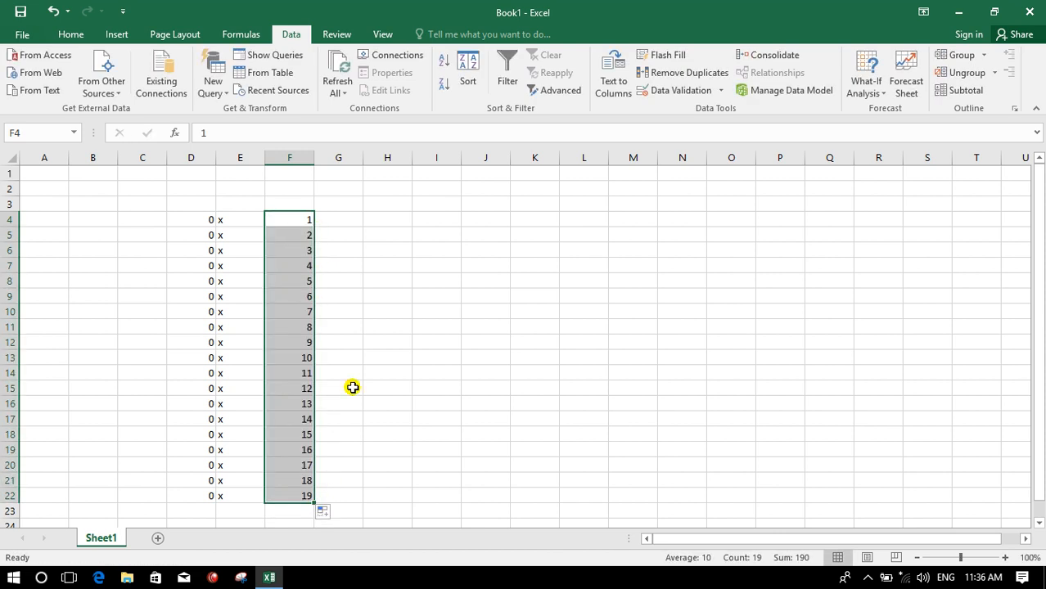
pyautogui.click(350, 342)
# - Enter = in G4 and fill it down to G22
pyautogui.click(341, 218)
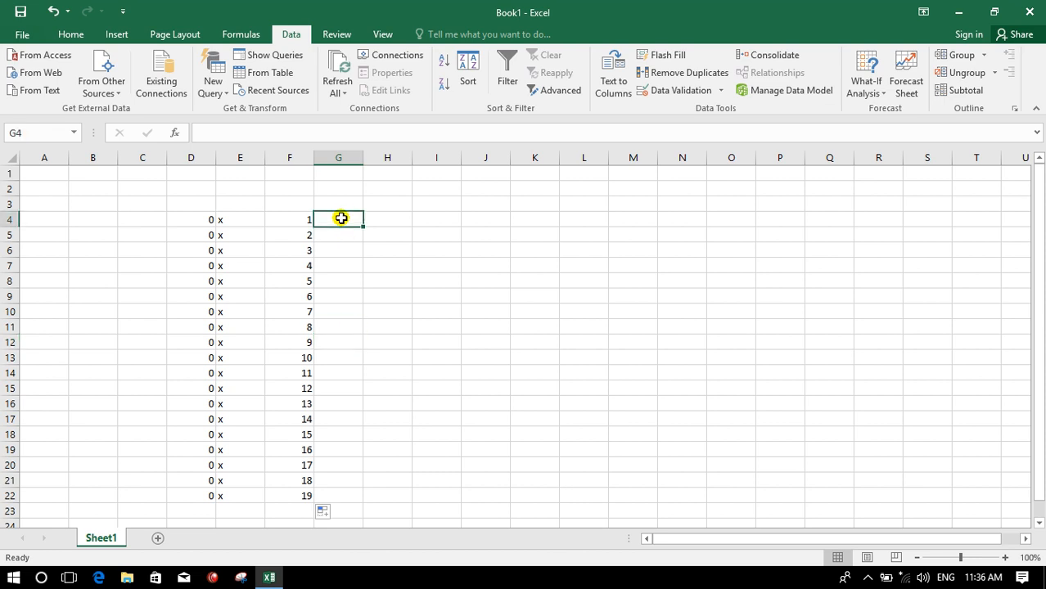
pyautogui.write('=')
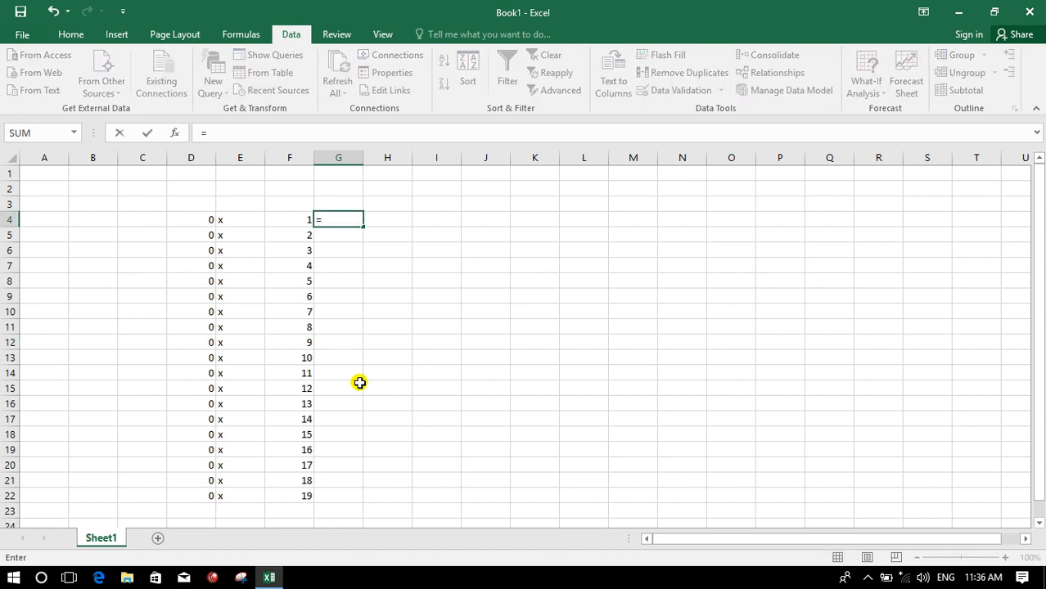
pyautogui.press('Return')
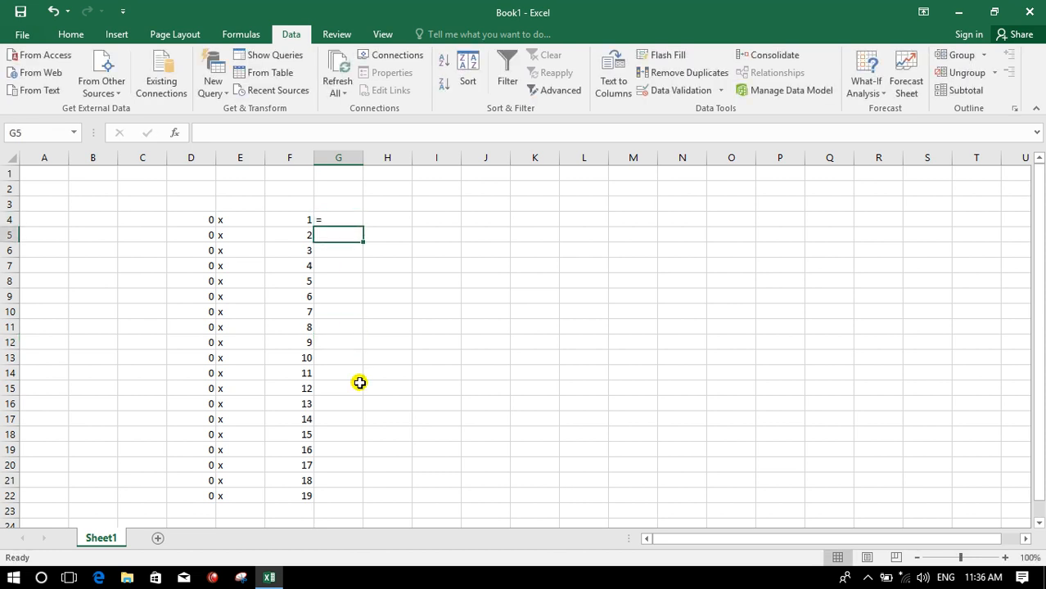
pyautogui.click(342, 215)
pyautogui.moveTo(362, 227); pyautogui.dragTo(358, 500)
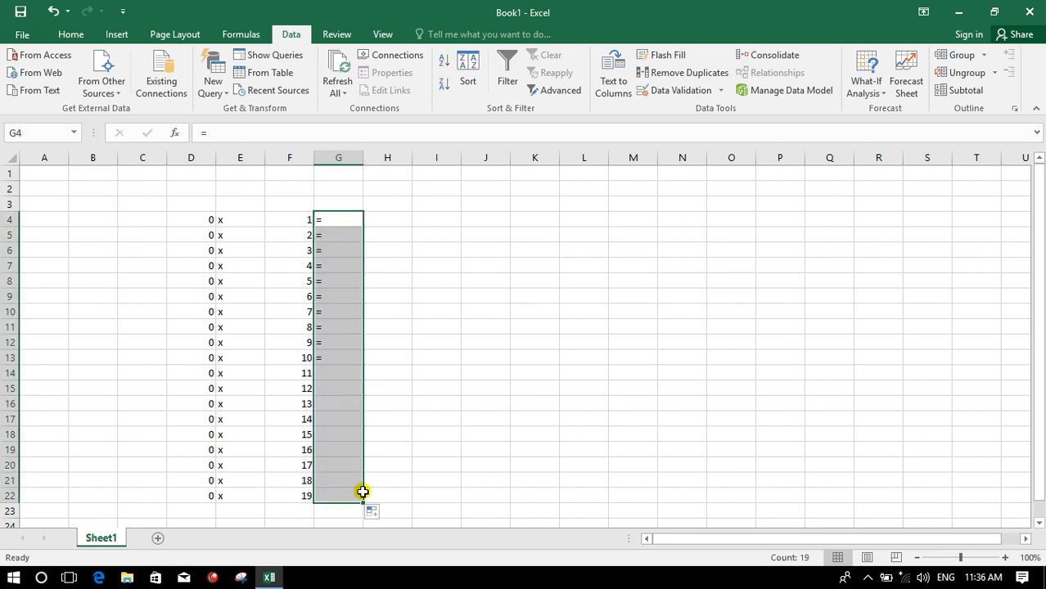
# - Enter the formula =F4*D4 in H4
pyautogui.click(379, 223)
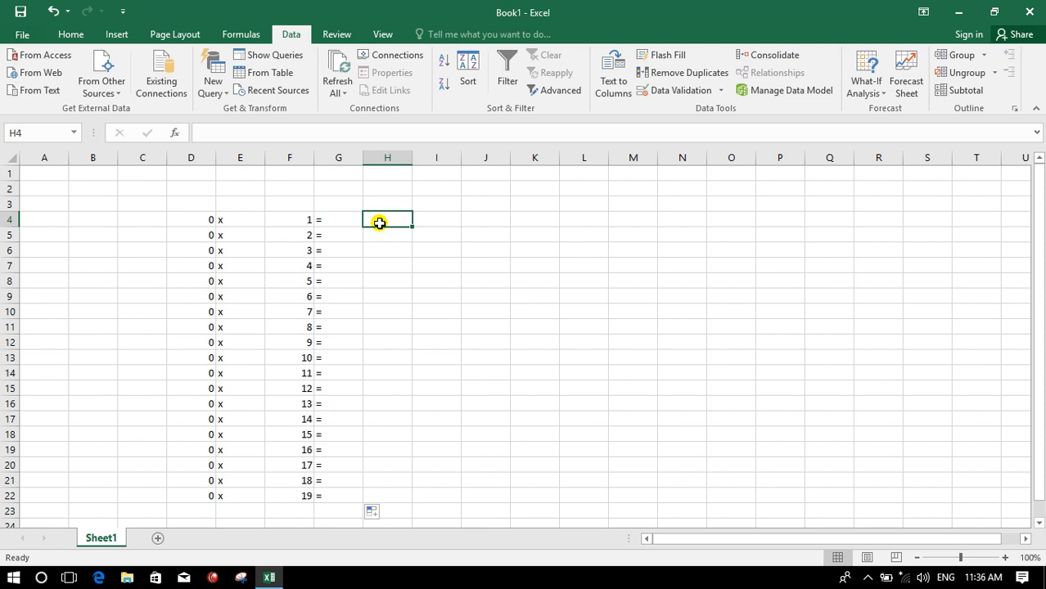
pyautogui.write('=')
pyautogui.click(290, 218)
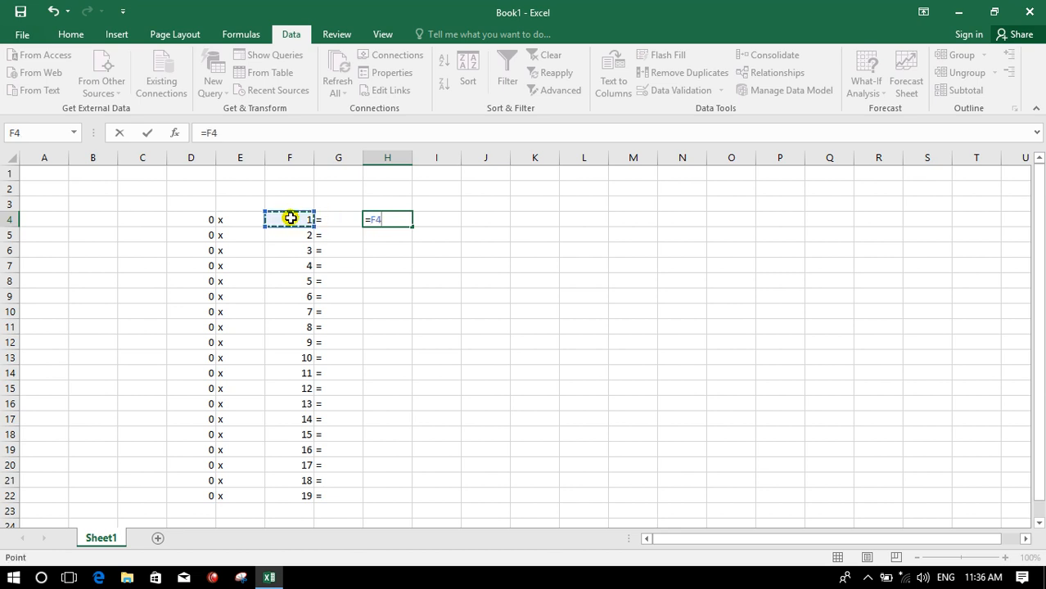
pyautogui.write('*')
pyautogui.click(194, 222)
pyautogui.press('Return')
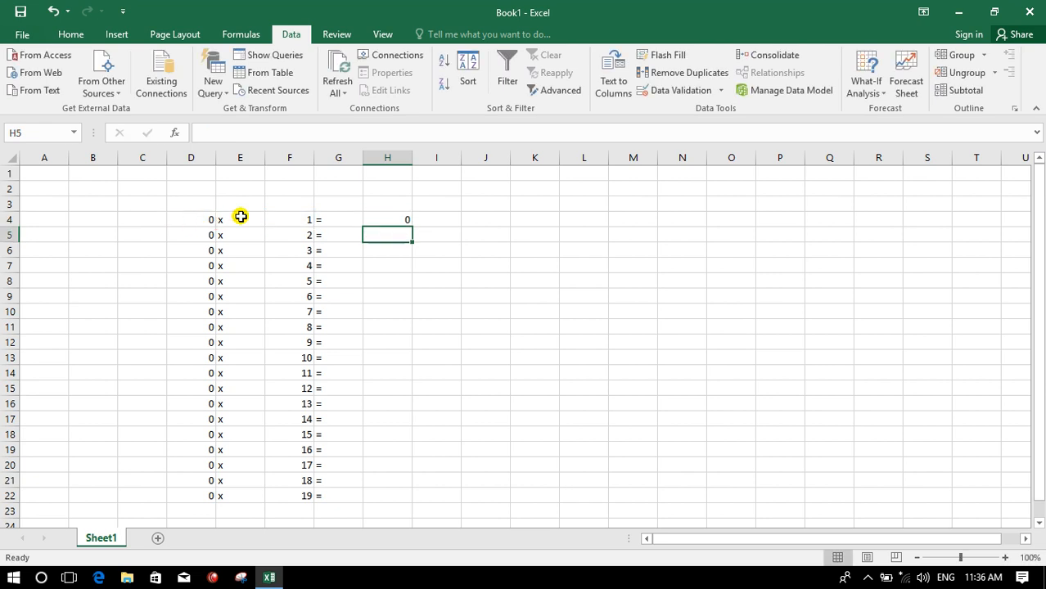
# - Fill the H4 formula down to H22
pyautogui.click(407, 217)
pyautogui.moveTo(413, 230); pyautogui.dragTo(404, 511)
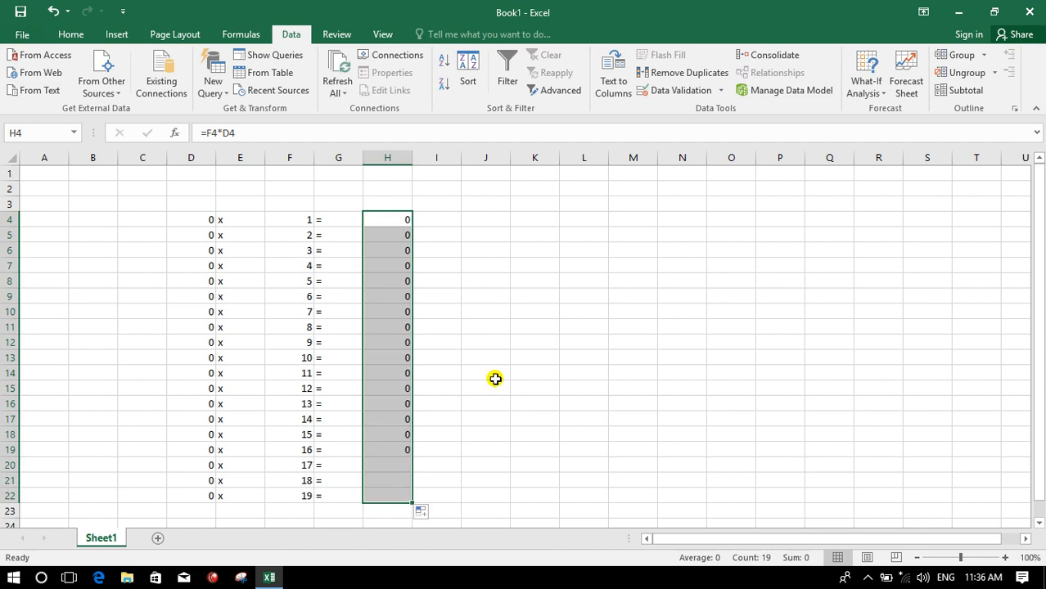
pyautogui.click(495, 375)
# - Format D4:H22 as centered and bold with all borders
pyautogui.moveTo(198, 224); pyautogui.dragTo(391, 492)
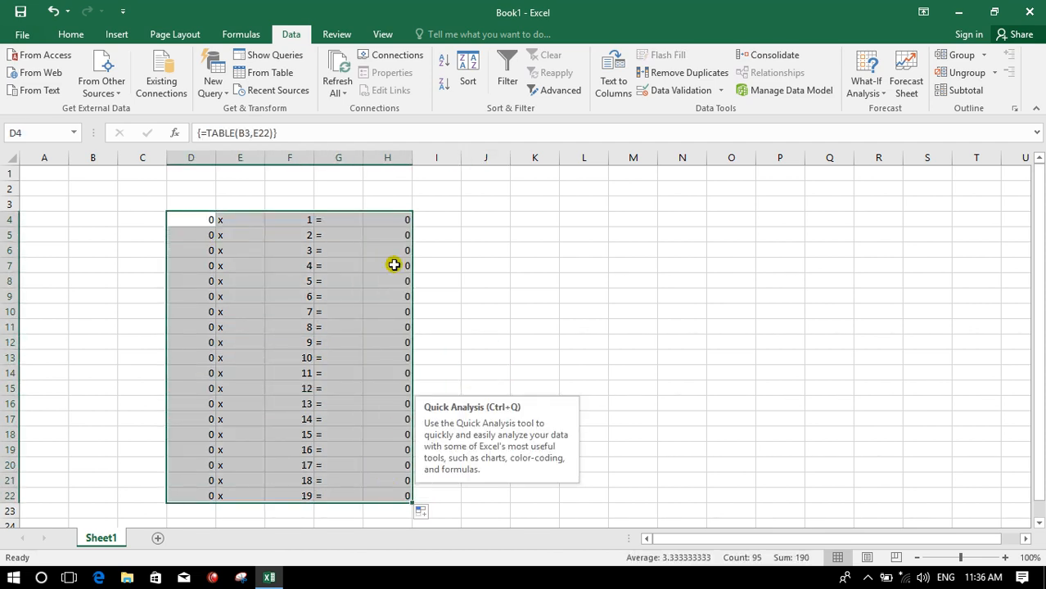
pyautogui.click(79, 34)
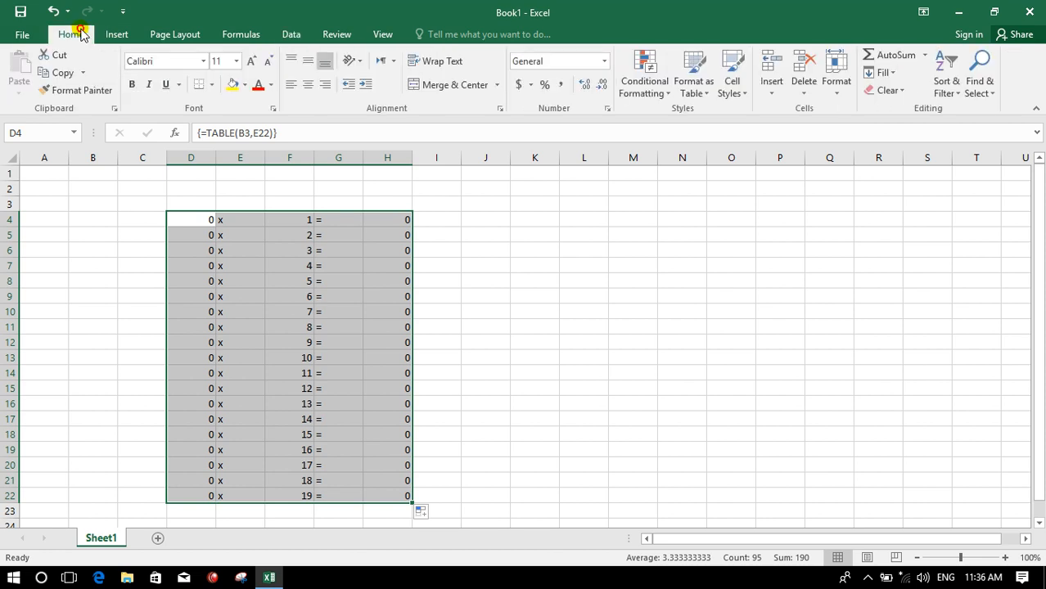
pyautogui.click(307, 85)
pyautogui.click(132, 84)
pyautogui.click(211, 85)
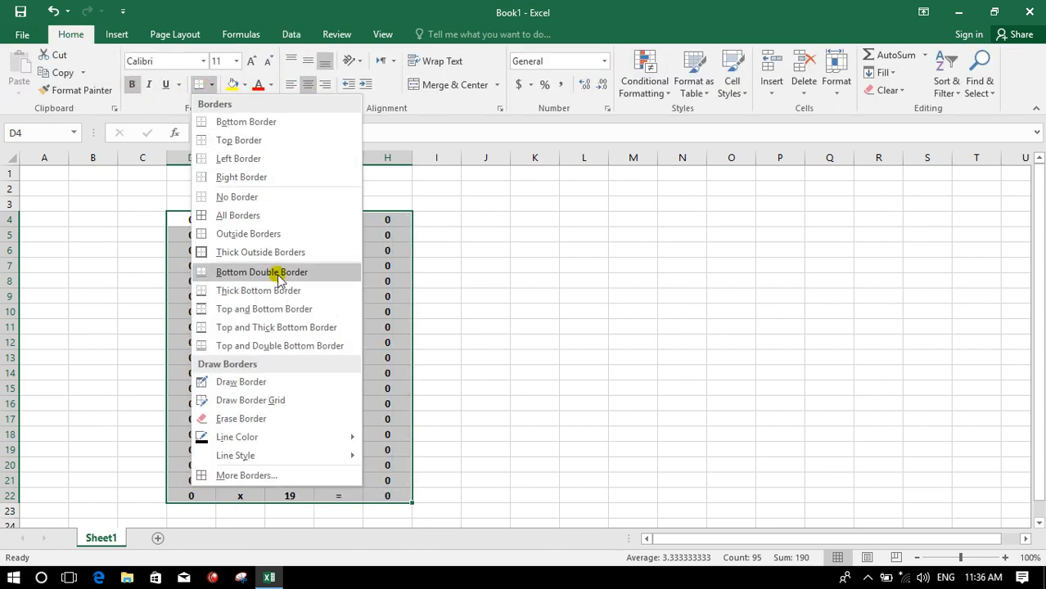
pyautogui.click(231, 218)
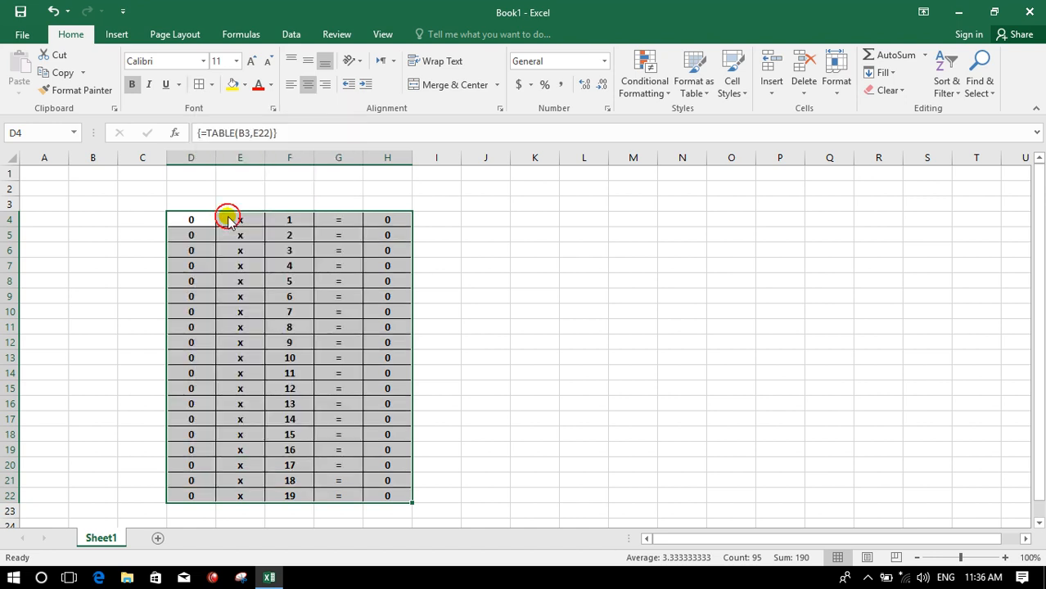
# - Fill cell C3 with yellow
pyautogui.click(370, 328)
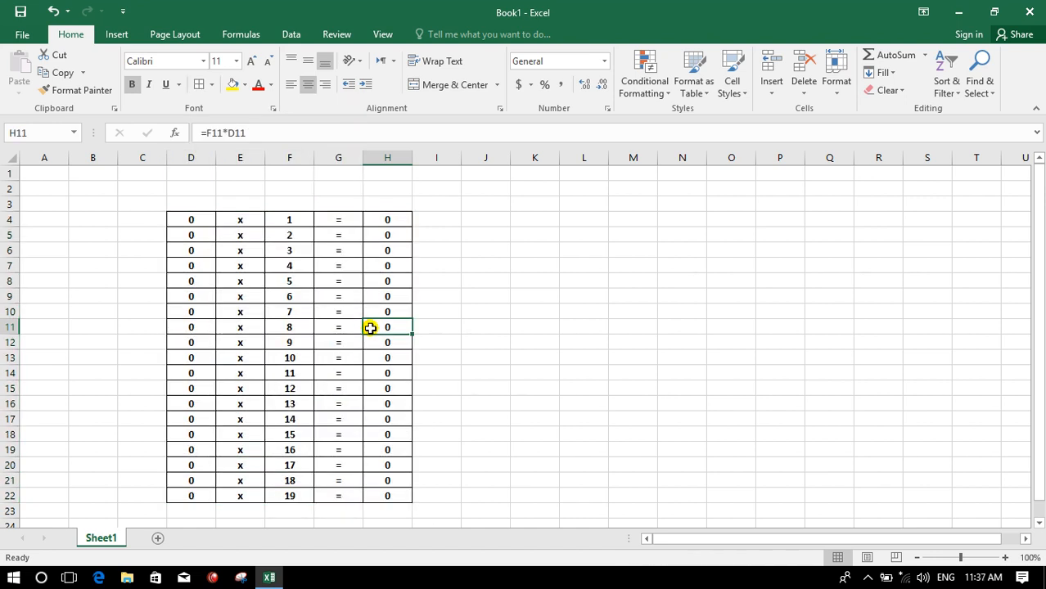
pyautogui.click(189, 219)
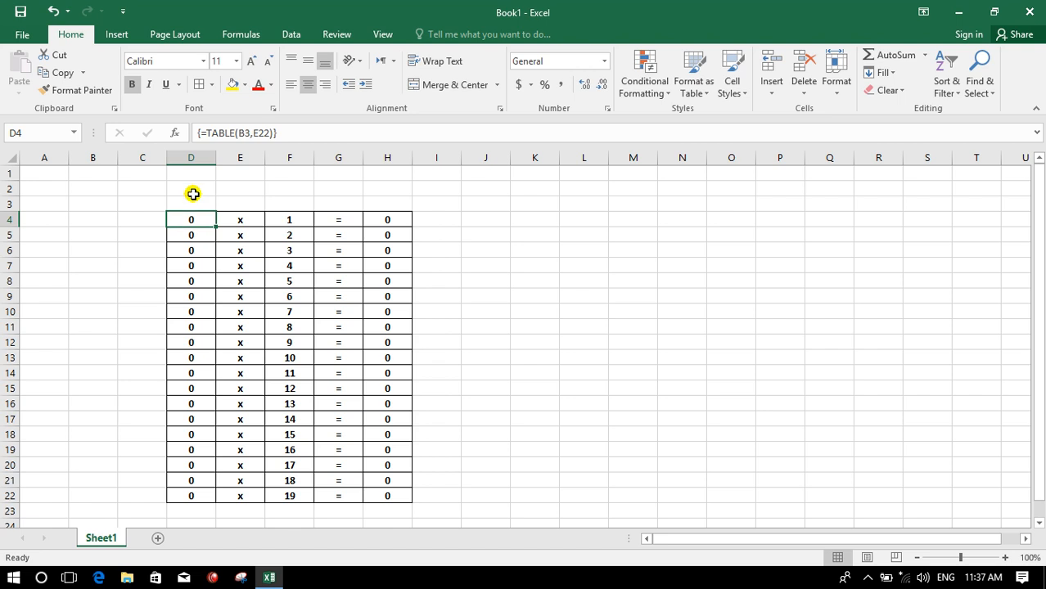
pyautogui.click(152, 203)
pyautogui.click(231, 85)
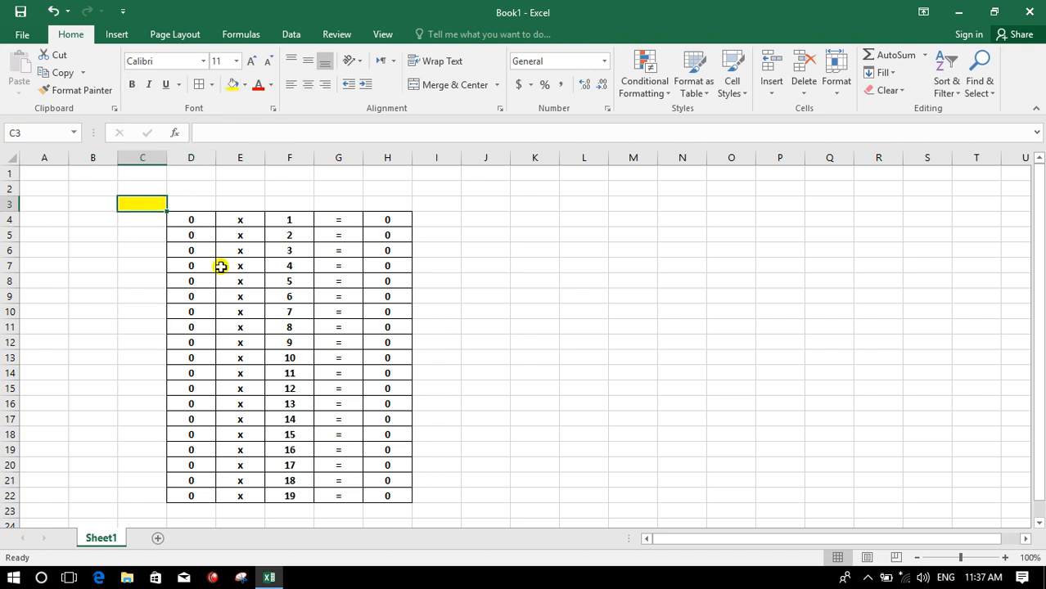
pyautogui.click(222, 293)
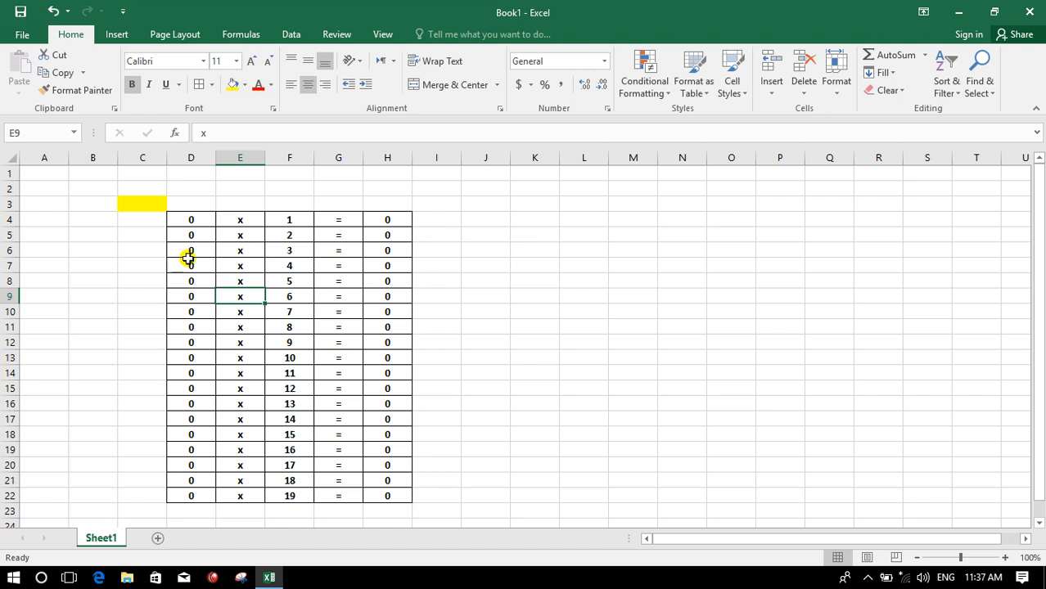
pyautogui.click(135, 203)
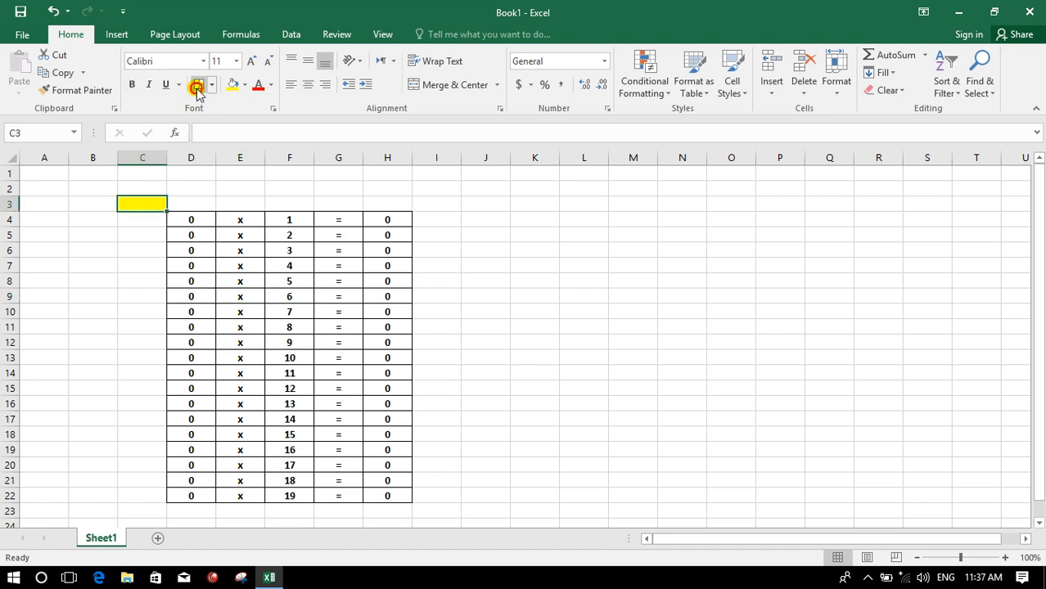
pyautogui.click(188, 256)
# - Enter 2 as the multiplier in C3
pyautogui.click(133, 204)
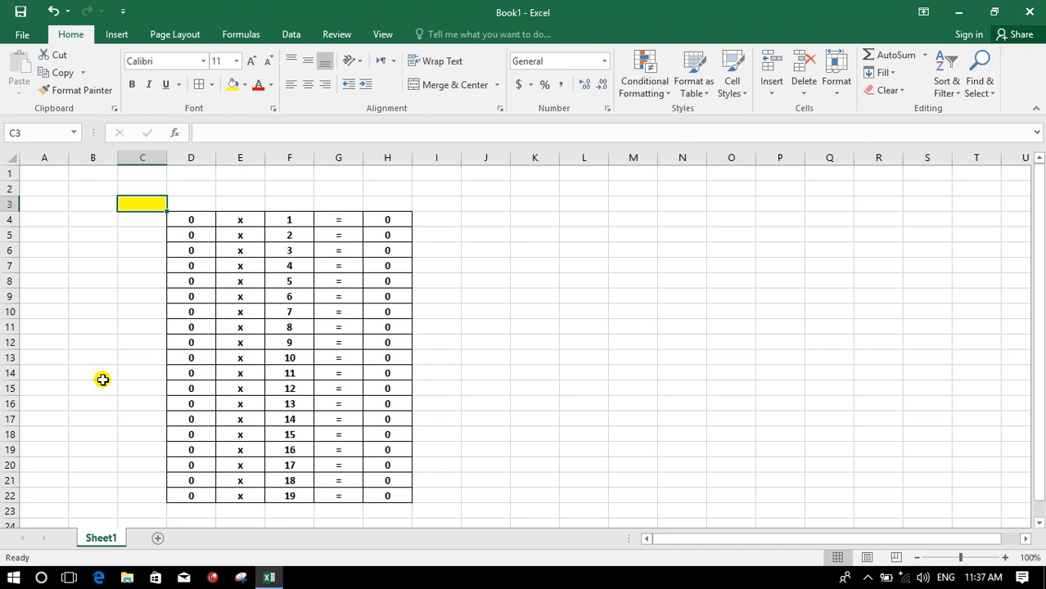
pyautogui.write('2')
pyautogui.press('Return')
pyautogui.press('Up')
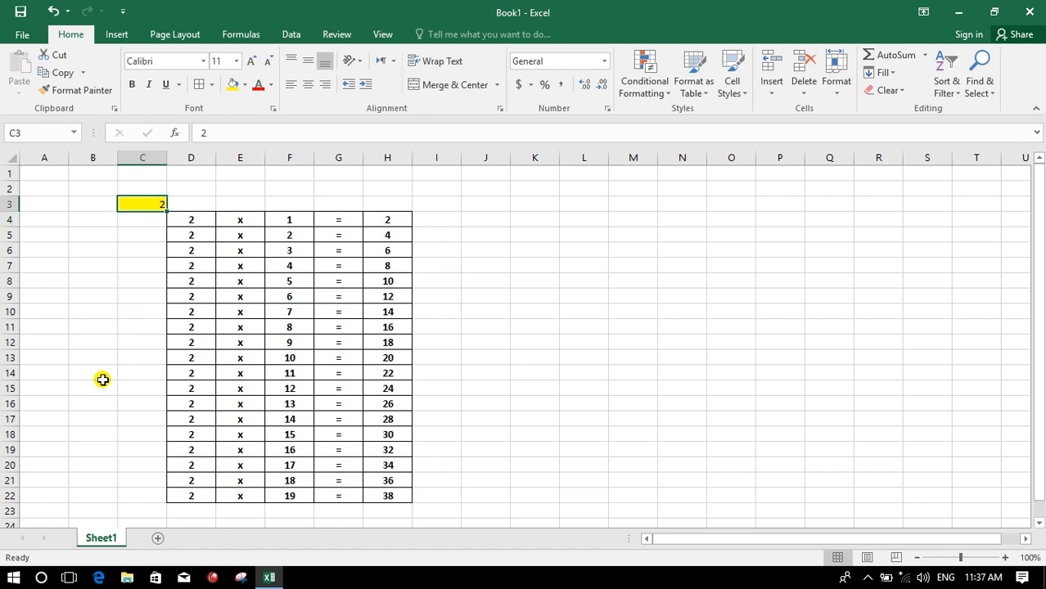
# - Change the multiplier in C3 to 5, then to 6
pyautogui.write('5')
pyautogui.press('Return')
pyautogui.press('Up')
pyautogui.write('6')
pyautogui.press('Return')
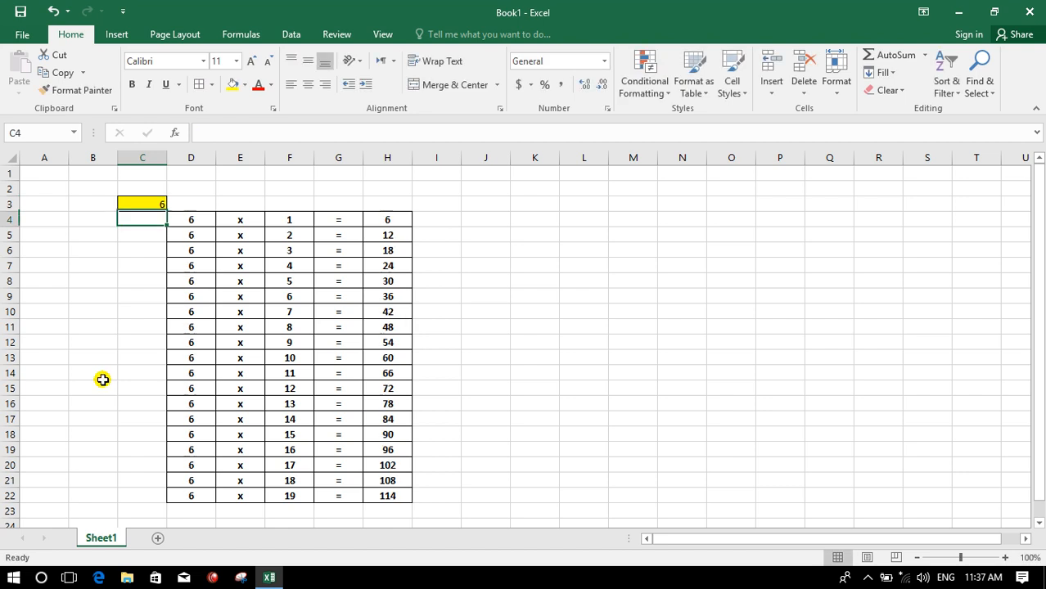
# - Change the multiplier in C3 to 1, then to 9
pyautogui.press('Up')
pyautogui.write('1')
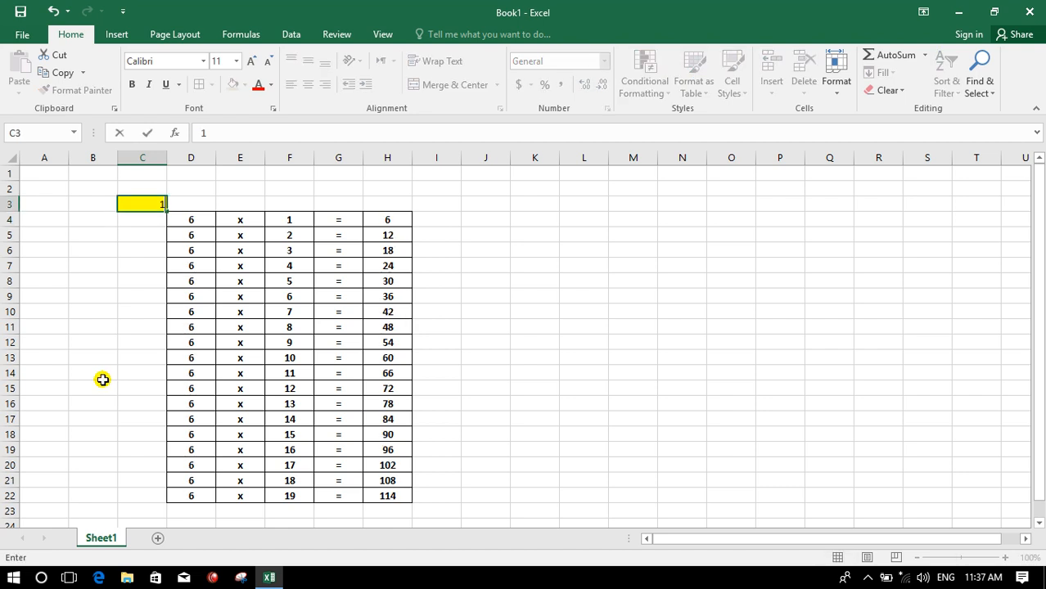
pyautogui.press('Return')
pyautogui.press('Up')
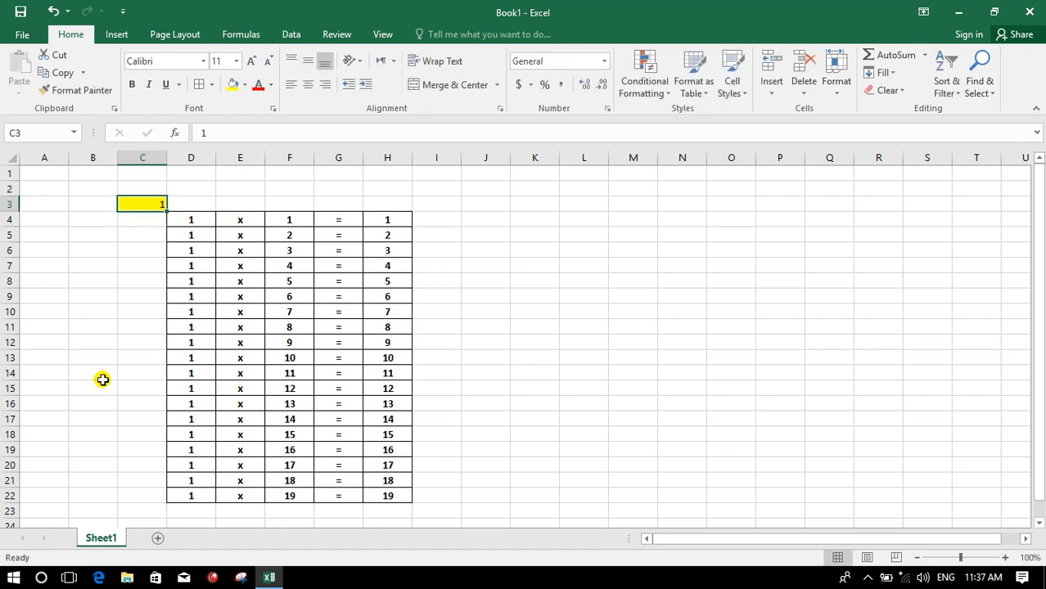
pyautogui.write('9')
pyautogui.press('Return')
# - Change the multiplier in C3 to 11, then 12, and finally 0
pyautogui.press('Up')
pyautogui.write('1')
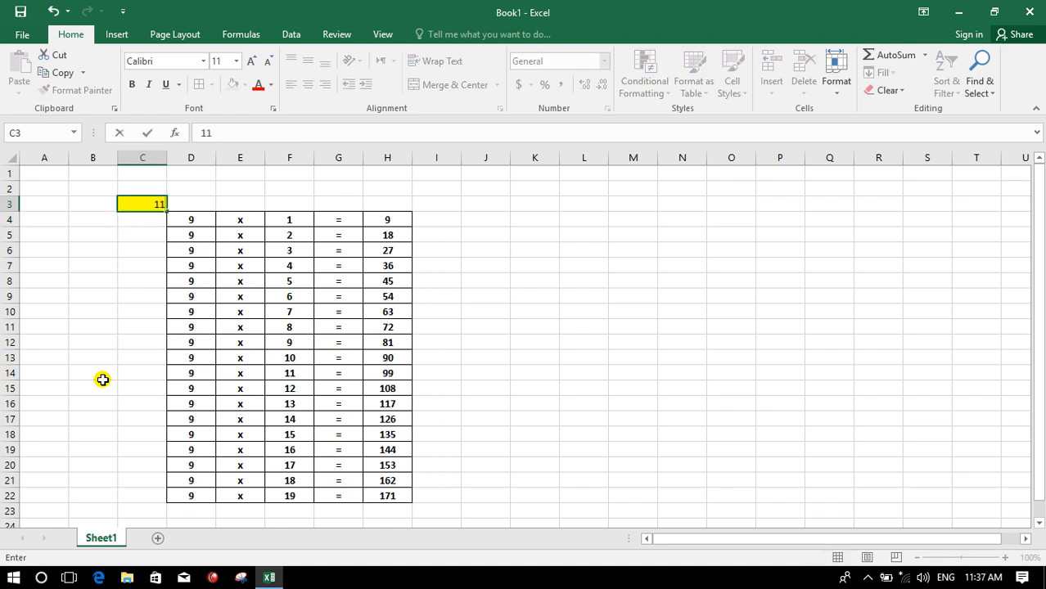
pyautogui.write('1')
pyautogui.press('Return')
pyautogui.press('Up')
pyautogui.write('12')
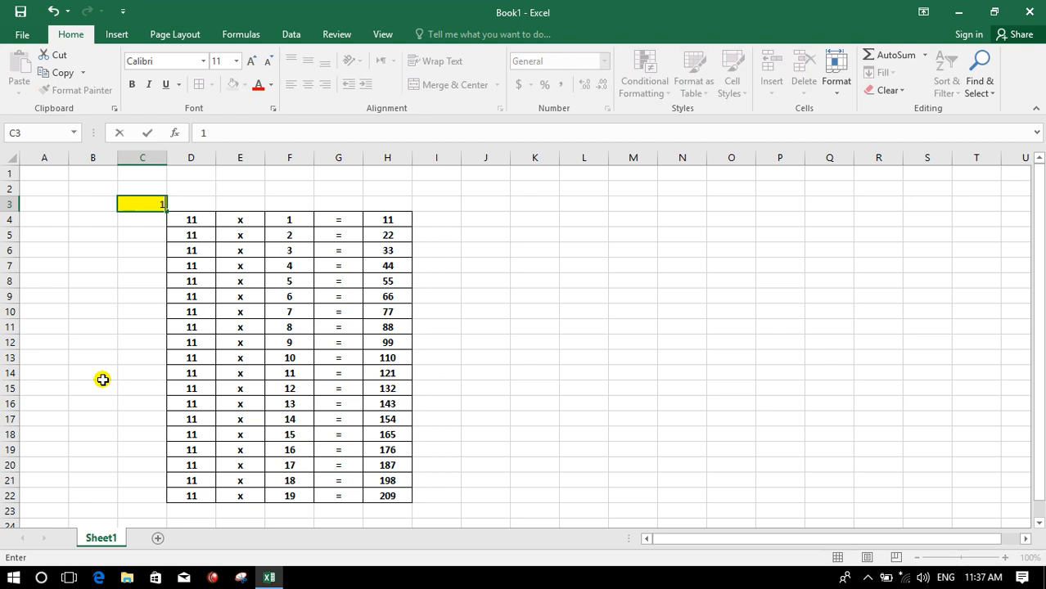
pyautogui.press('Return')
pyautogui.press('Up')
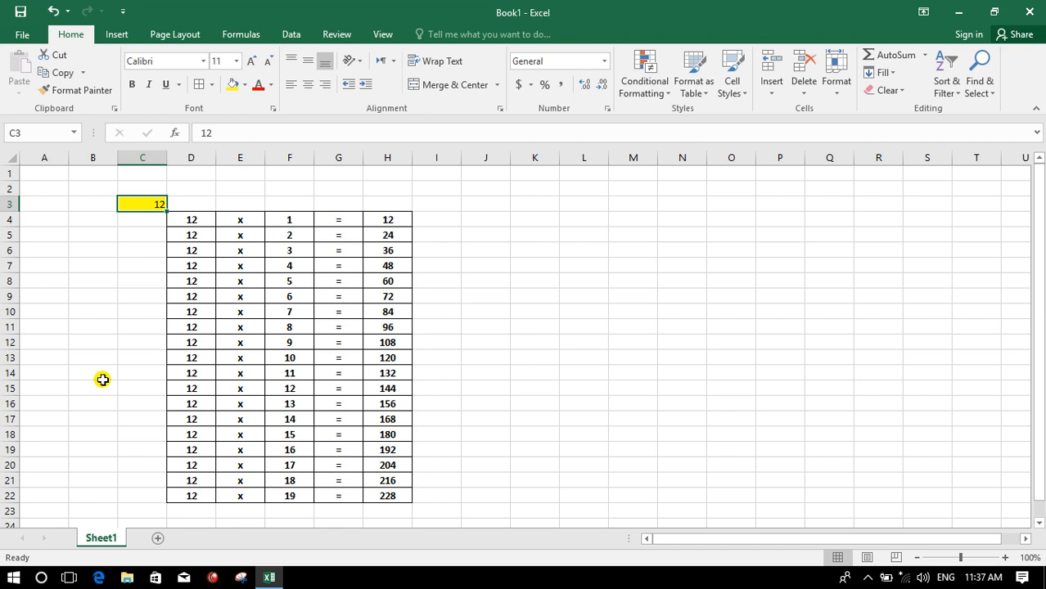
pyautogui.write('0')
pyautogui.press('Return')
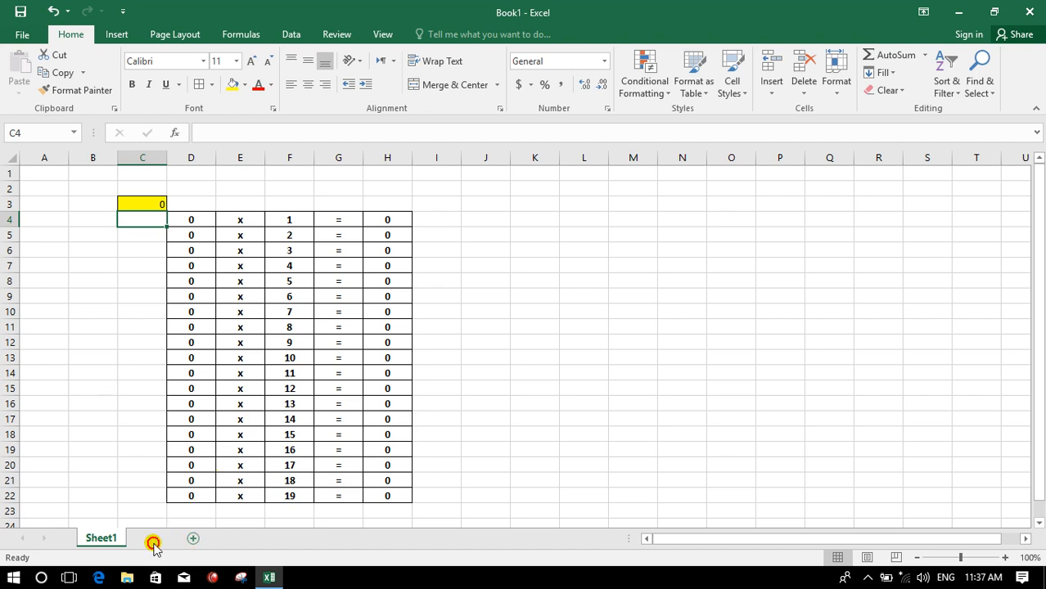
# - Add a new worksheet and enter the headers name, job and salary in B2:D2
pyautogui.click(154, 543)
pyautogui.click(98, 190)
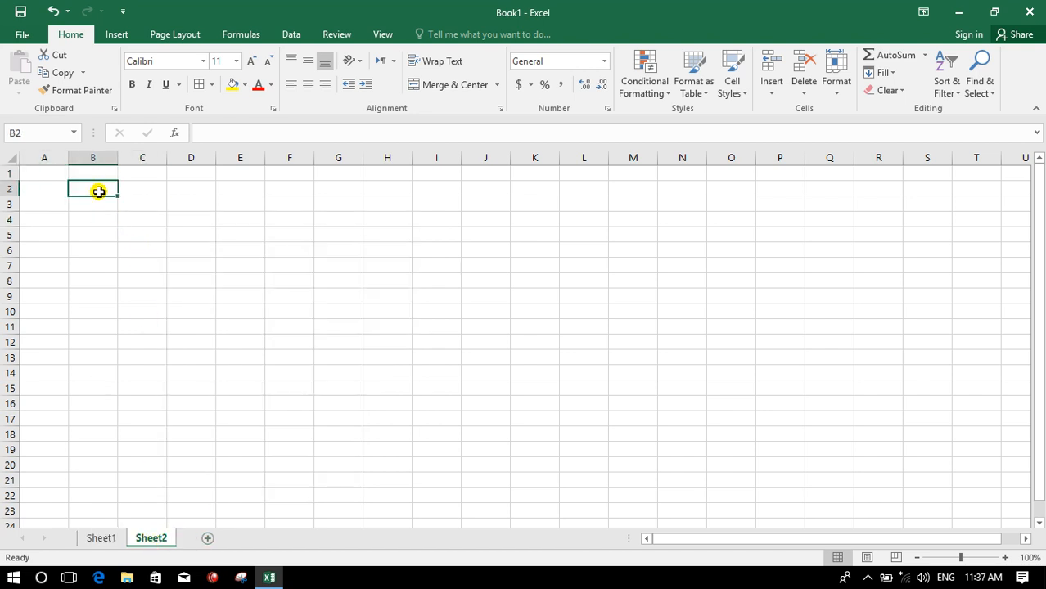
pyautogui.write('name')
pyautogui.press('Tab')
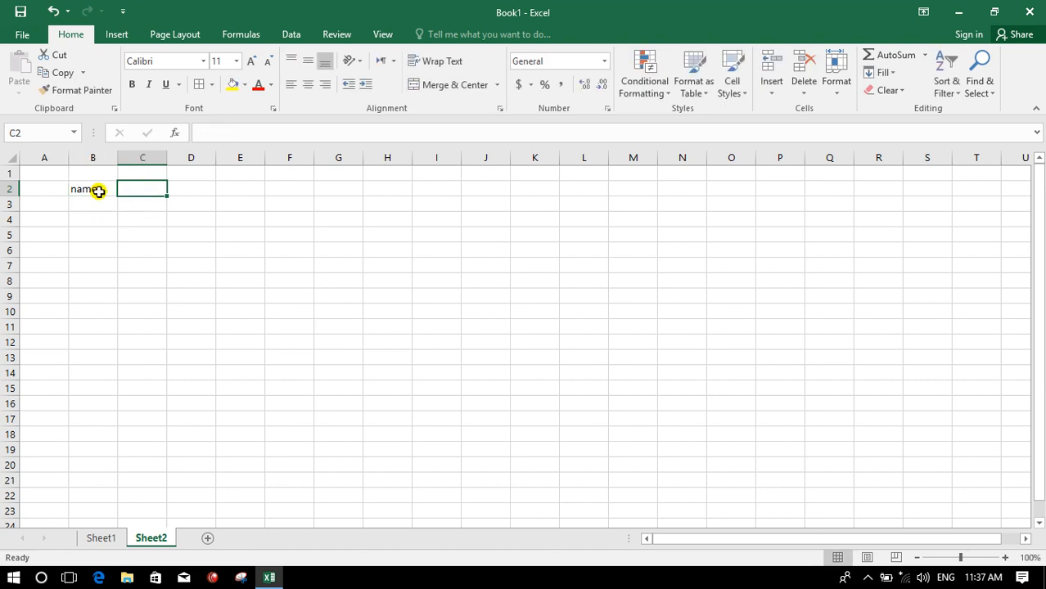
pyautogui.write('job')
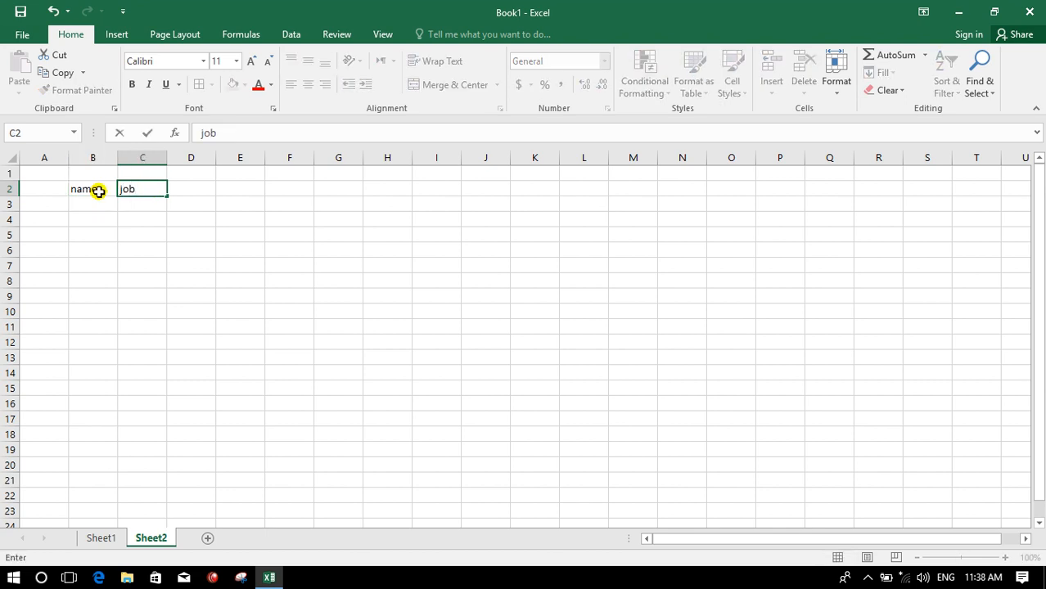
pyautogui.press('Tab')
pyautogui.write('sa')
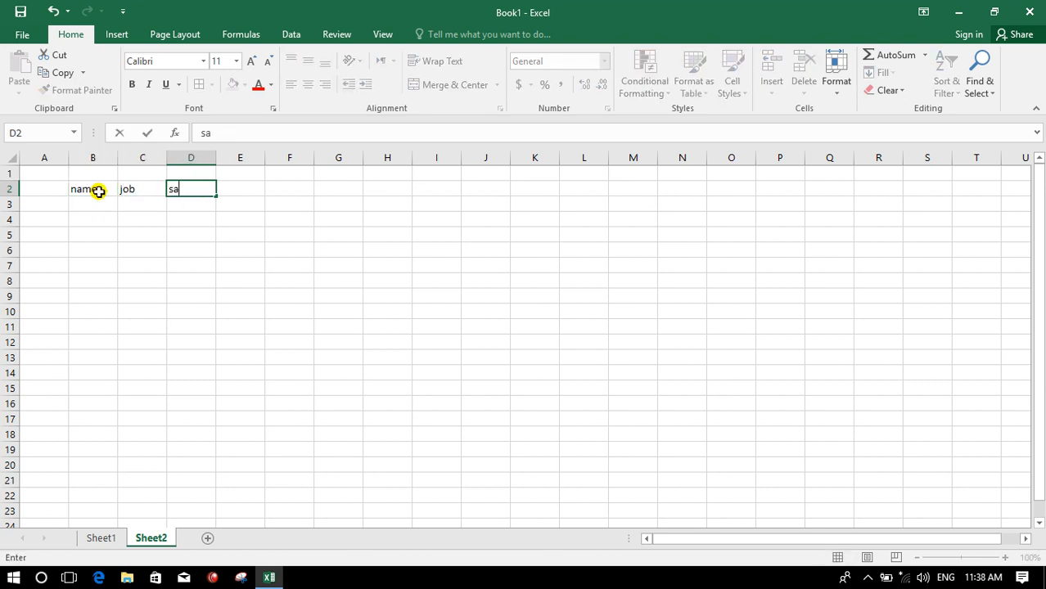
pyautogui.press('Tab')
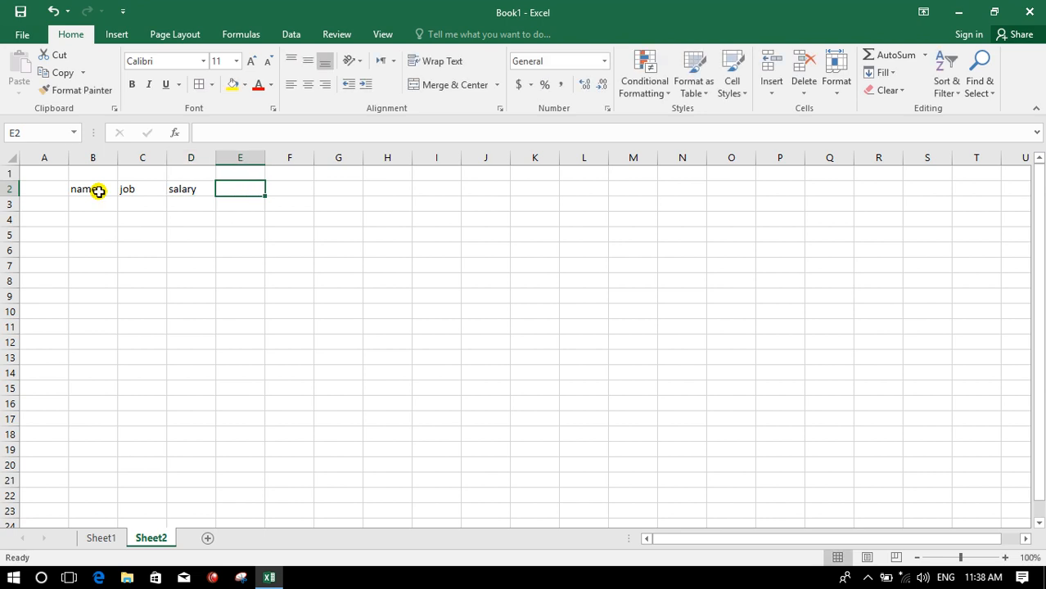
# - Enter the headers ub day, ub salary and totle in E2:G2
pyautogui.write('ub day')
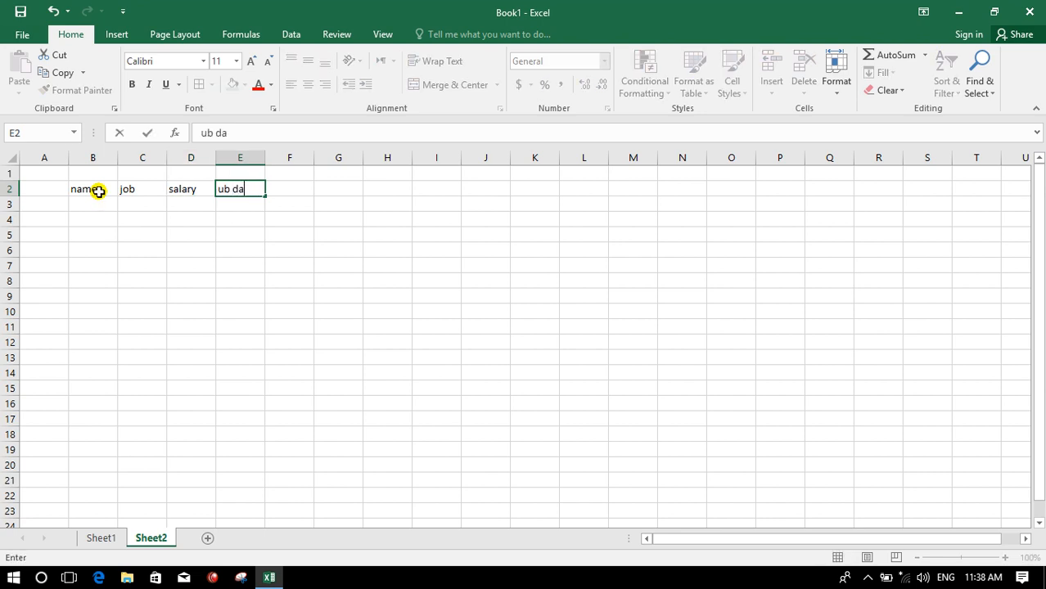
pyautogui.press('Tab')
pyautogui.write('ub')
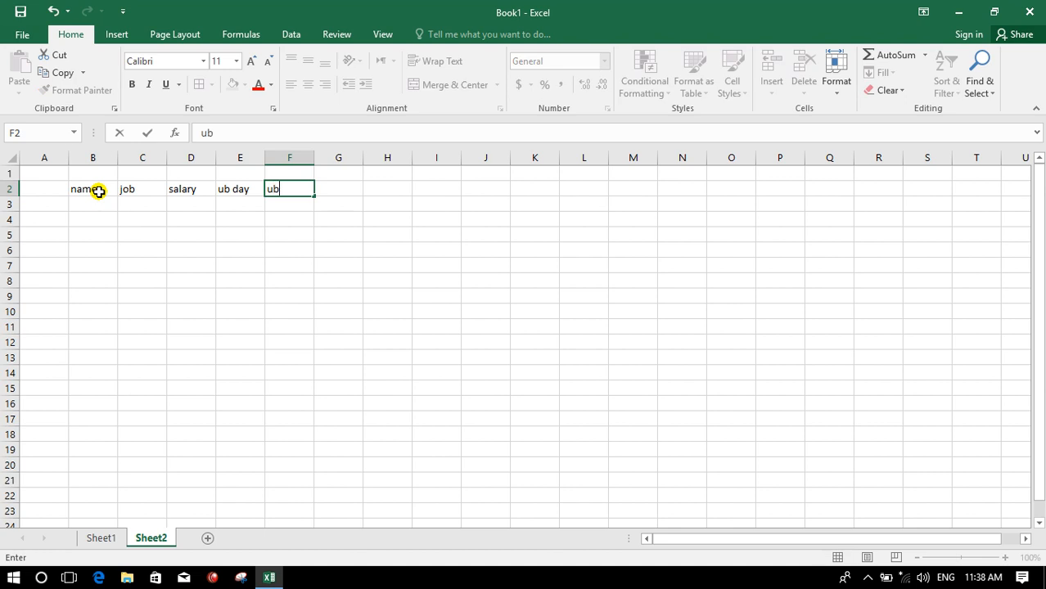
pyautogui.write(' salafyy')
pyautogui.press('Tab')
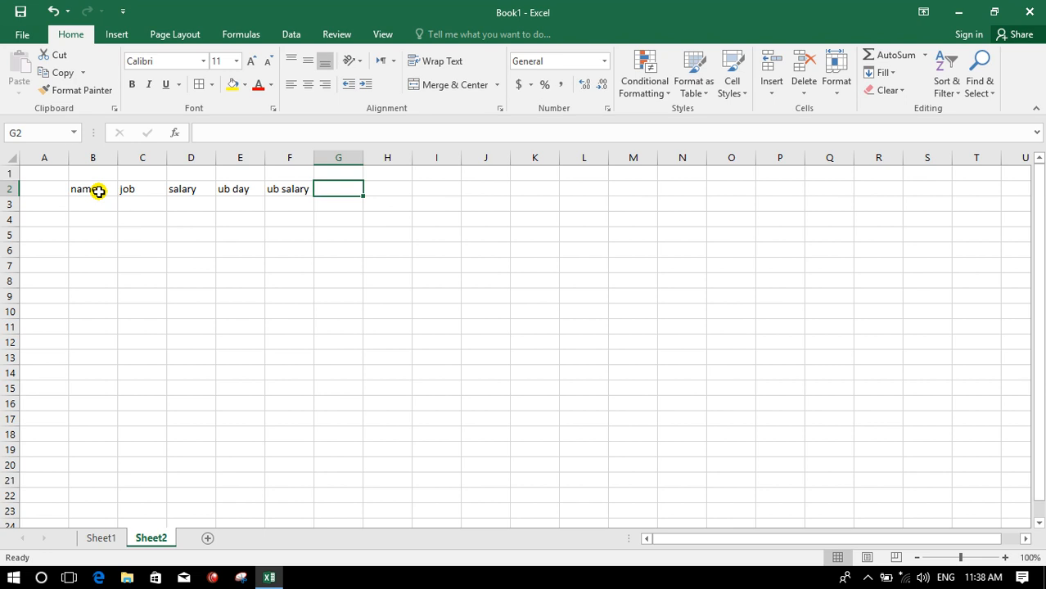
pyautogui.write('totle')
pyautogui.press('Return')
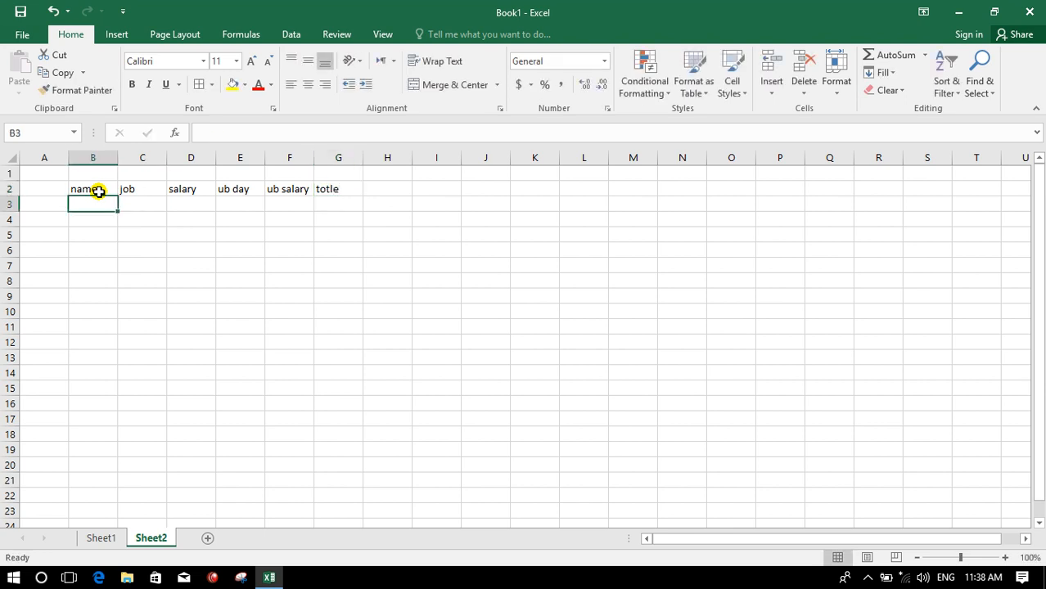
# - Enter 1 in E3 and E4, and the formula =E3*E4 in E5
pyautogui.click(220, 203)
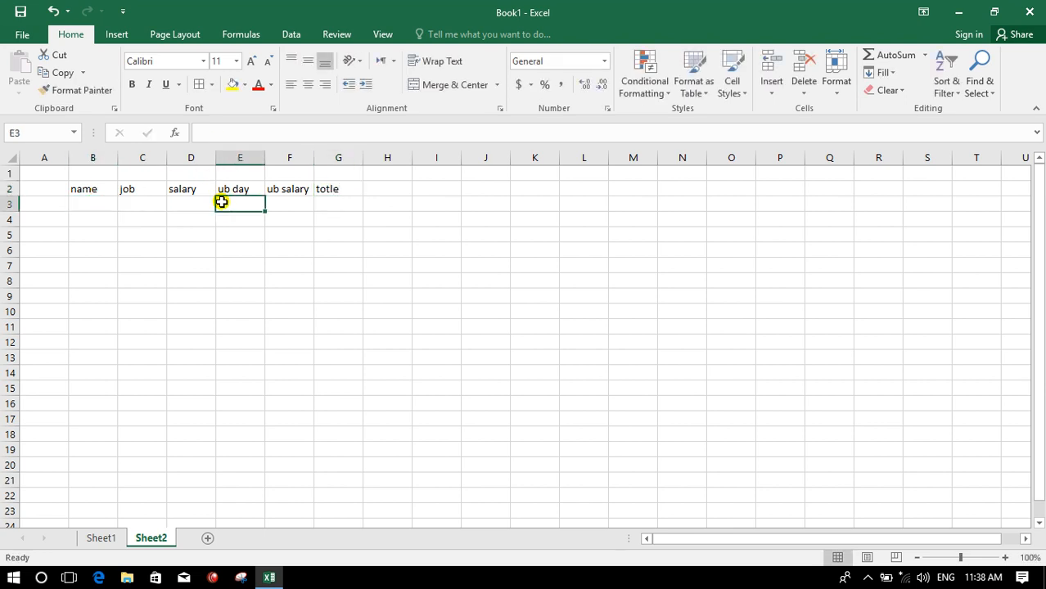
pyautogui.write('1')
pyautogui.press('Return')
pyautogui.write('1')
pyautogui.press('Return')
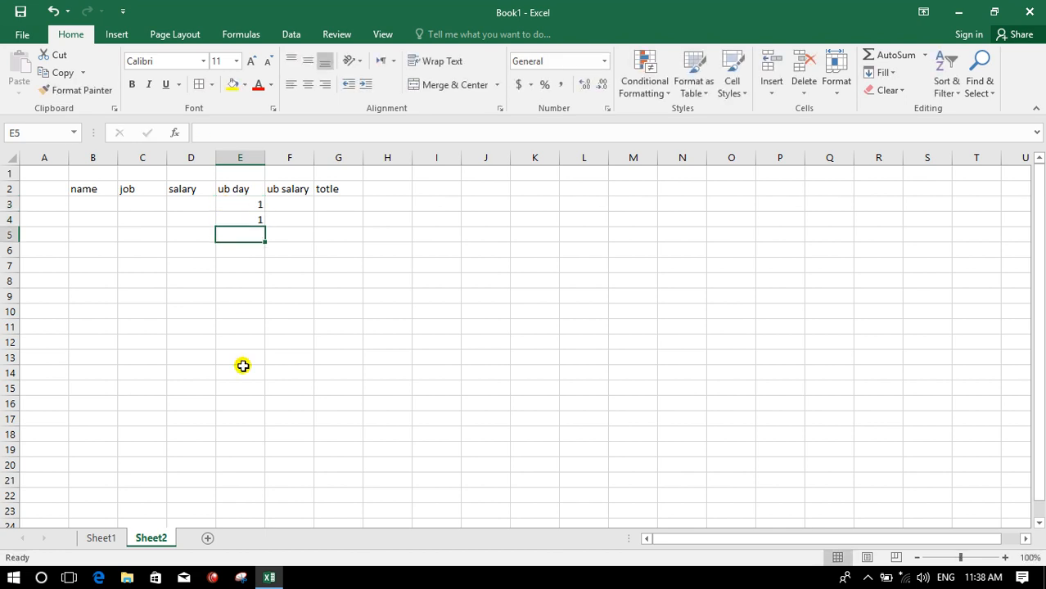
pyautogui.write('=')
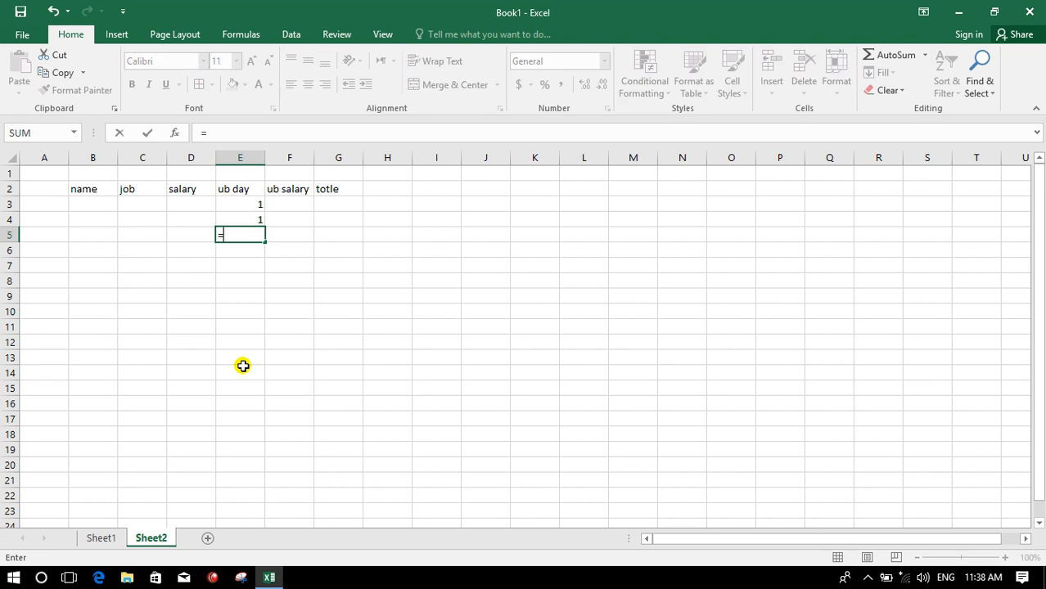
pyautogui.click(235, 203)
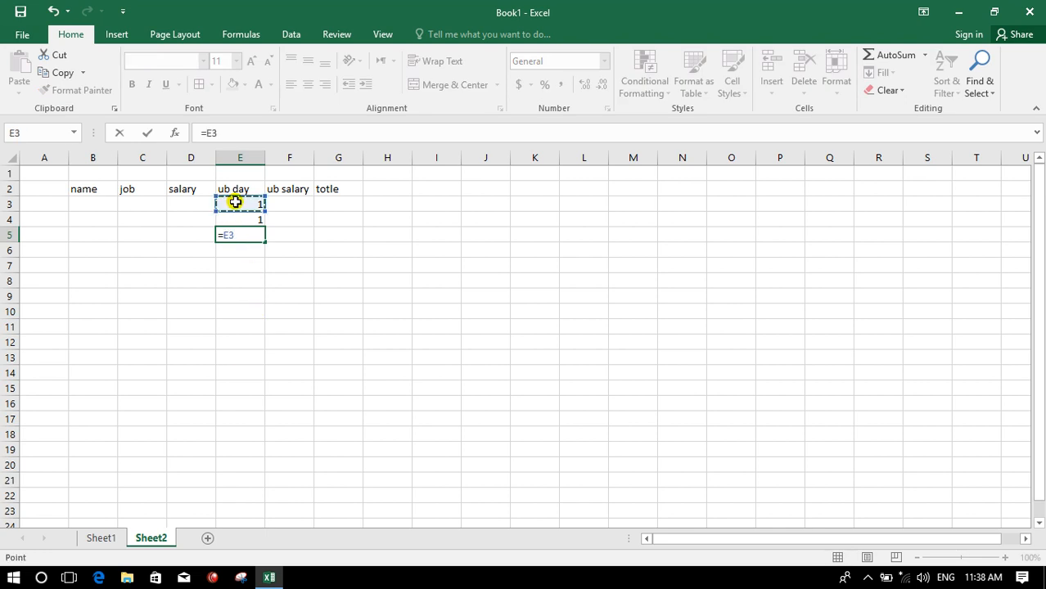
pyautogui.write('*')
pyautogui.click(235, 223)
pyautogui.press('Return')
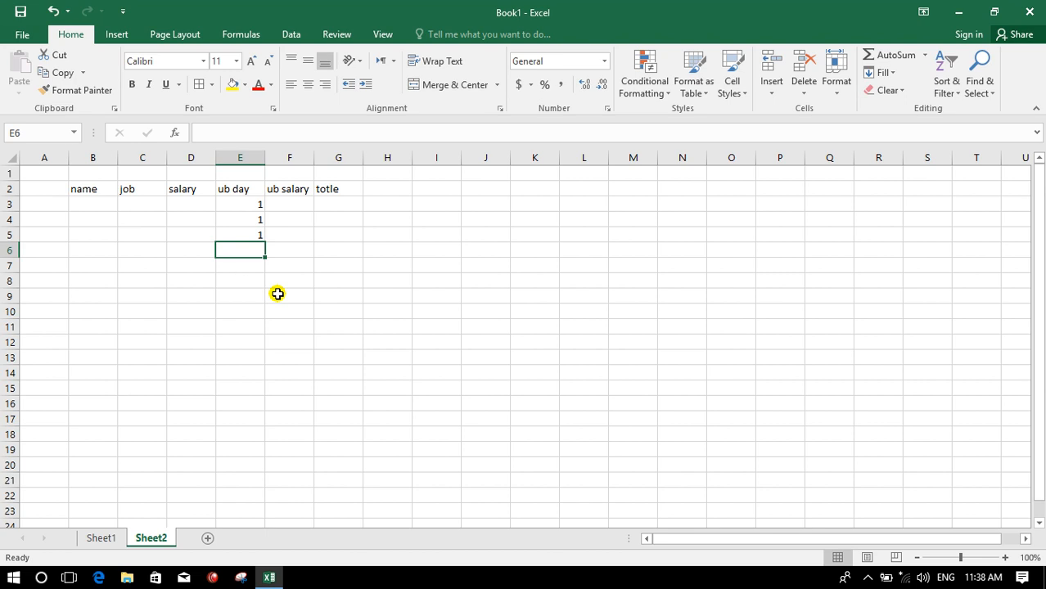
# - Enter 200 in cell F5
pyautogui.click(278, 237)
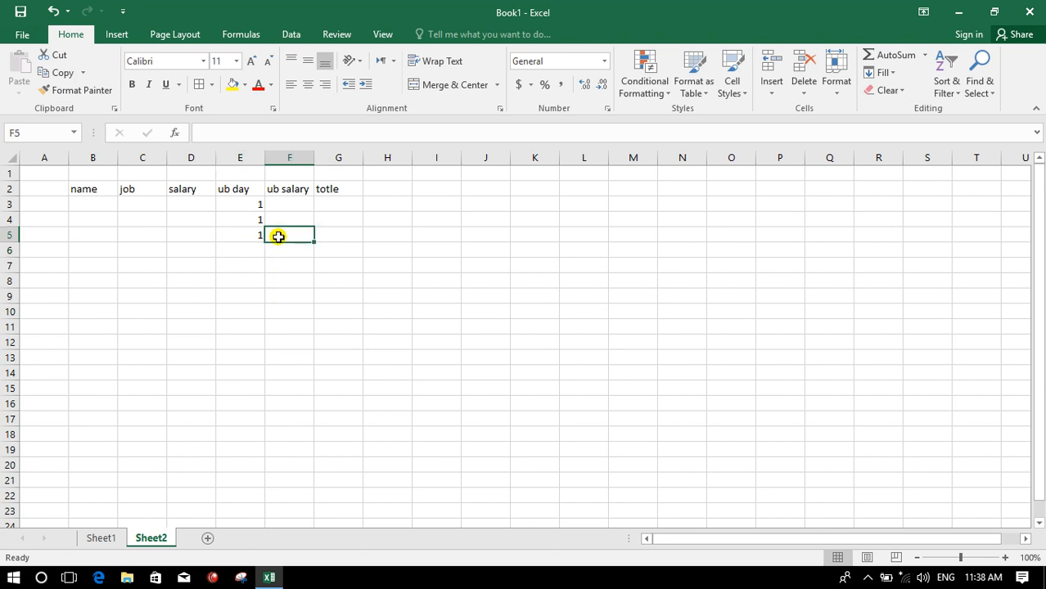
pyautogui.write('200')
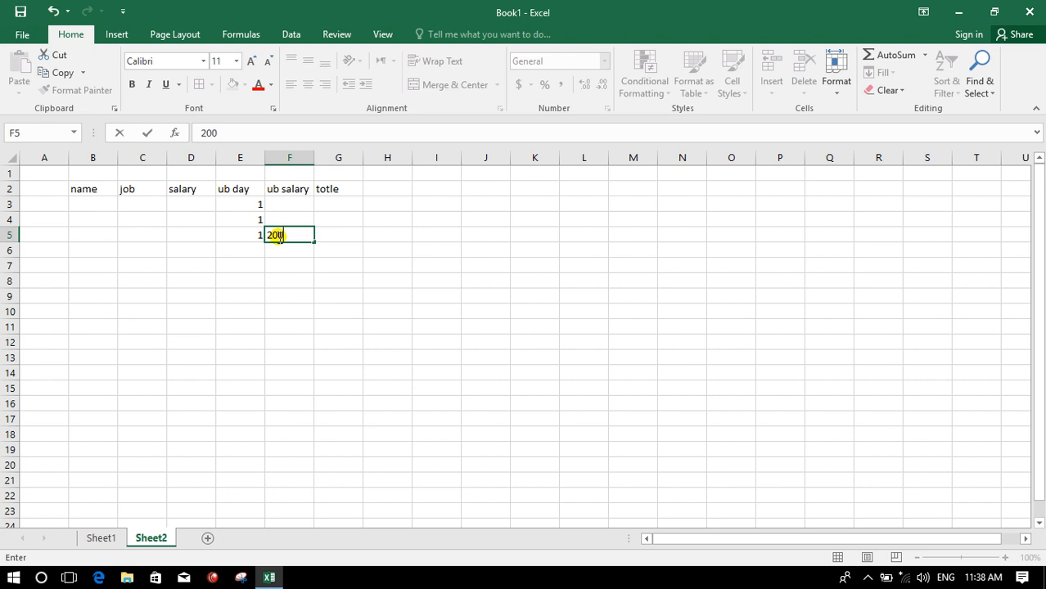
pyautogui.click(351, 290)
# - Create a What-If Data Table on E5:F21 with row input cell $E$3 and column input cell $E$4
pyautogui.moveTo(250, 232); pyautogui.dragTo(281, 487)
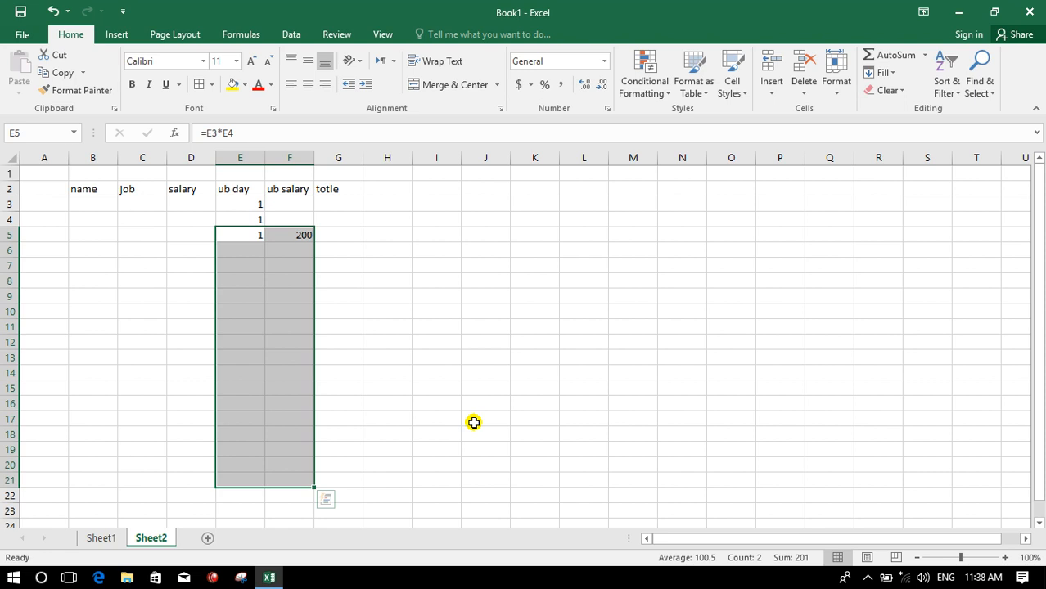
pyautogui.click(296, 37)
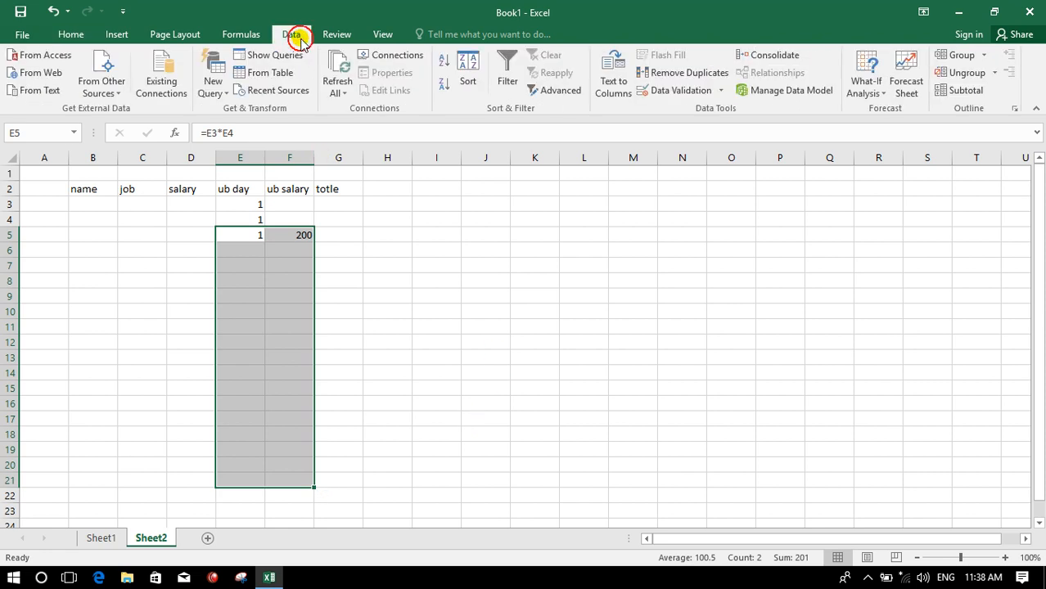
pyautogui.click(869, 93)
pyautogui.click(895, 146)
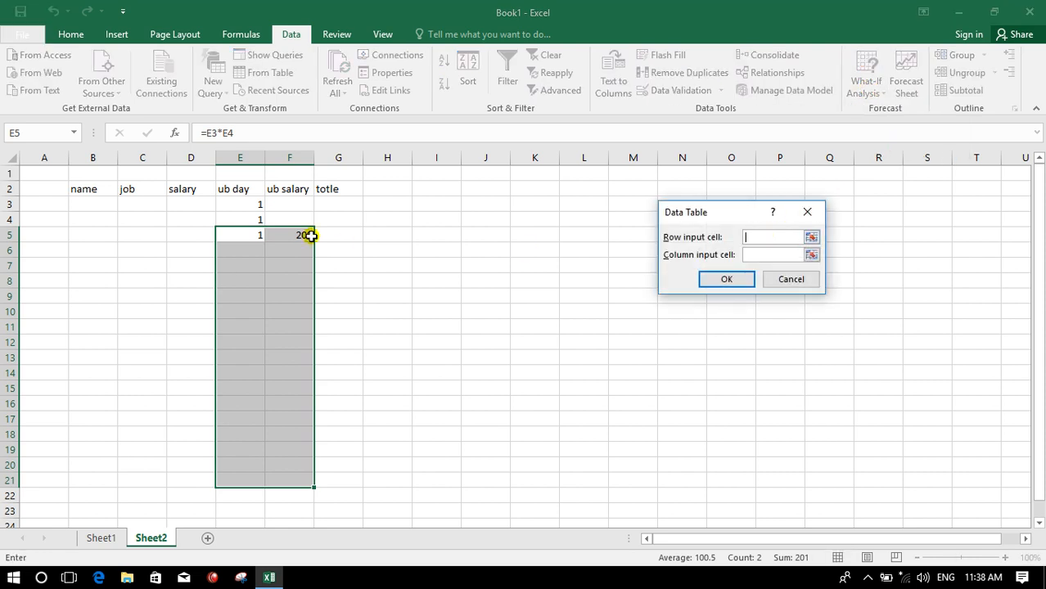
pyautogui.click(242, 205)
pyautogui.click(761, 255)
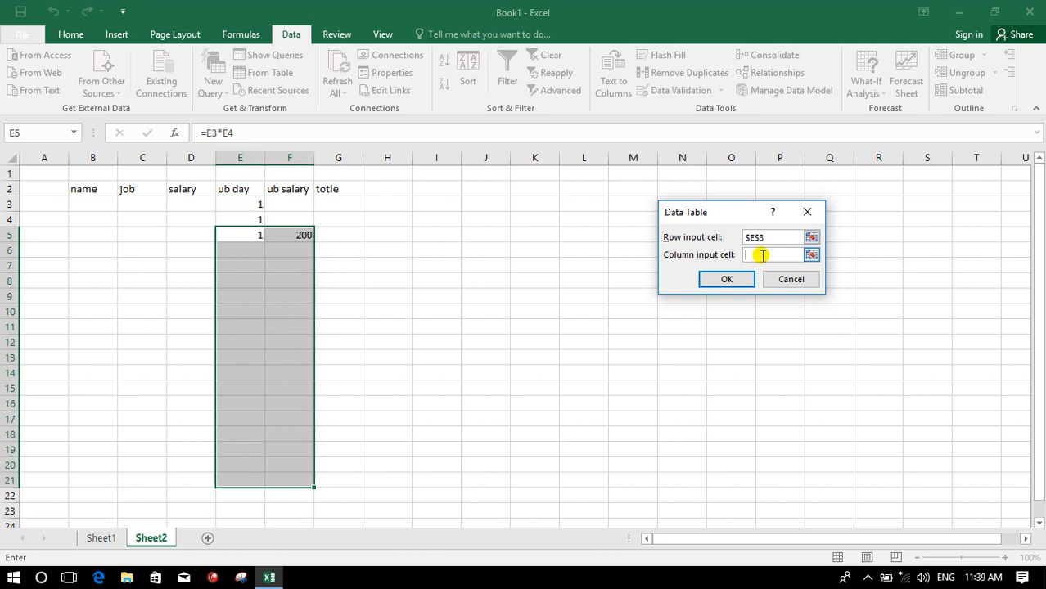
pyautogui.click(254, 219)
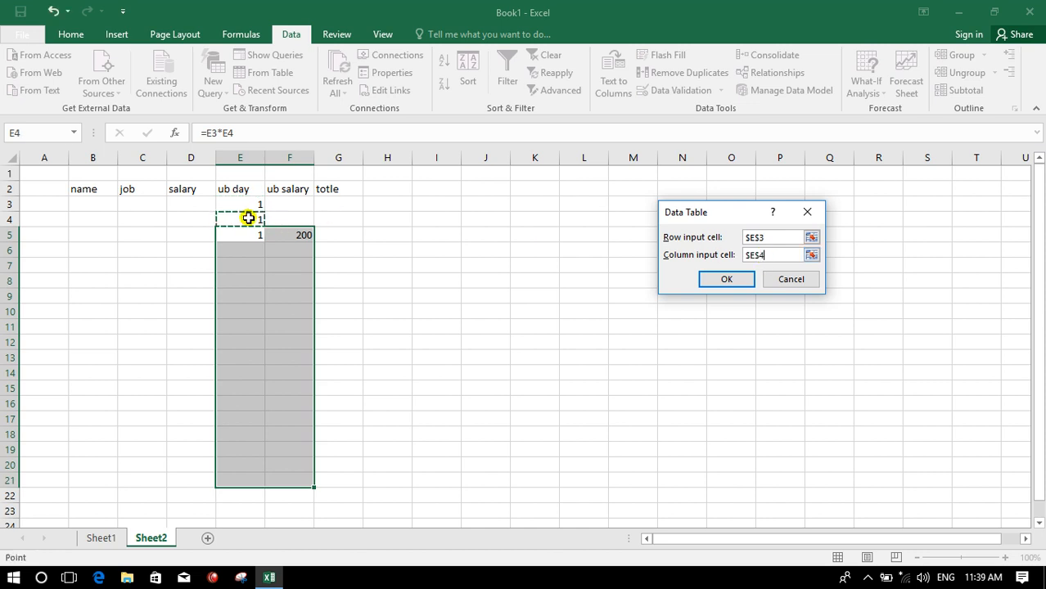
pyautogui.click(728, 279)
pyautogui.click(441, 317)
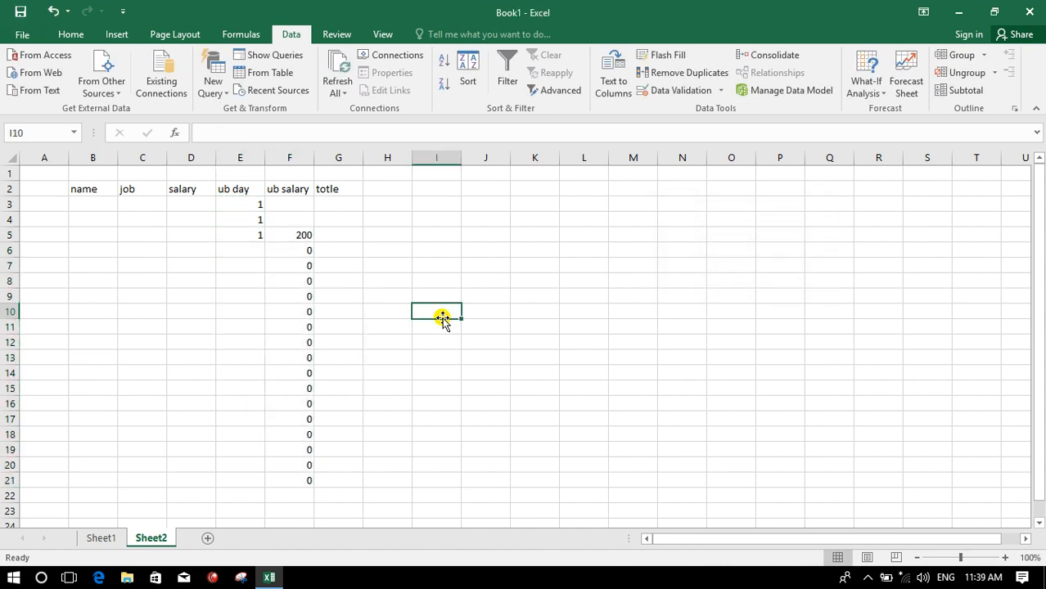
# - Fill row 6 with an employee's name, job dr, salary 9000 and 3 ub days
pyautogui.moveTo(79, 203); pyautogui.dragTo(321, 231)
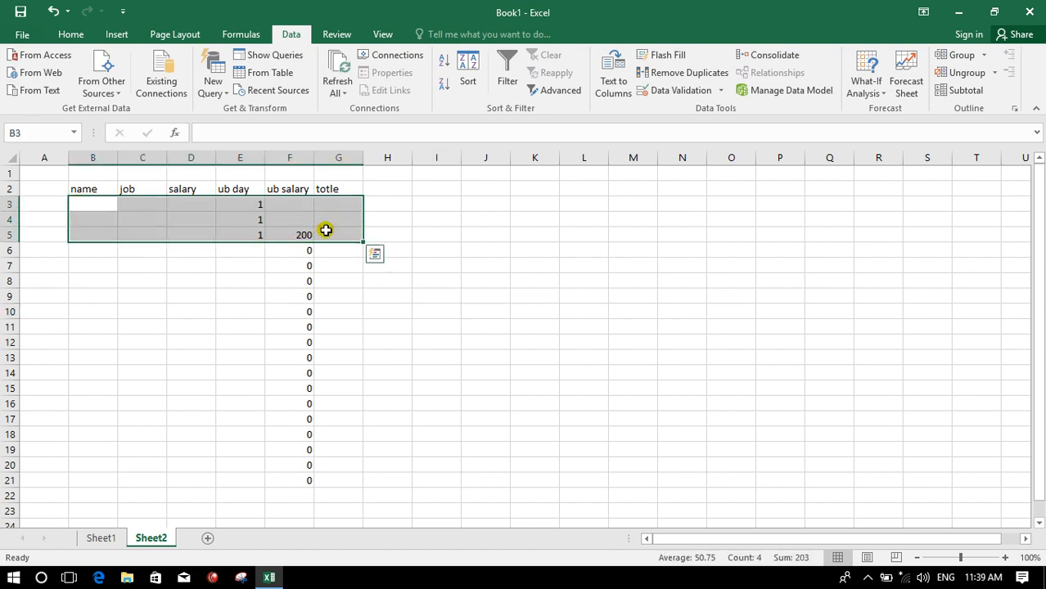
pyautogui.click(88, 253)
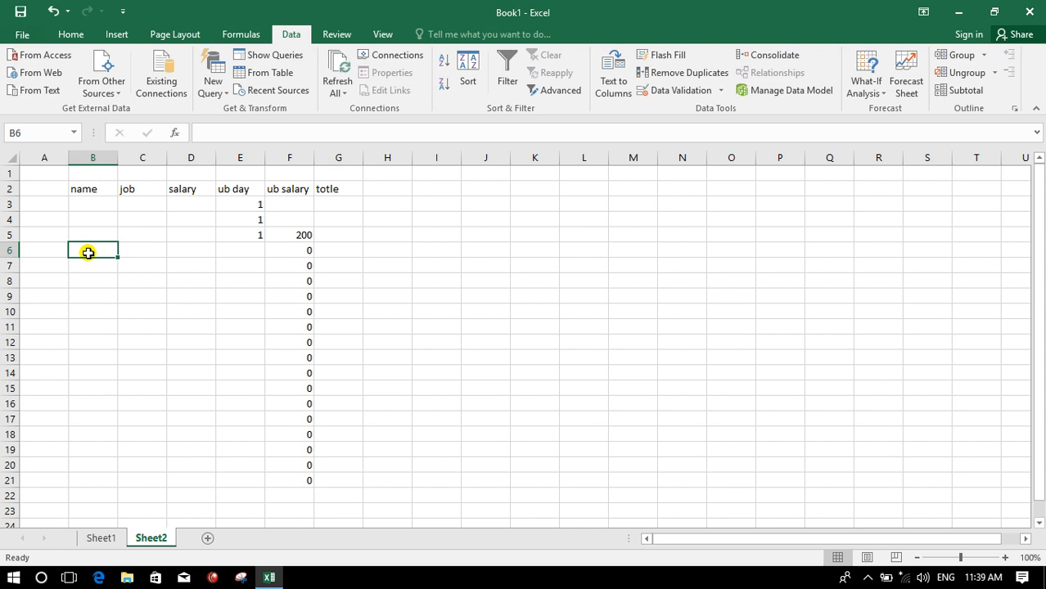
pyautogui.write('khan')
pyautogui.press('Tab')
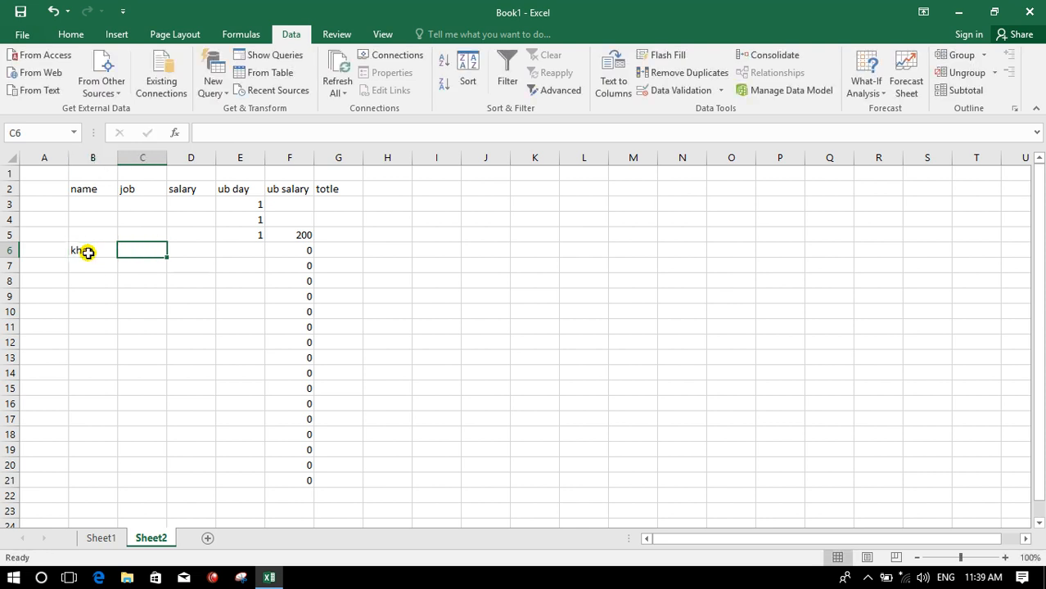
pyautogui.write('dr')
pyautogui.press('Tab')
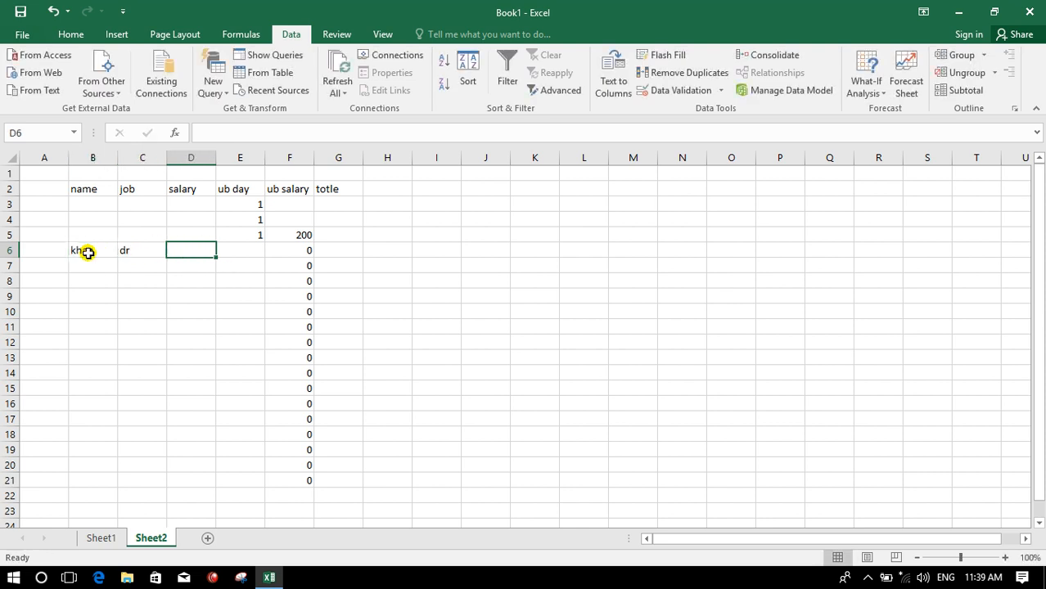
pyautogui.write('9000')
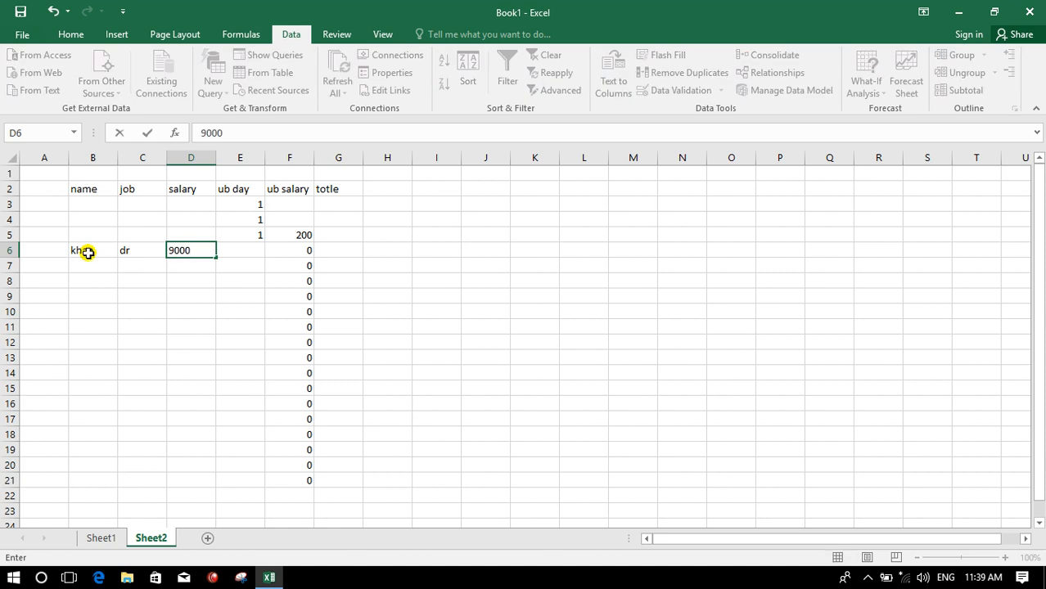
pyautogui.press('Tab')
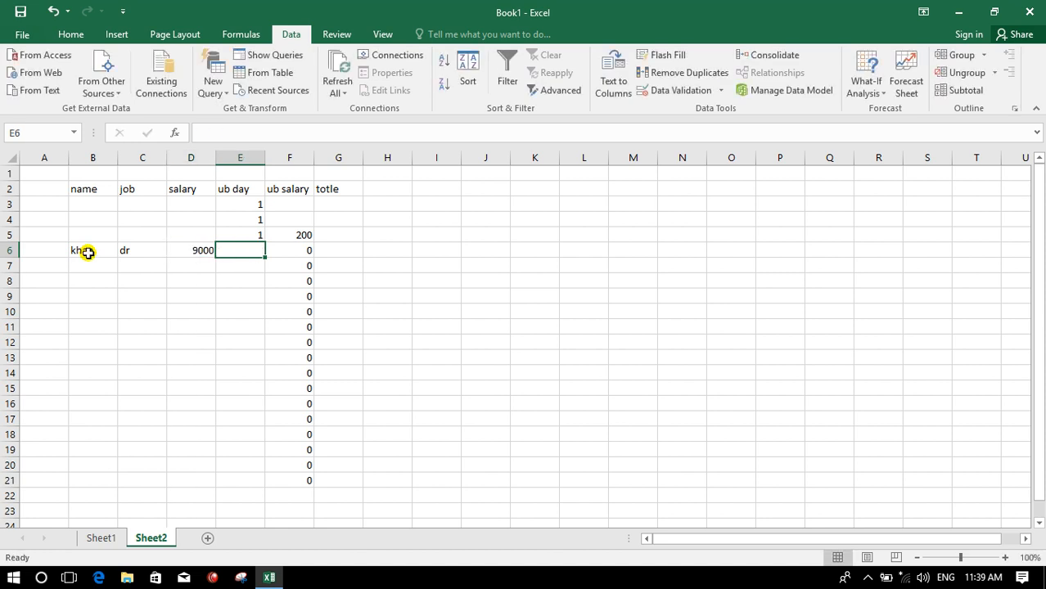
pyautogui.write('3')
pyautogui.press('Tab')
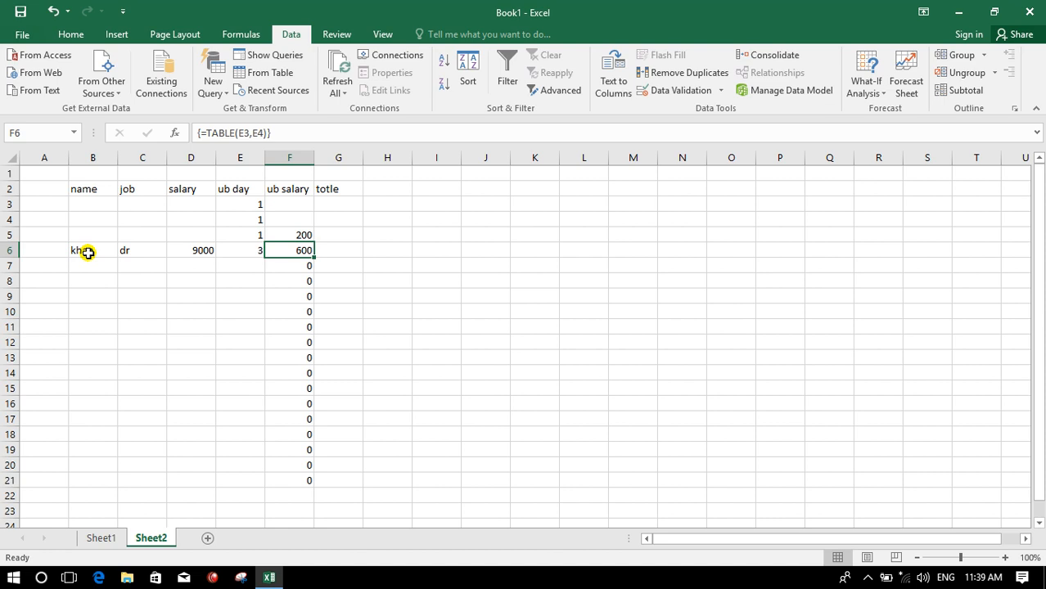
# - Enter the formula =D6-F6 in G6 and fill it down to G21
pyautogui.press('Tab')
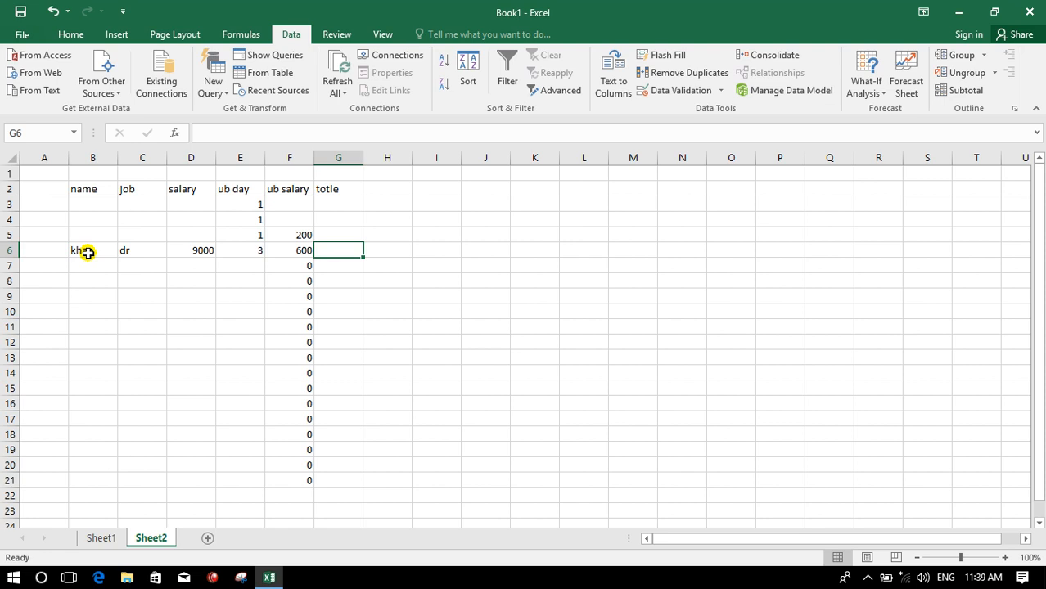
pyautogui.write('=')
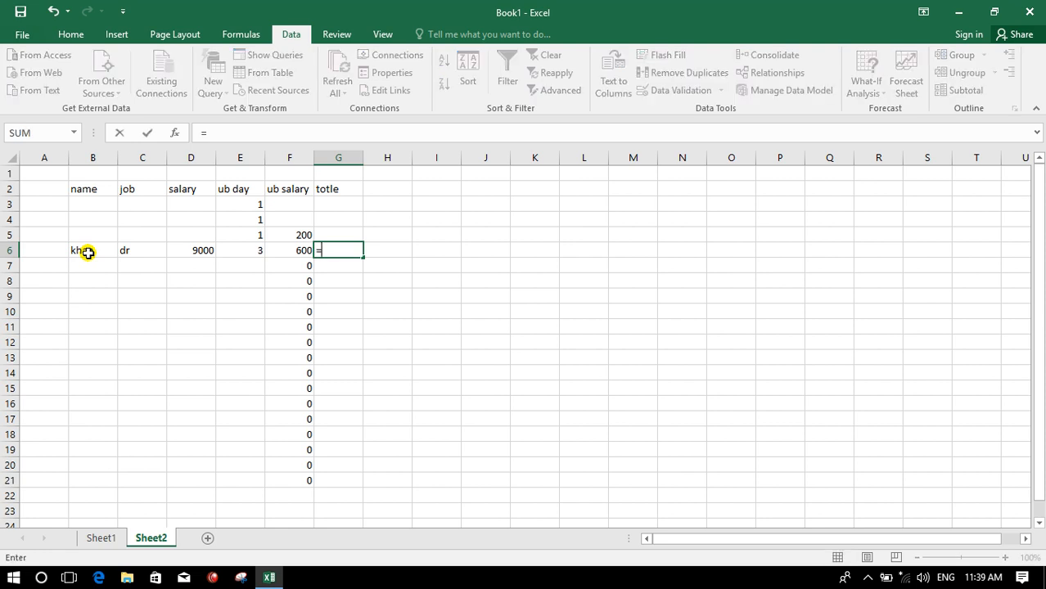
pyautogui.click(195, 253)
pyautogui.write('-')
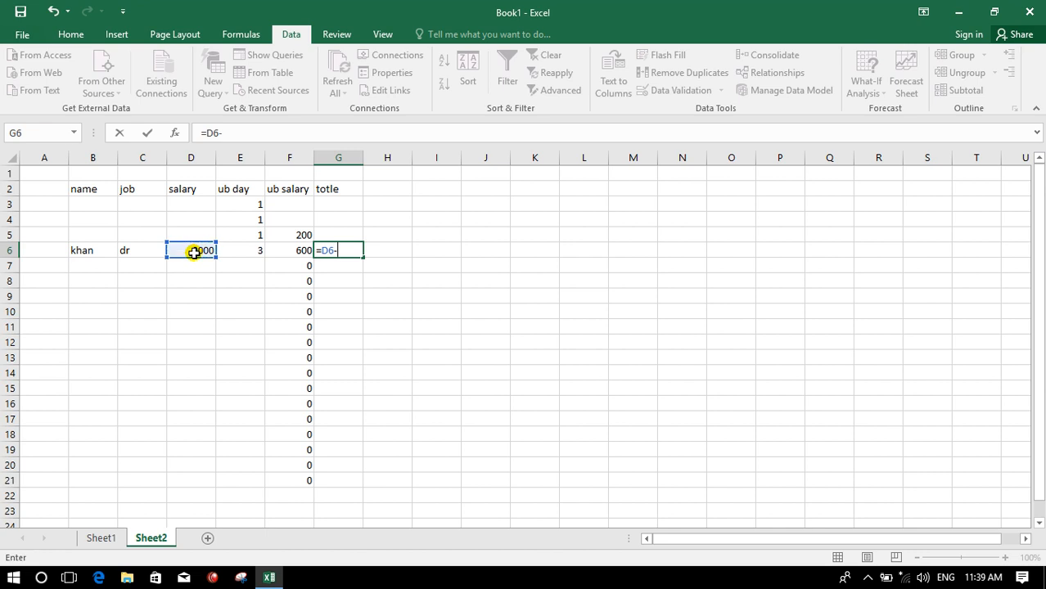
pyautogui.click(285, 253)
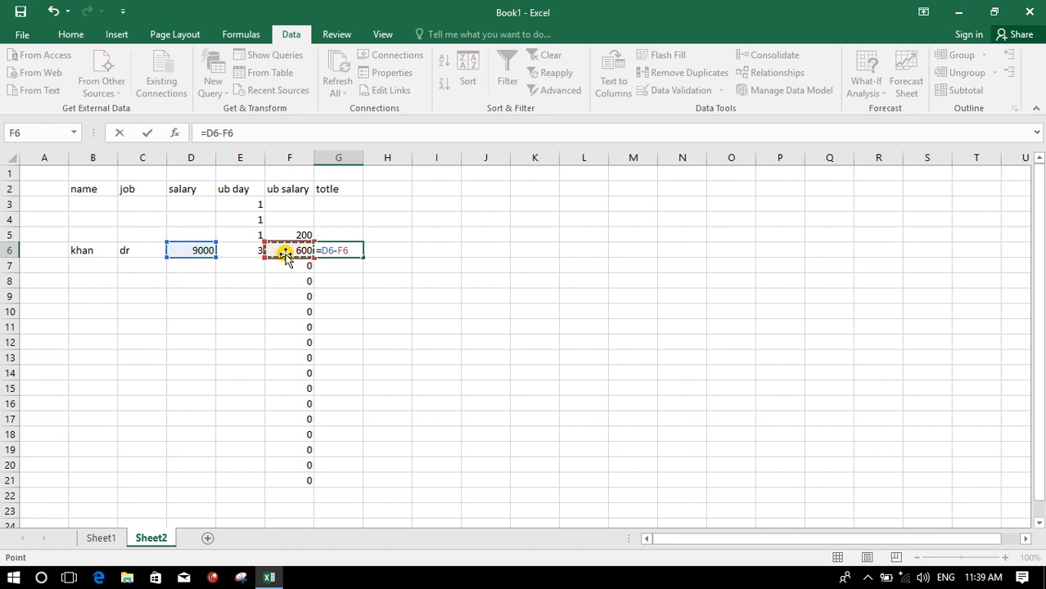
pyautogui.press('Return')
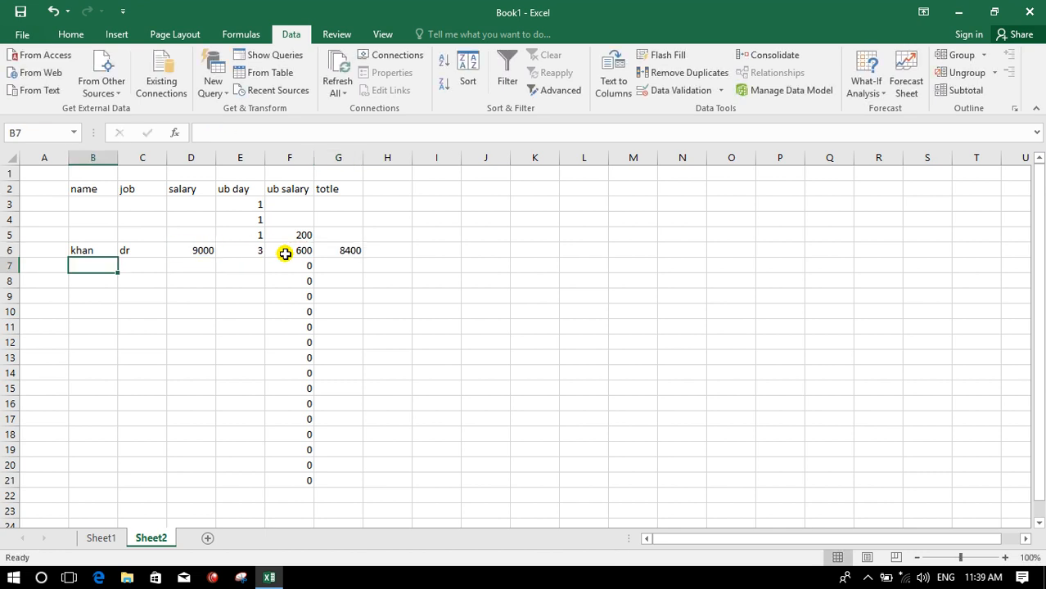
pyautogui.click(341, 251)
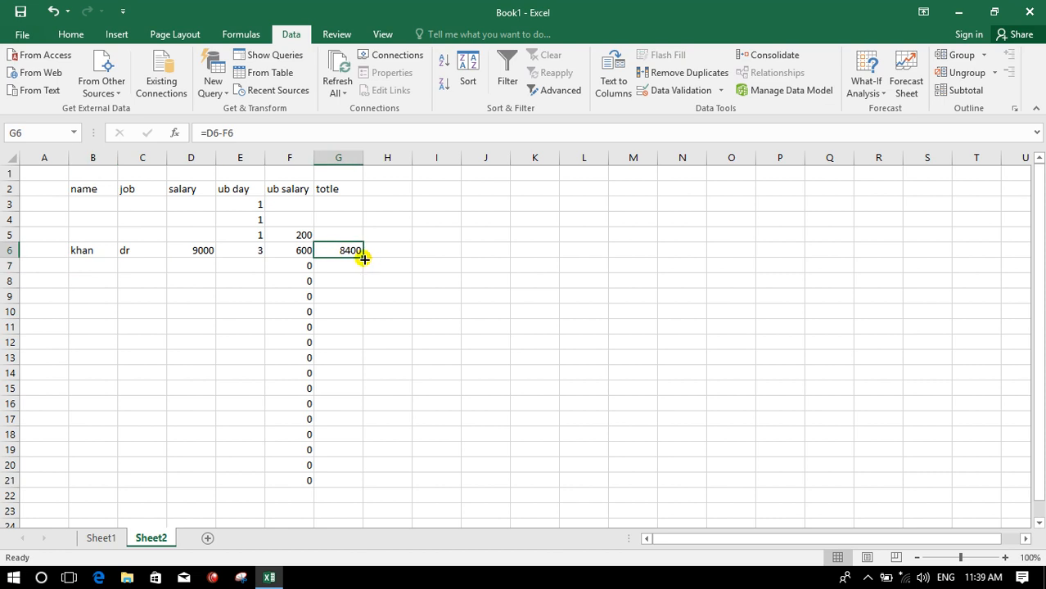
pyautogui.moveTo(362, 258); pyautogui.dragTo(347, 481)
pyautogui.click(352, 364)
# - Group rows 3 to 5 of the input area B3:G5 as a row group
pyautogui.moveTo(103, 201); pyautogui.dragTo(341, 232)
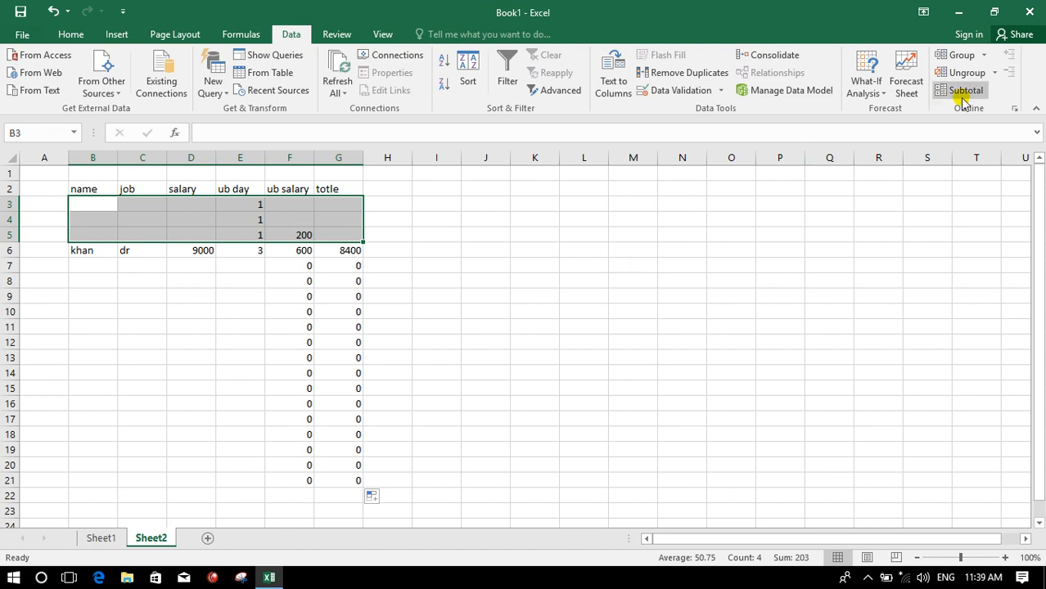
pyautogui.click(964, 58)
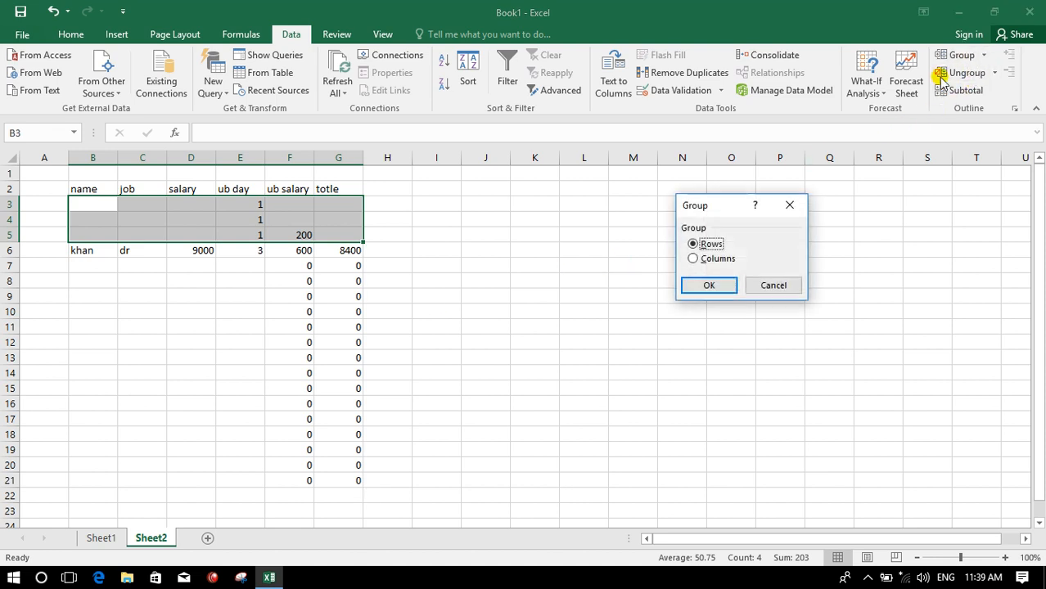
pyautogui.click(705, 284)
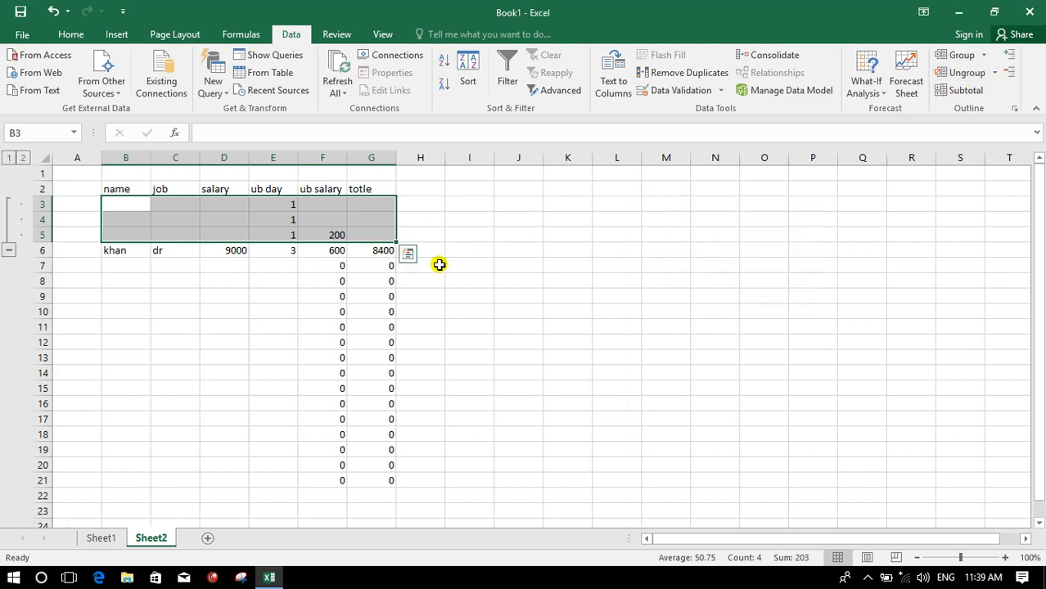
pyautogui.click(432, 264)
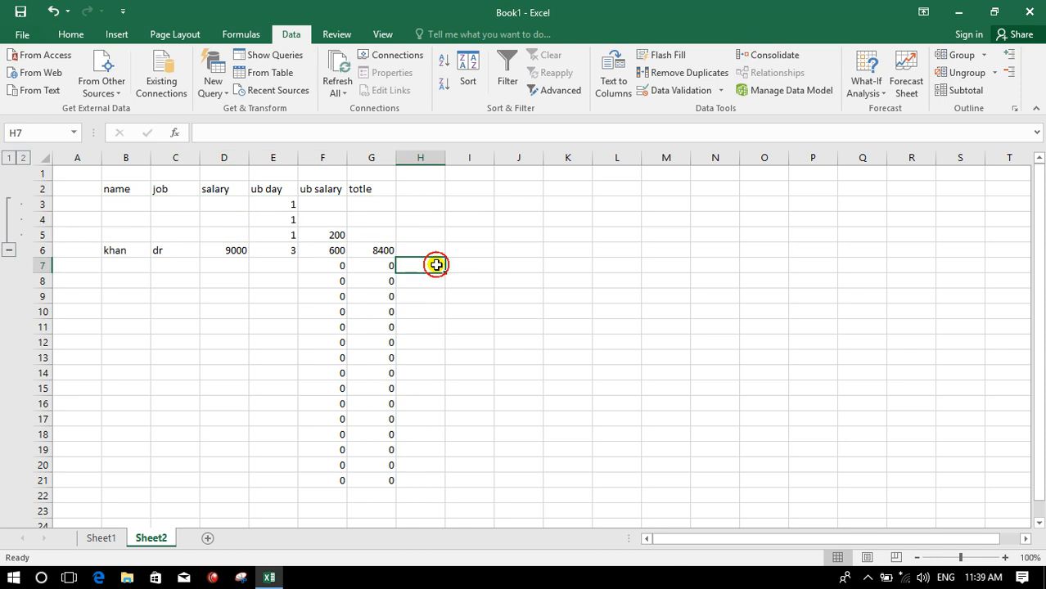
# - Collapse and expand the rows 3–5 group, leaving it collapsed
pyautogui.click(9, 250)
pyautogui.click(205, 264)
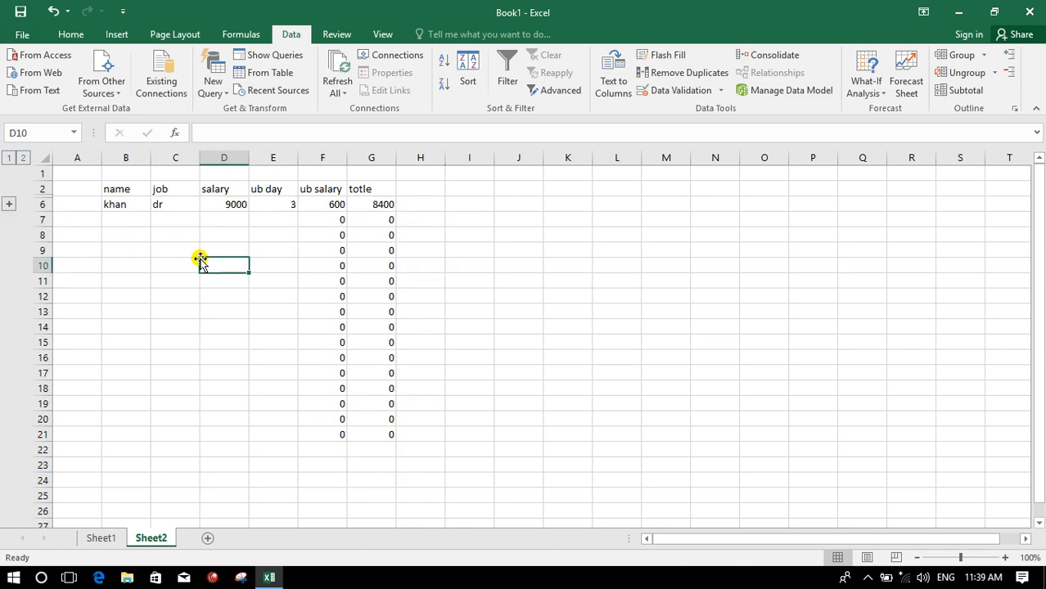
pyautogui.click(132, 218)
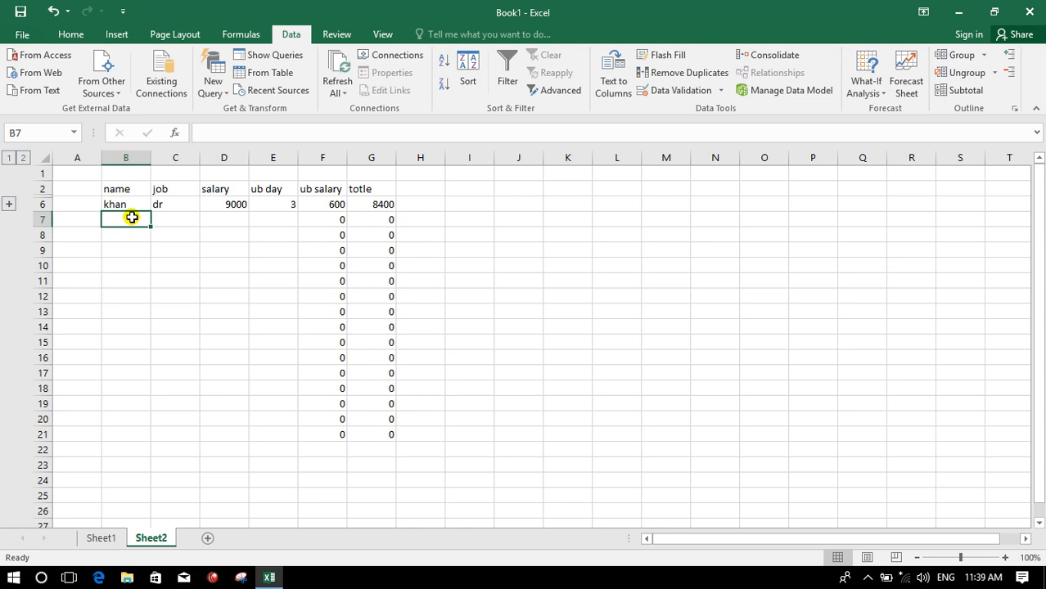
pyautogui.click(9, 204)
pyautogui.click(8, 251)
pyautogui.click(8, 205)
pyautogui.click(8, 251)
# - Fill row 7 with employee ali, job nours, salary 8000 and 4 ub days
pyautogui.write('ali')
pyautogui.press('Tab')
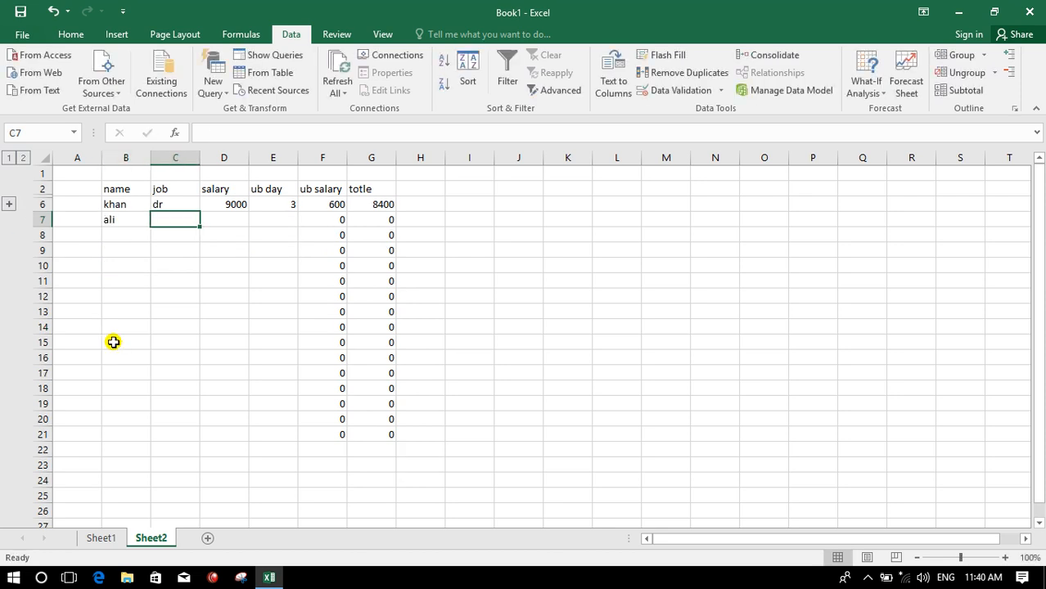
pyautogui.write('nours')
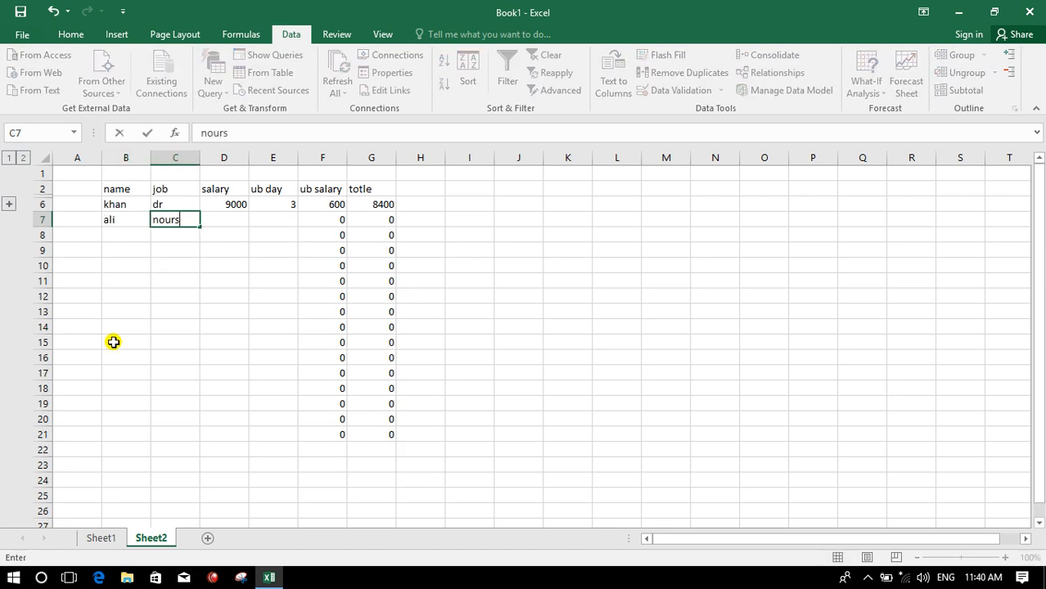
pyautogui.press('Tab')
pyautogui.write('8000')
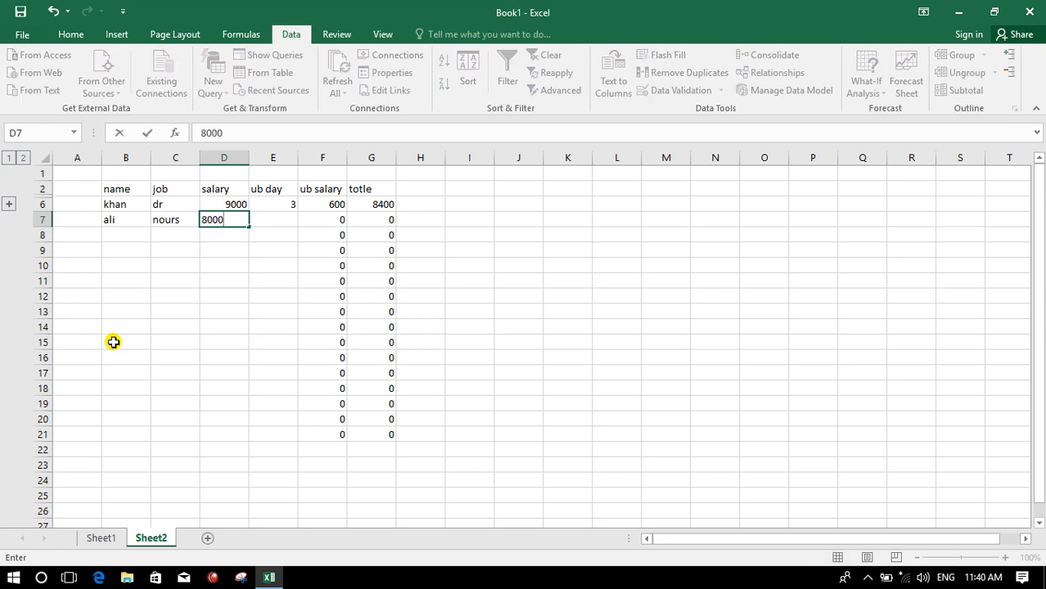
pyautogui.press('Tab')
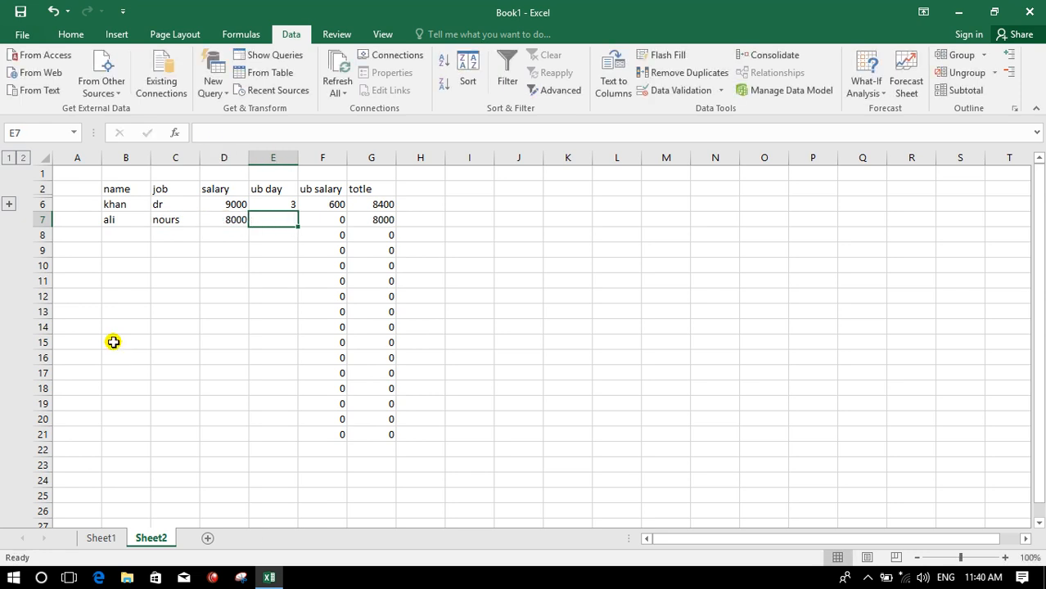
pyautogui.write('4')
pyautogui.press('Tab')
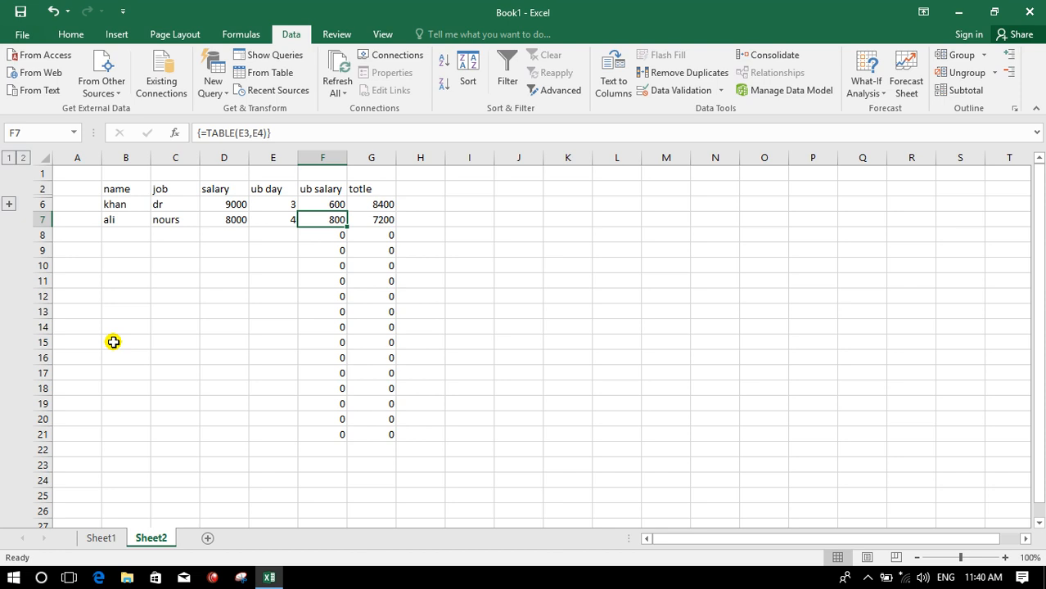
# - Fill row 8 with employee gul, job dr, salary 10000 and 5 ub days
pyautogui.press('Return')
pyautogui.write('gul')
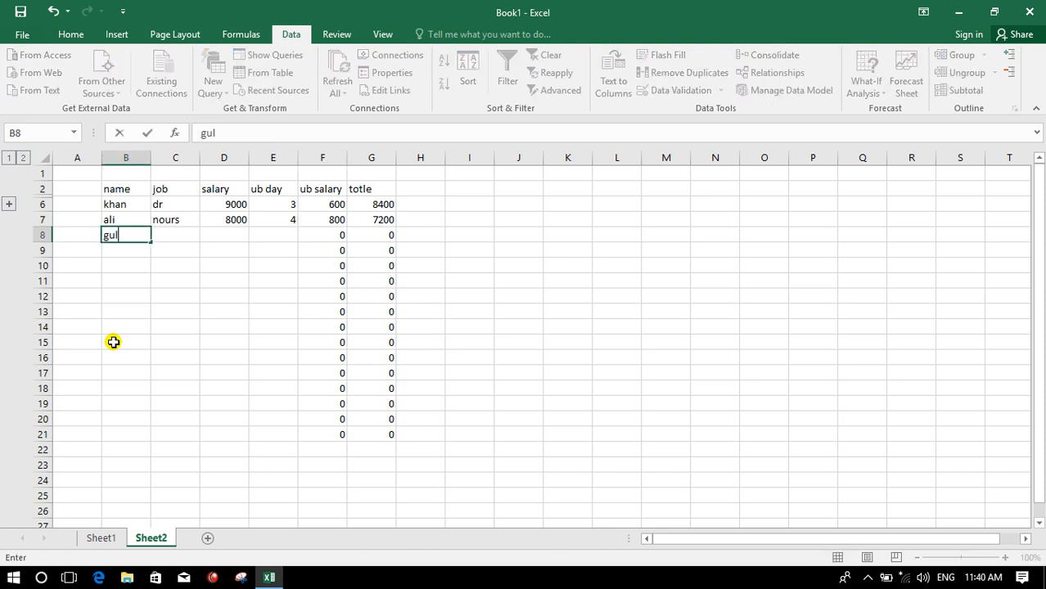
pyautogui.press('Tab')
pyautogui.write('dr')
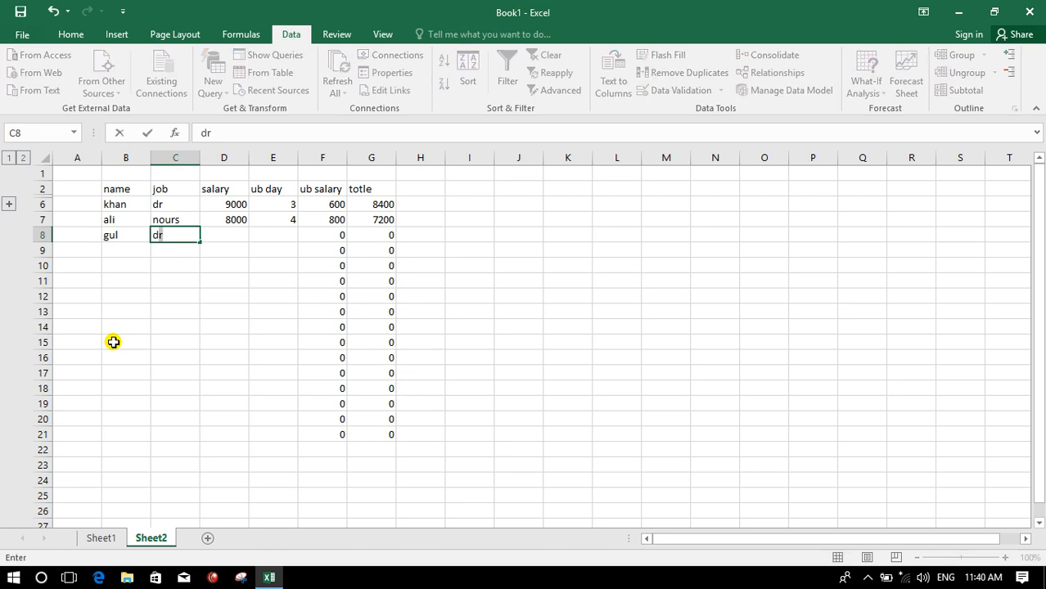
pyautogui.press('Tab')
pyautogui.write('10000')
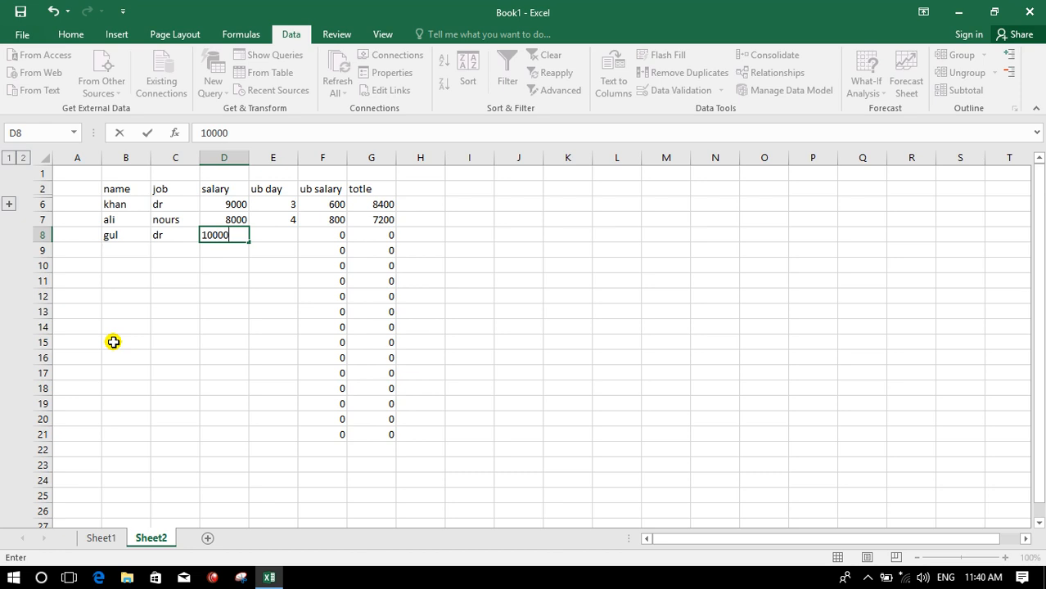
pyautogui.press('Tab')
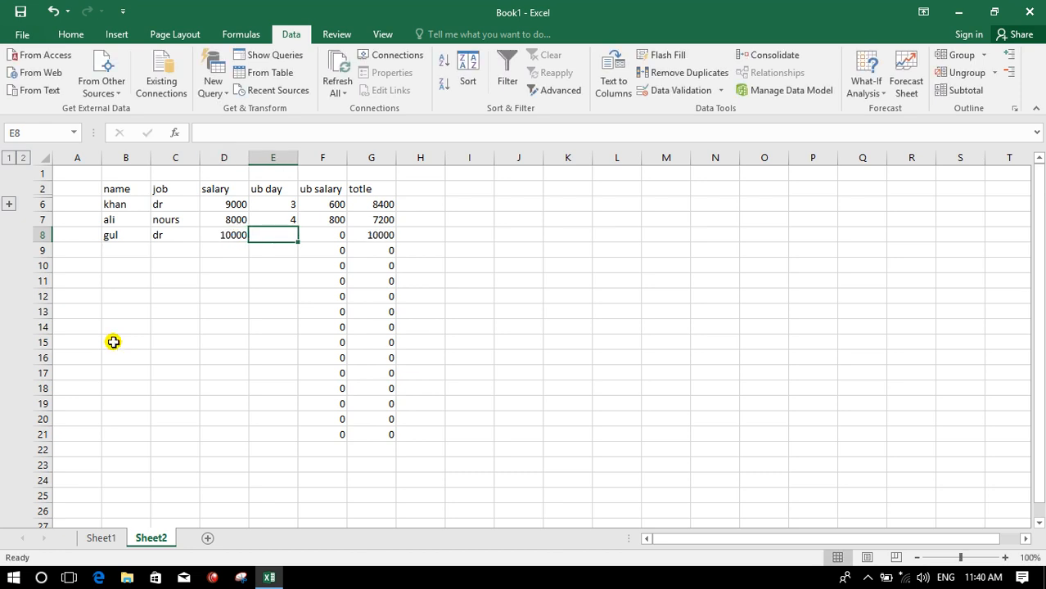
pyautogui.write('5')
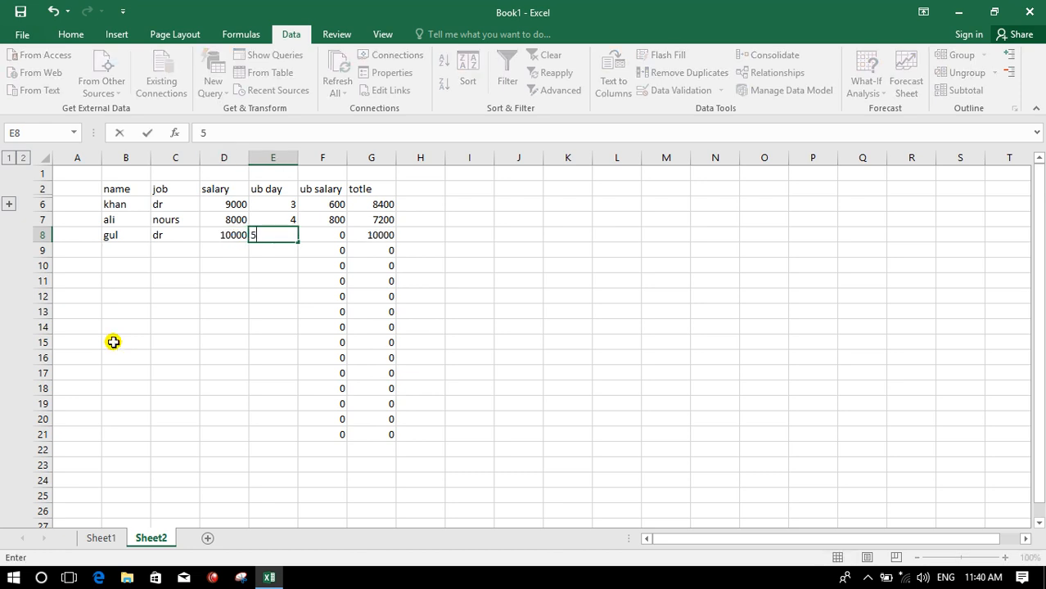
pyautogui.press('Tab')
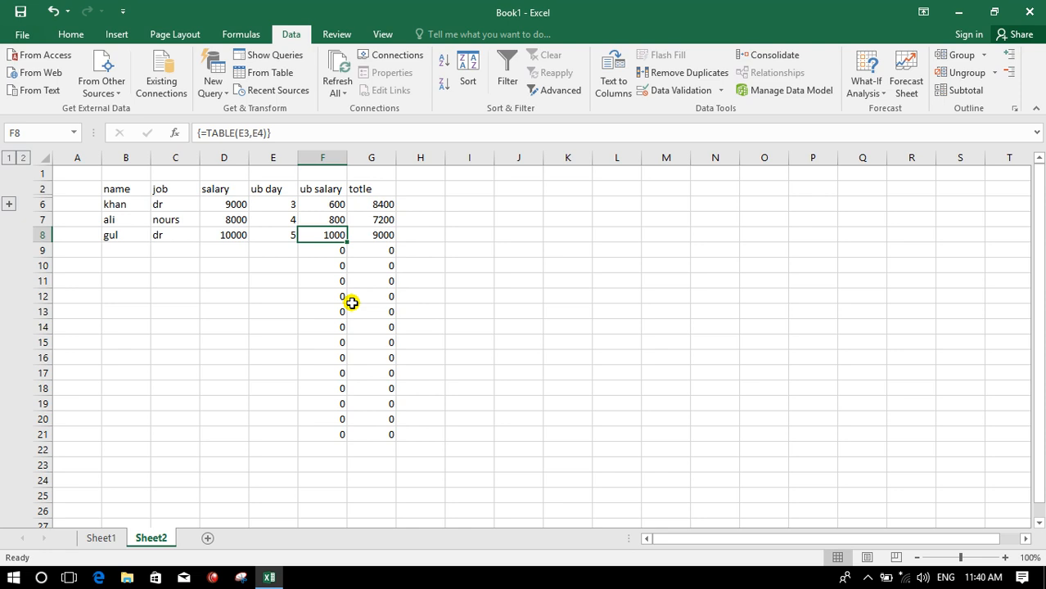
# - Expand the row group and set the per-day deduction in F5 to 150
pyautogui.click(9, 203)
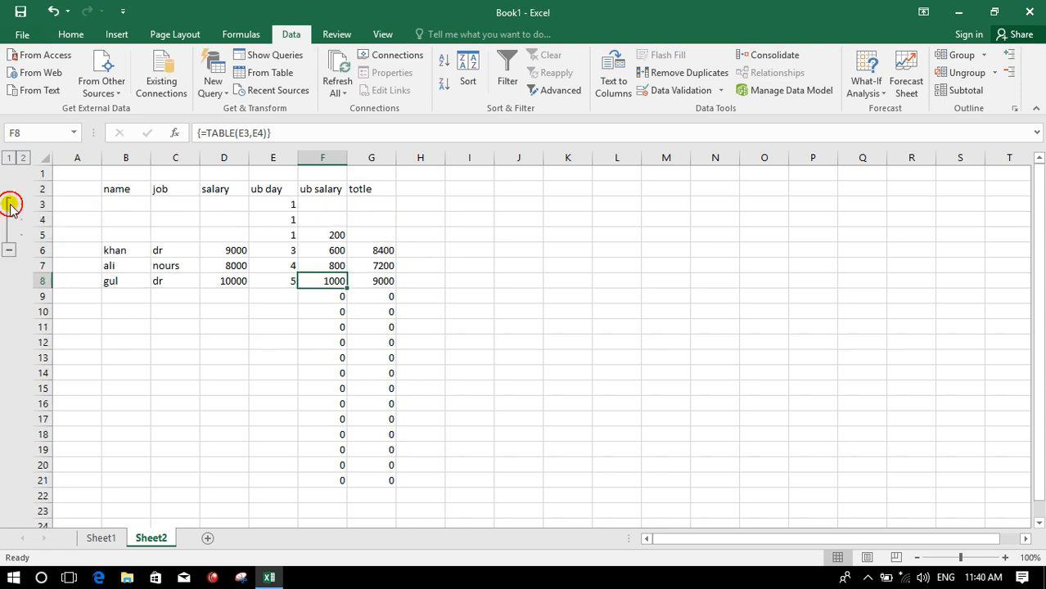
pyautogui.click(329, 235)
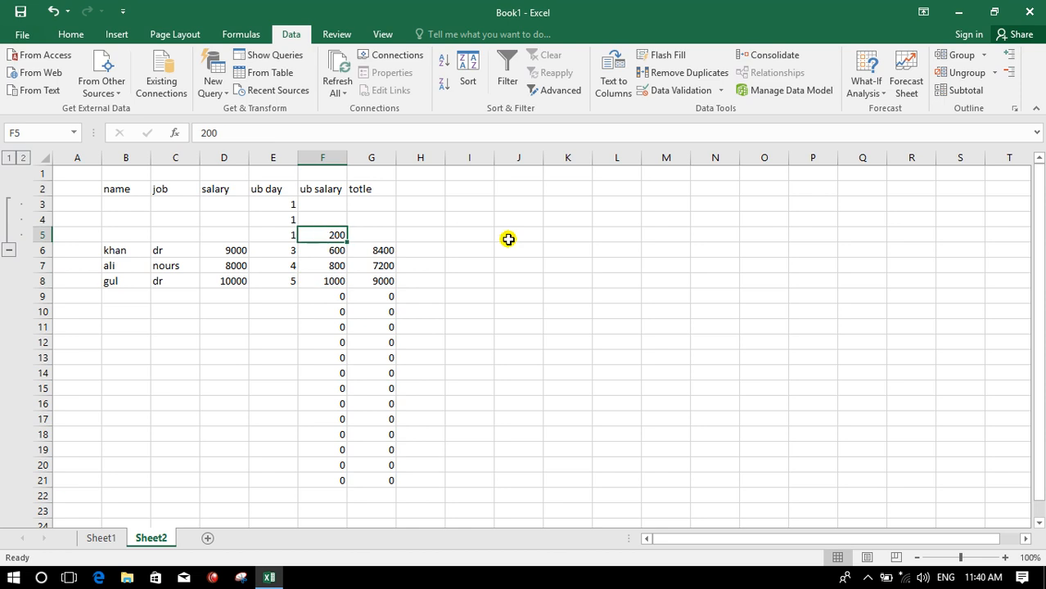
pyautogui.write('150')
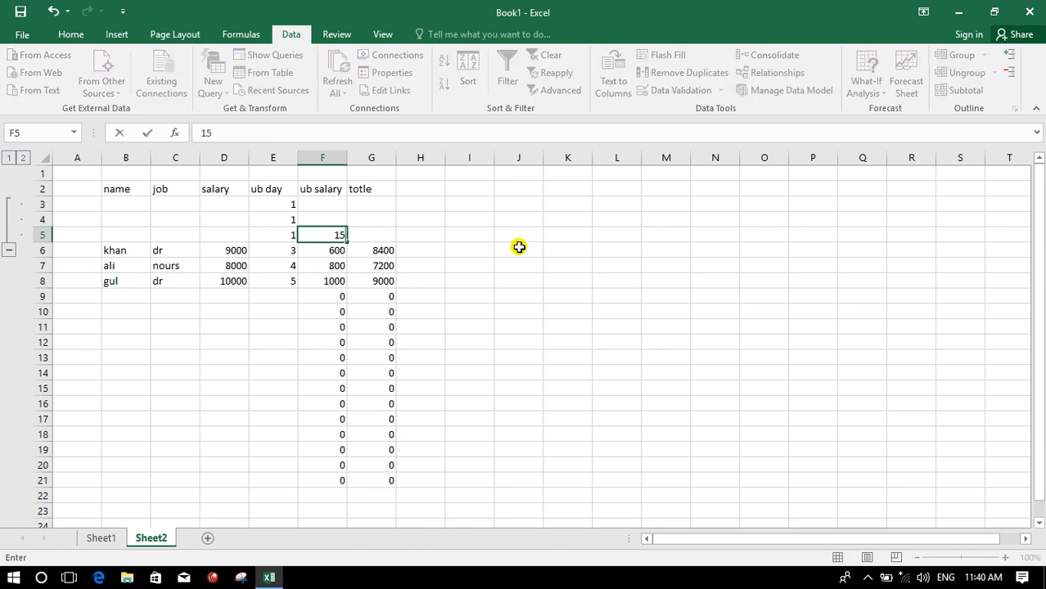
pyautogui.click(504, 280)
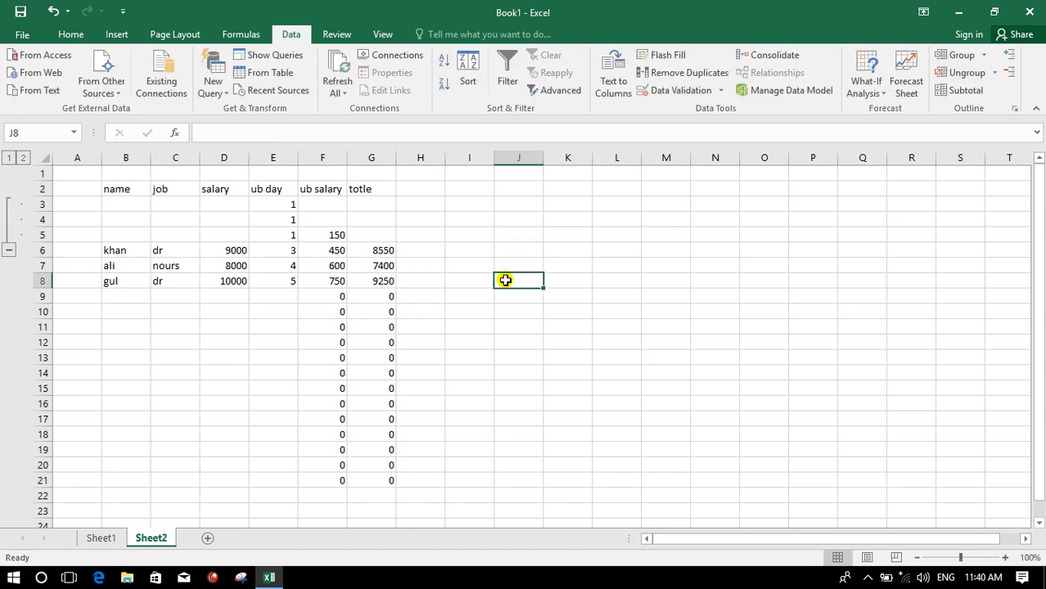
# - Set the per-day deduction in F5 to 250 and collapse the row group again
pyautogui.click(324, 235)
pyautogui.write('2')
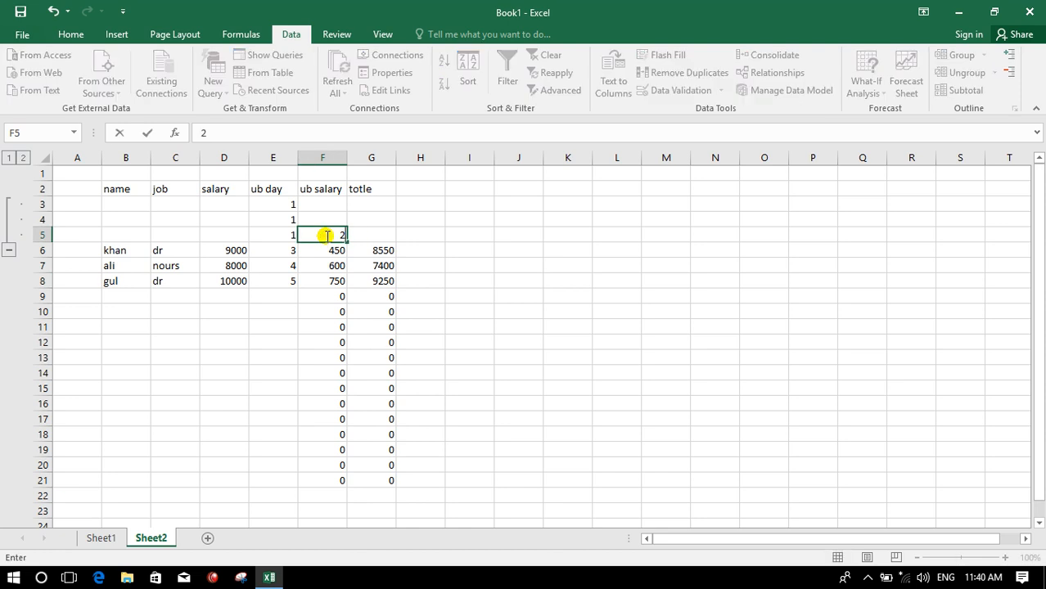
pyautogui.write('50')
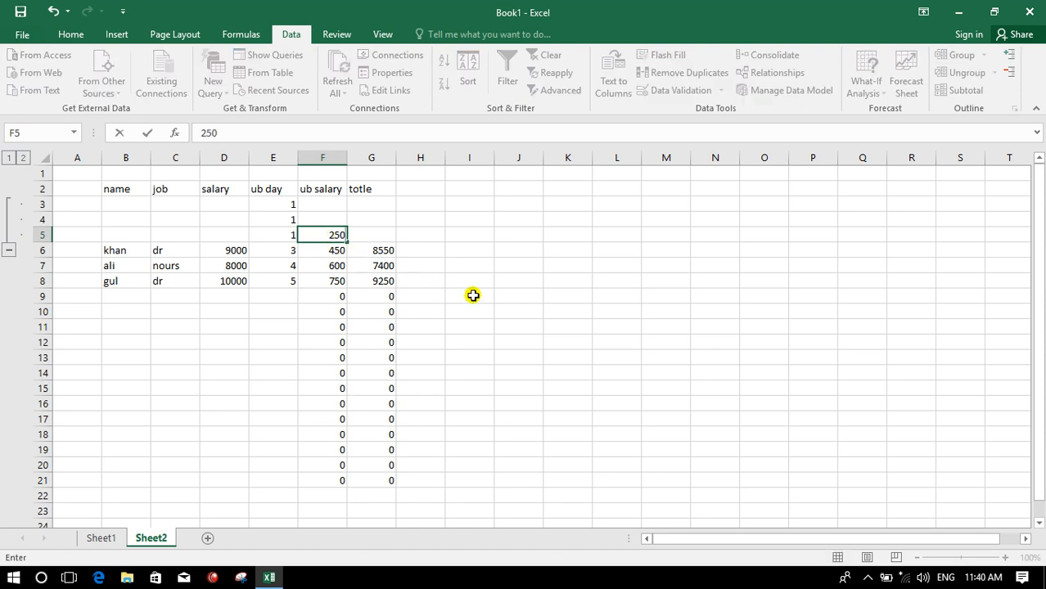
pyautogui.click(473, 296)
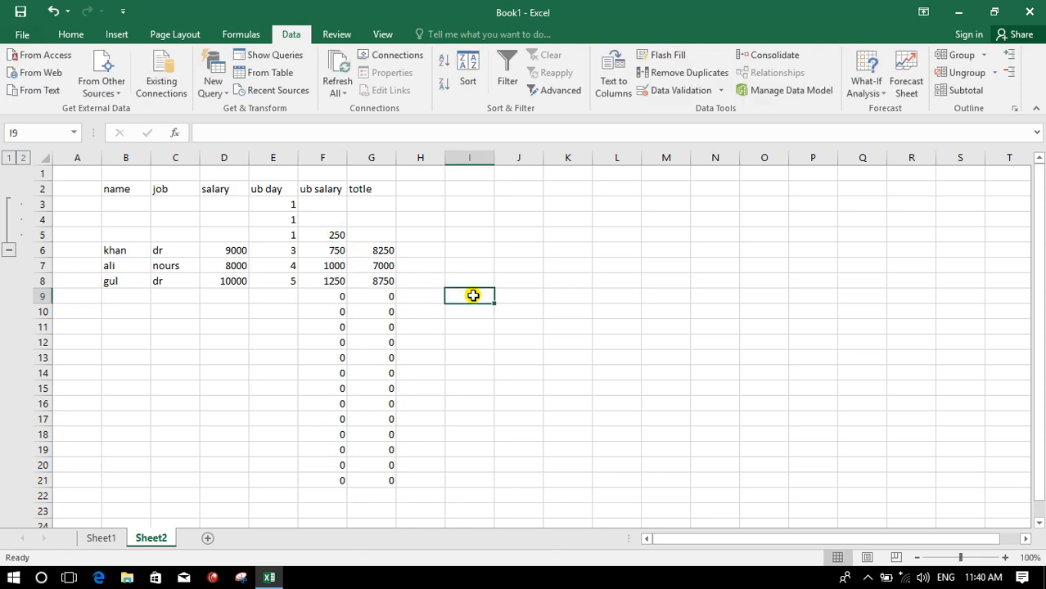
pyautogui.click(13, 251)
pyautogui.click(326, 315)
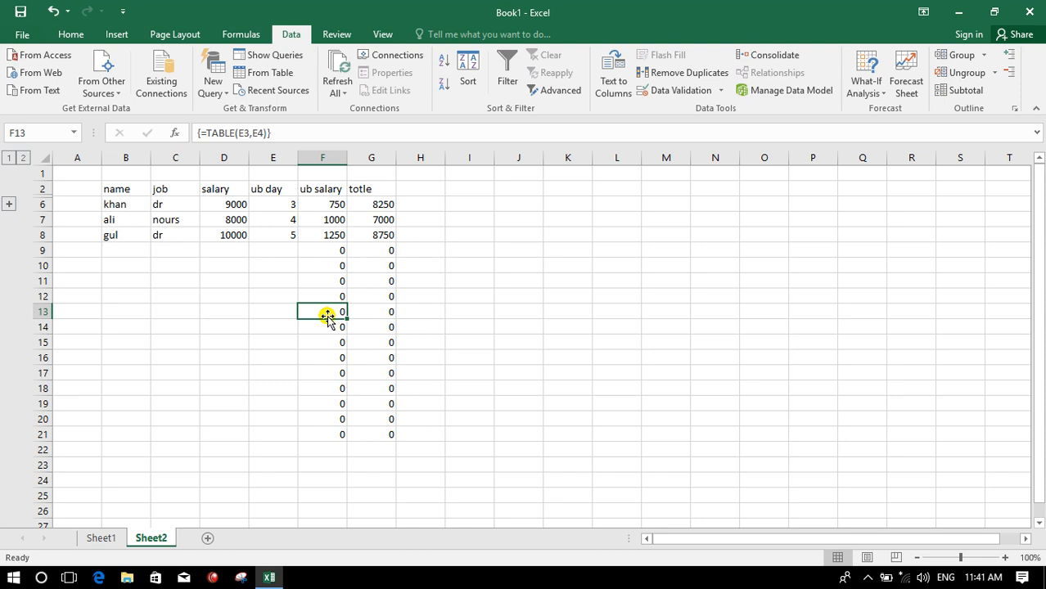
# - Add a new sheet and enter the header name in C3
pyautogui.click(207, 537)
pyautogui.click(704, 224)
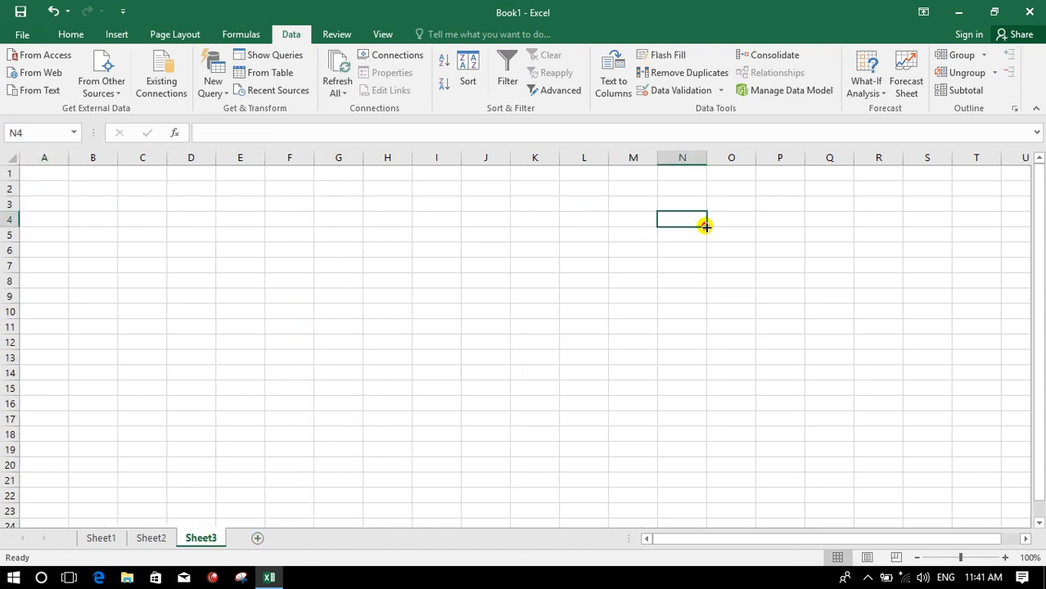
pyautogui.click(869, 92)
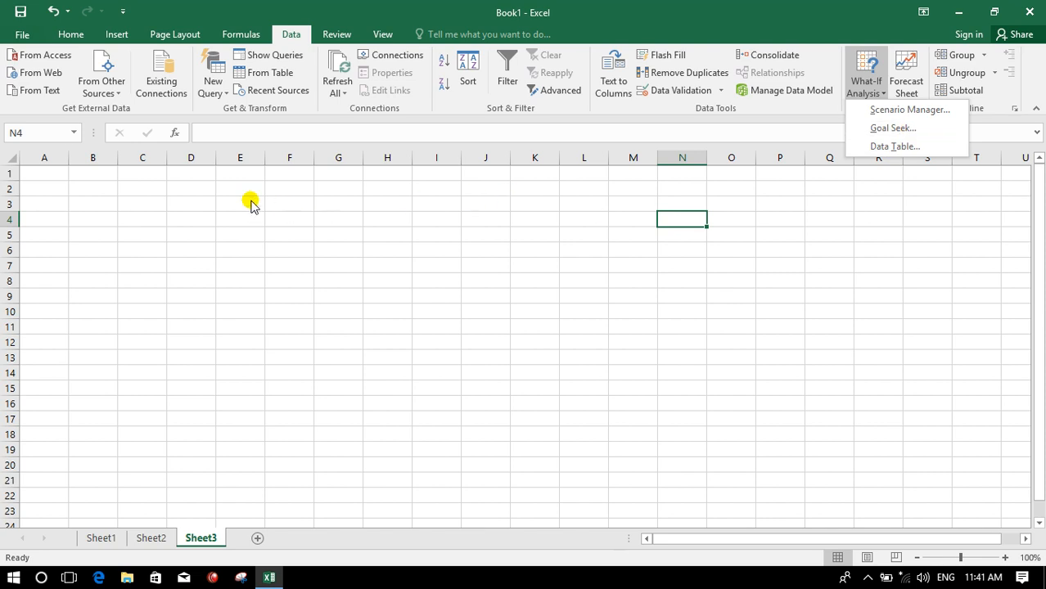
pyautogui.click(163, 189)
pyautogui.click(119, 209)
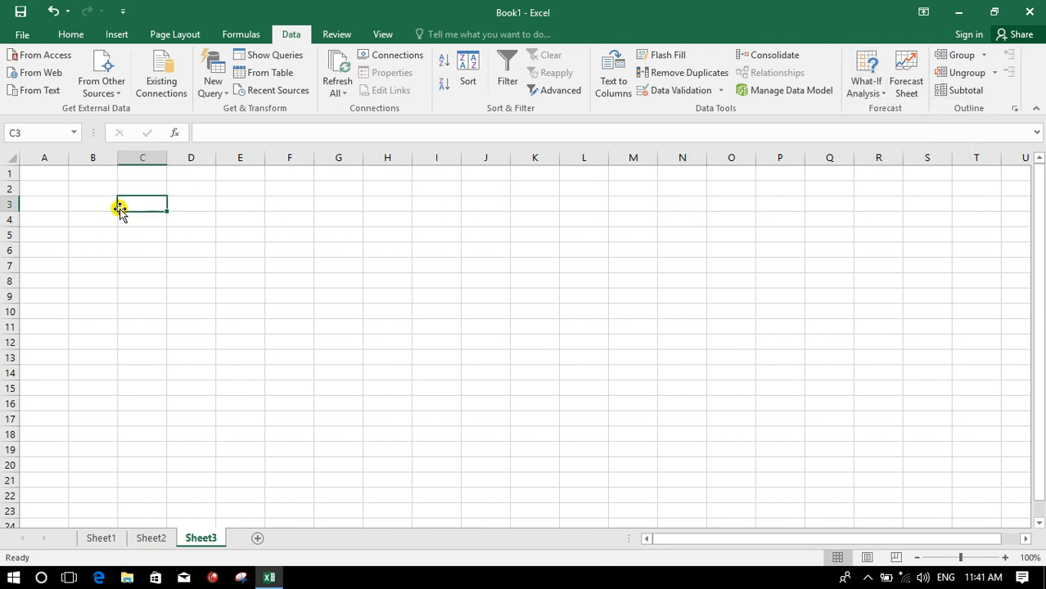
pyautogui.write('name')
pyautogui.press('Tab')
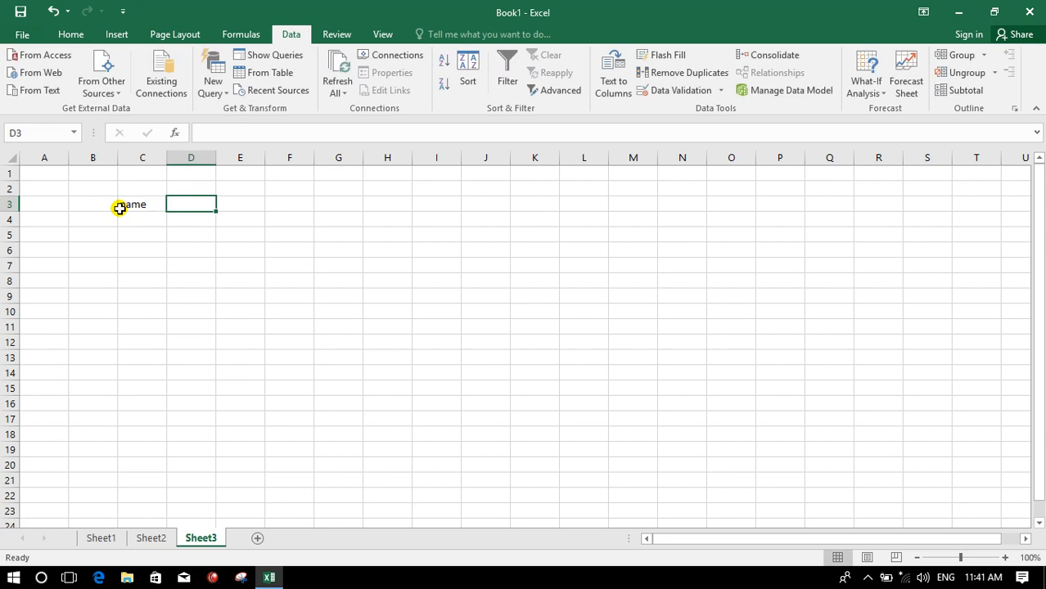
# - Enter the headers type, pra and totle in D3 to F3
pyautogui.write('type')
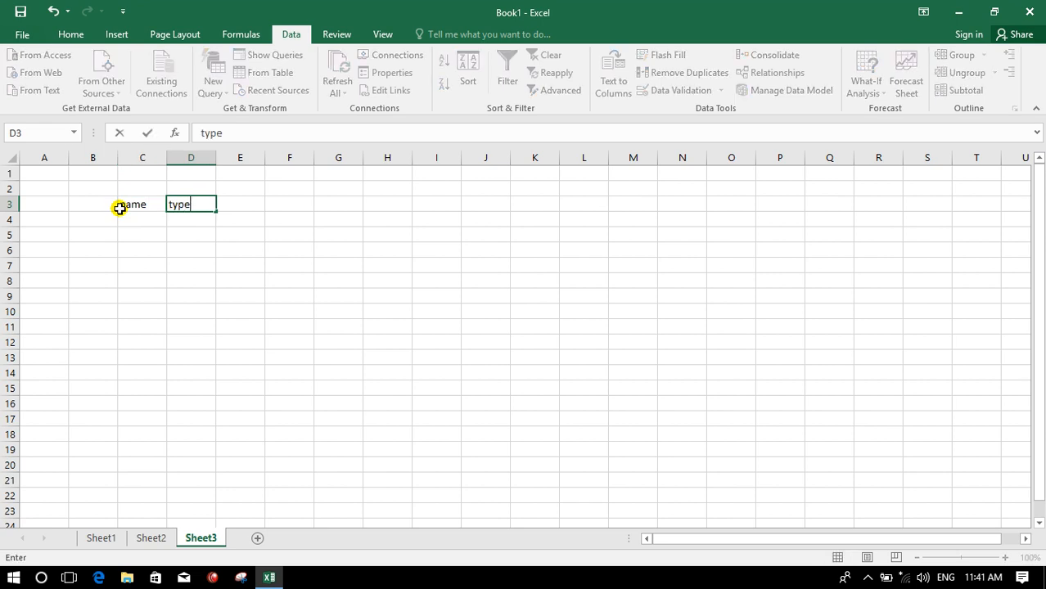
pyautogui.press('Tab')
pyautogui.write('s')
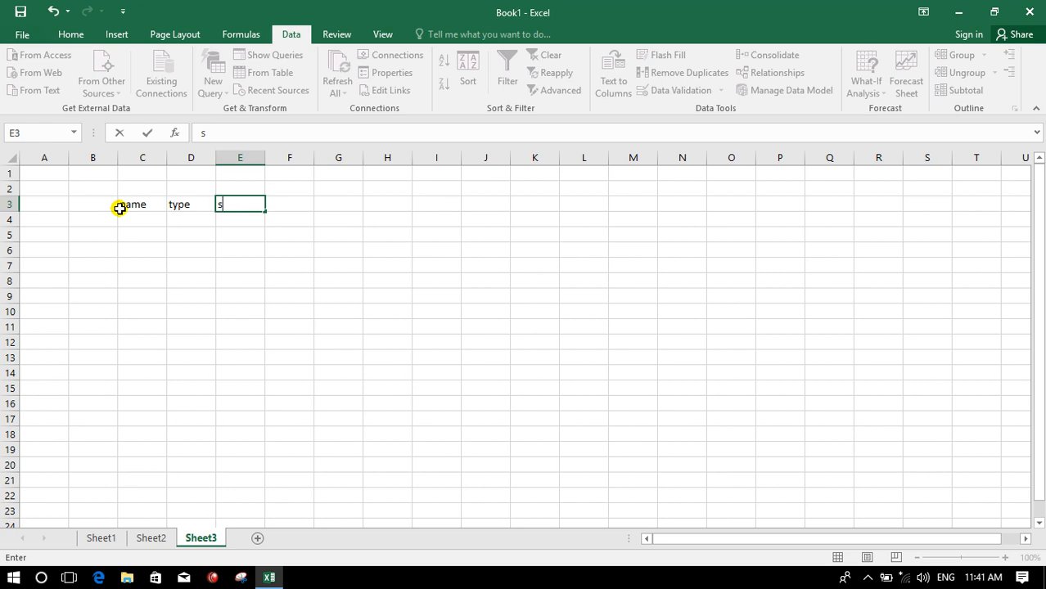
pyautogui.press('BackSpace')
pyautogui.write('pra')
pyautogui.press('Tab')
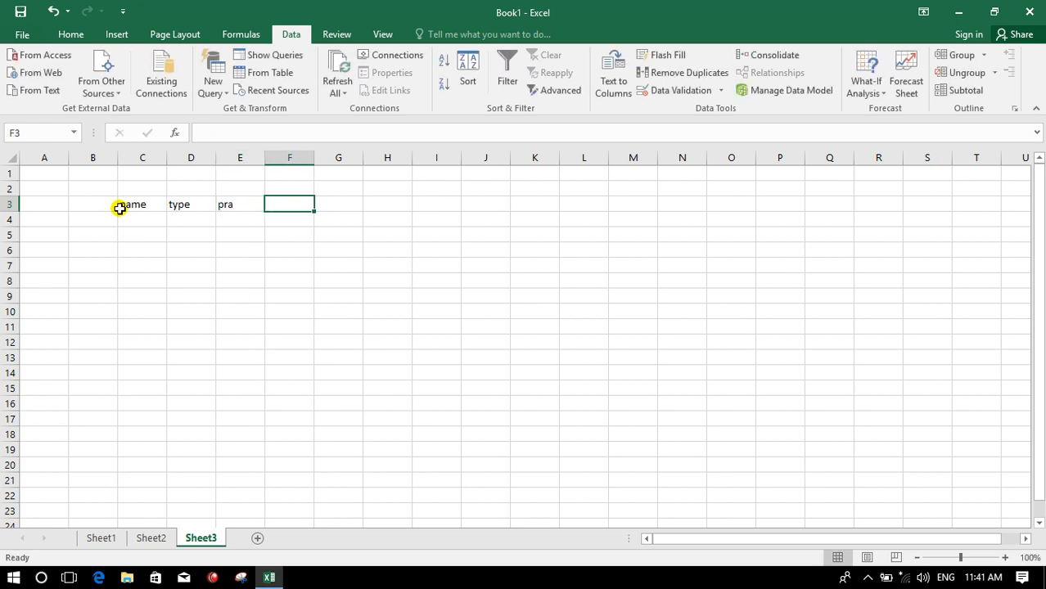
pyautogui.write('totle')
pyautogui.press('Return')
# - Fill row 4 with Books, type 100 and pra 40
pyautogui.write('Books')
pyautogui.press('Tab')
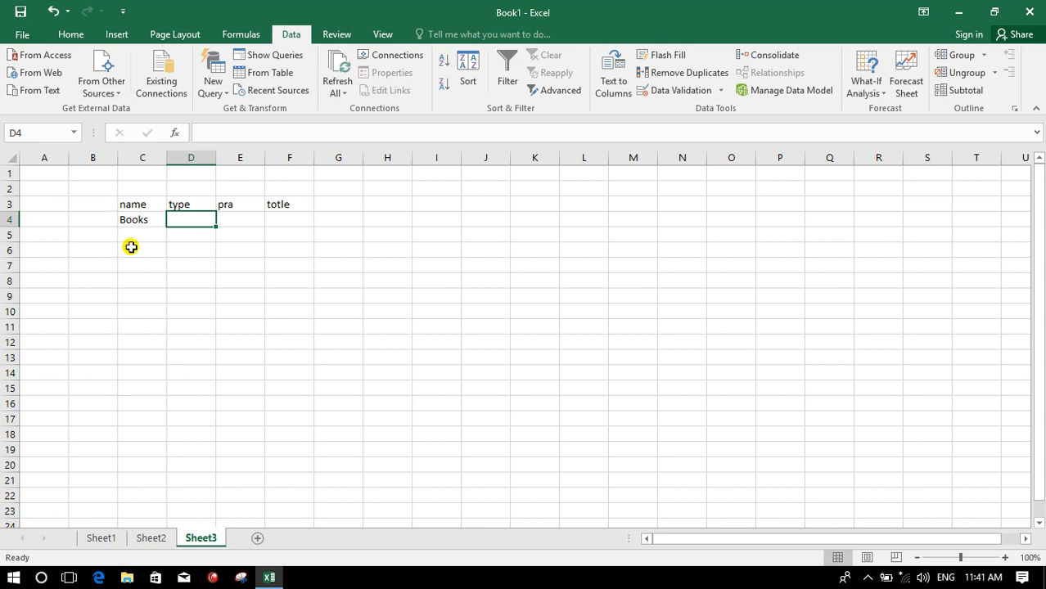
pyautogui.write('100')
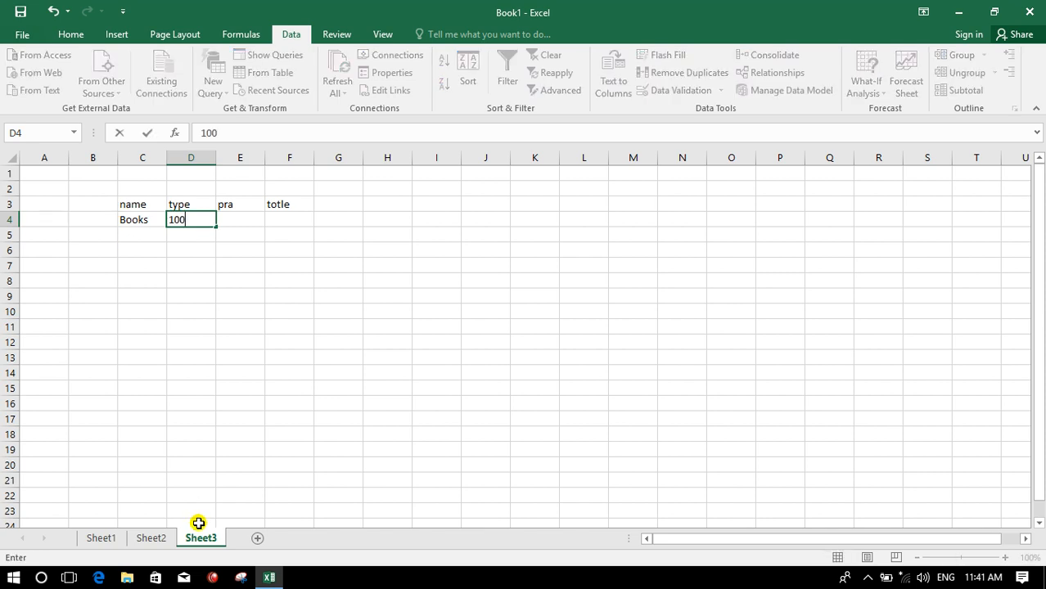
pyautogui.press('Tab')
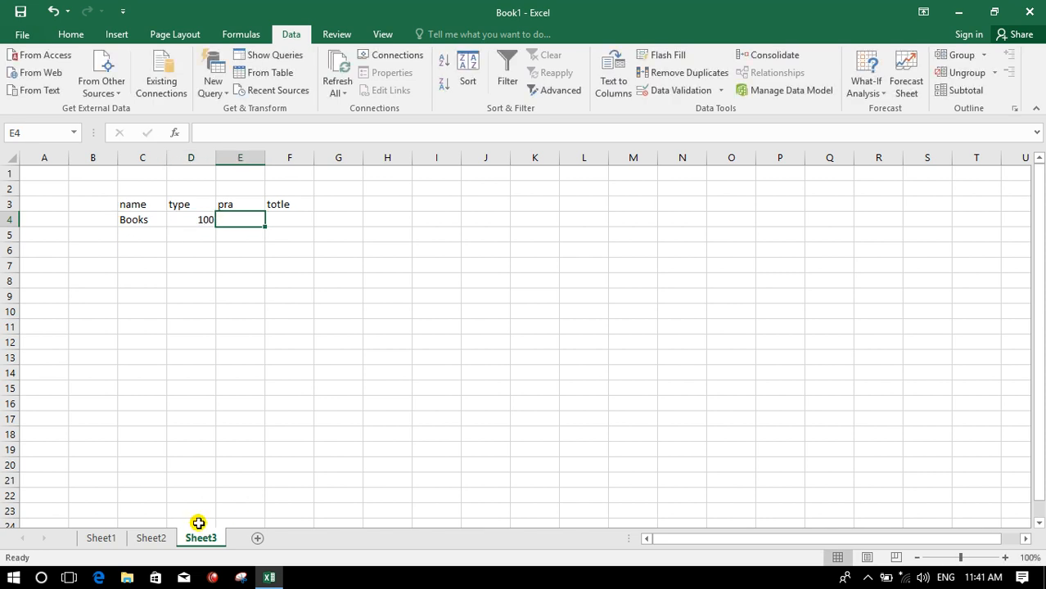
pyautogui.write('40')
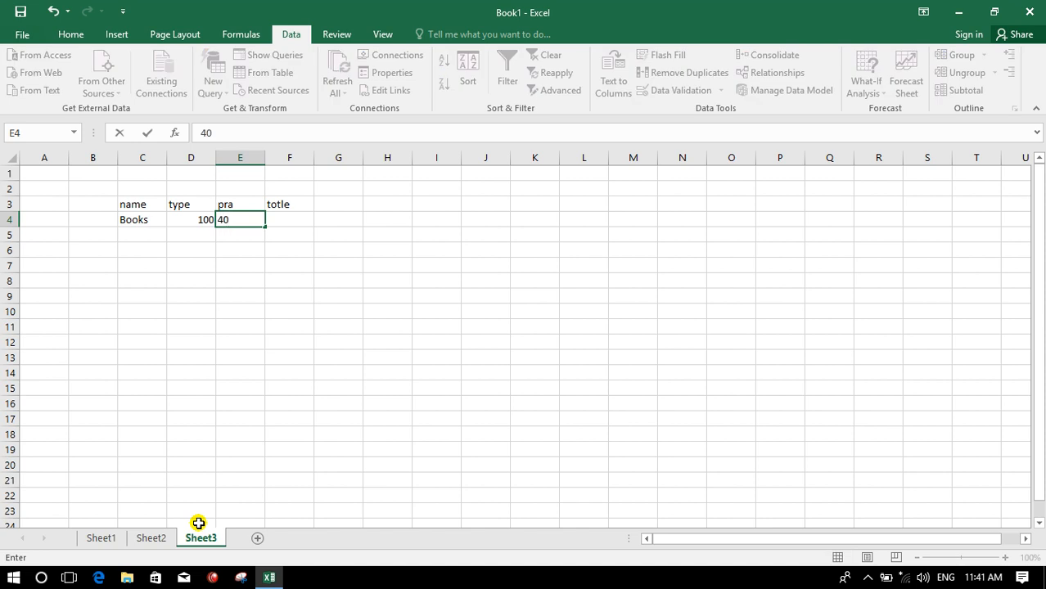
pyautogui.press('Tab')
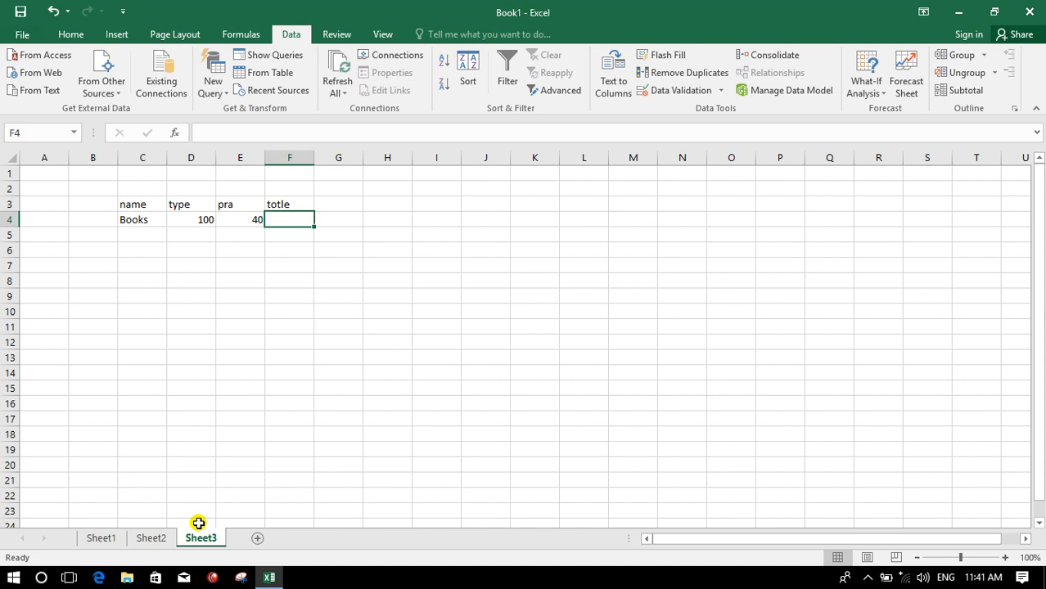
# - Enter a formula in F4 multiplying E4 by D4
pyautogui.write('=')
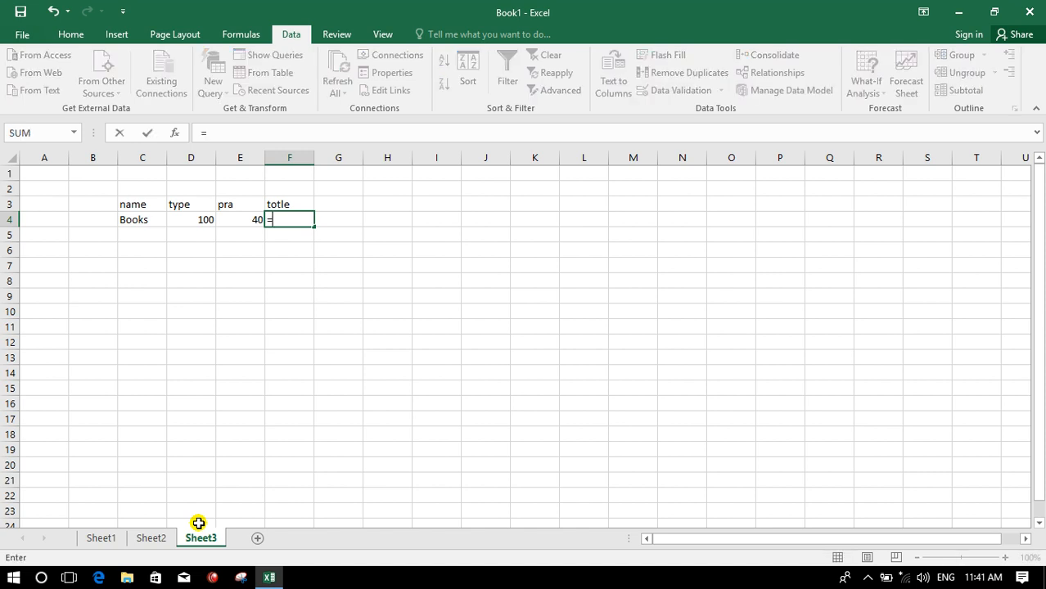
pyautogui.click(241, 219)
pyautogui.write('*')
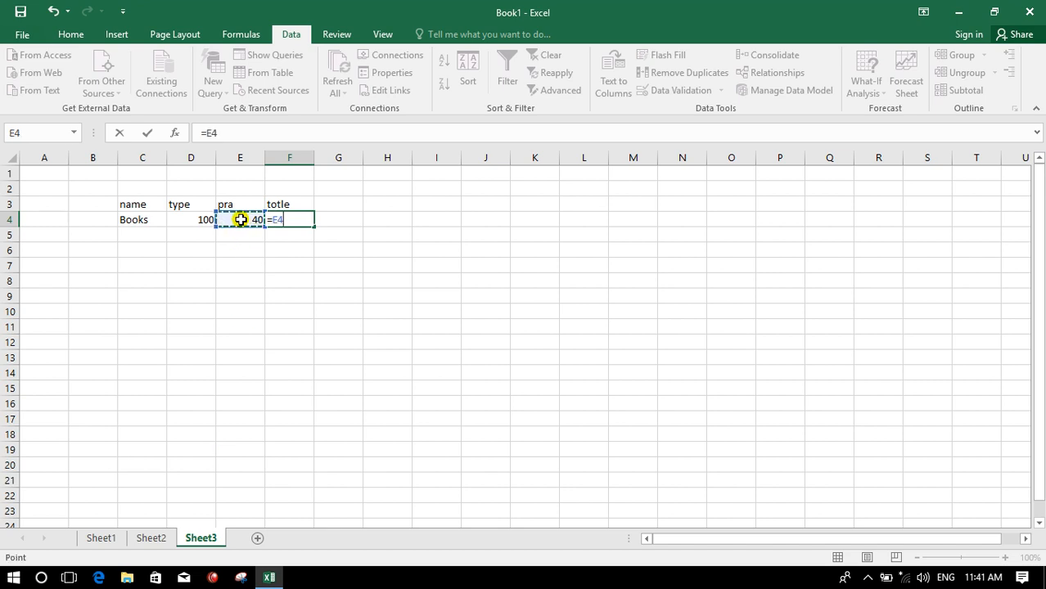
pyautogui.click(183, 219)
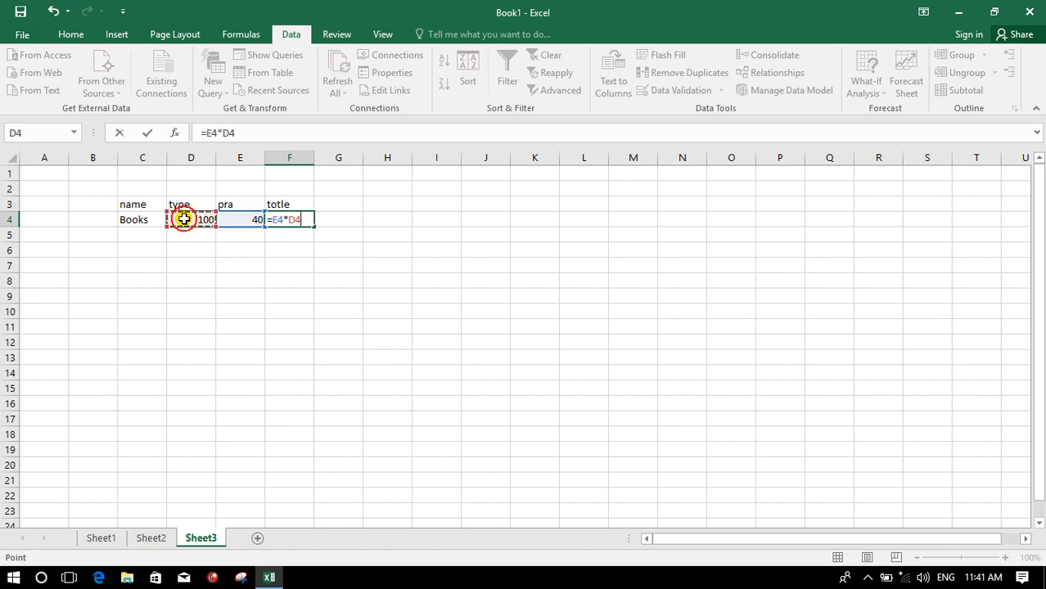
pyautogui.press('Return')
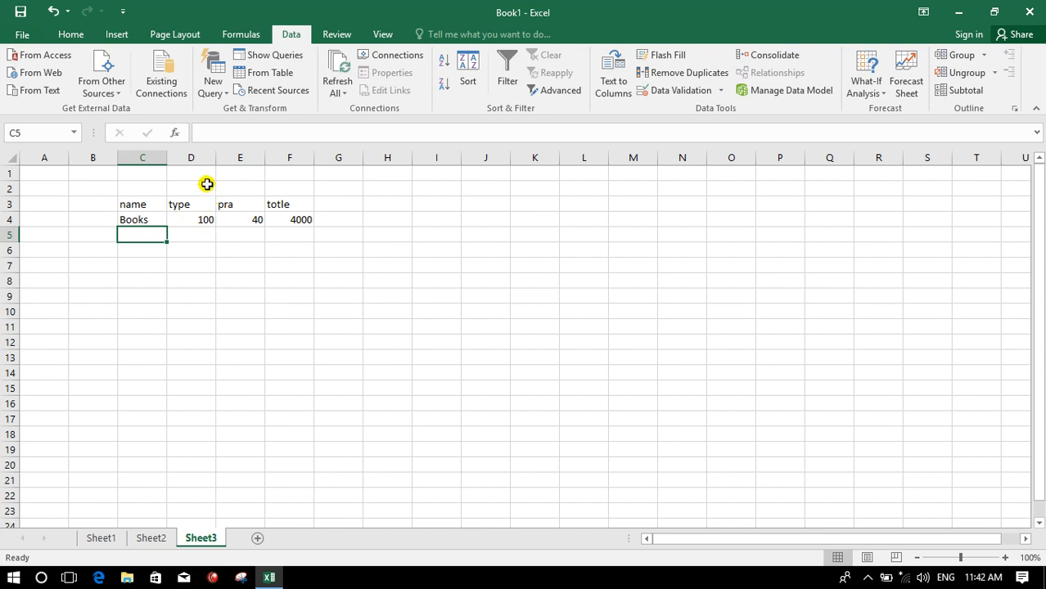
pyautogui.click(206, 185)
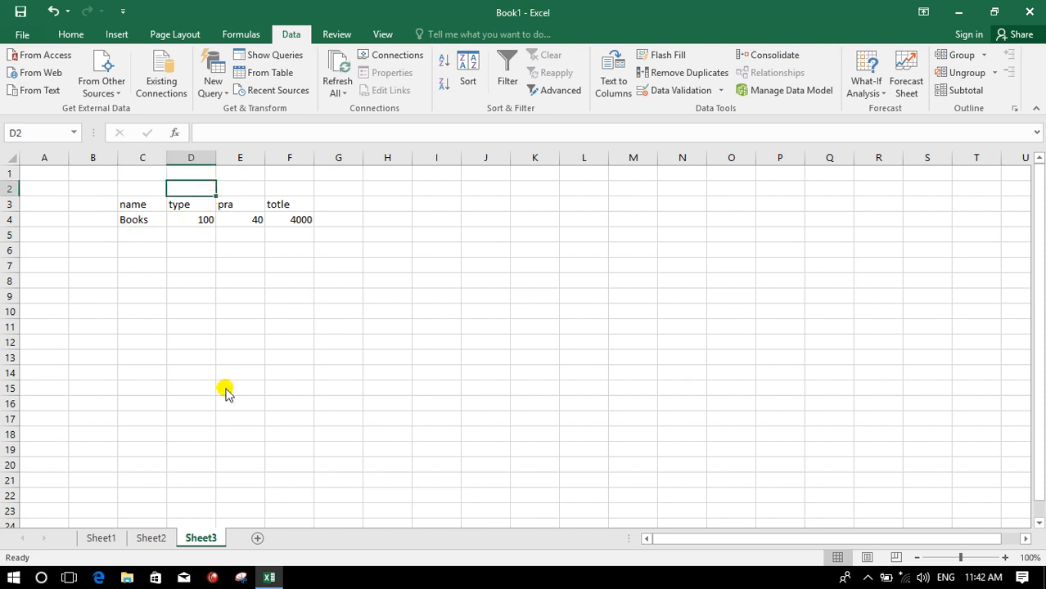
pyautogui.write('p')
pyautogui.press('BackSpace')
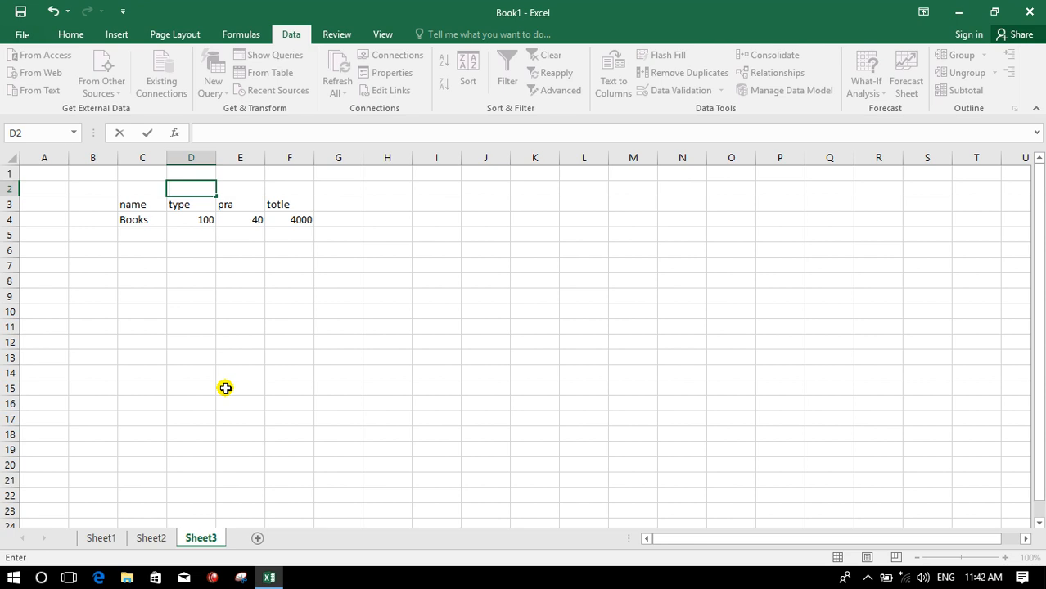
pyautogui.click(279, 297)
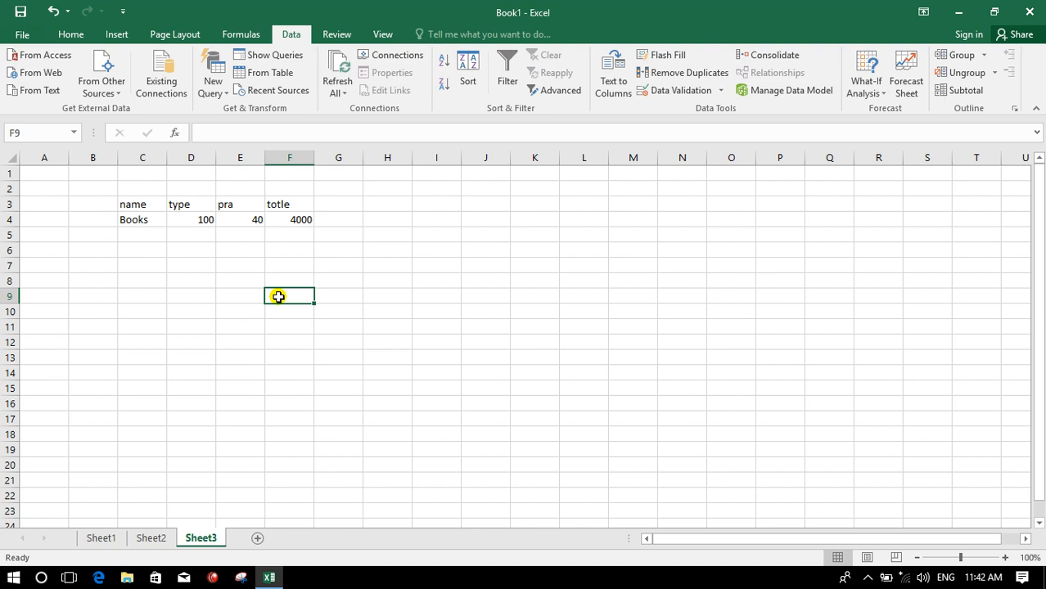
# - Use Goal Seek to make F4 reach 4300 by changing E4
pyautogui.click(291, 214)
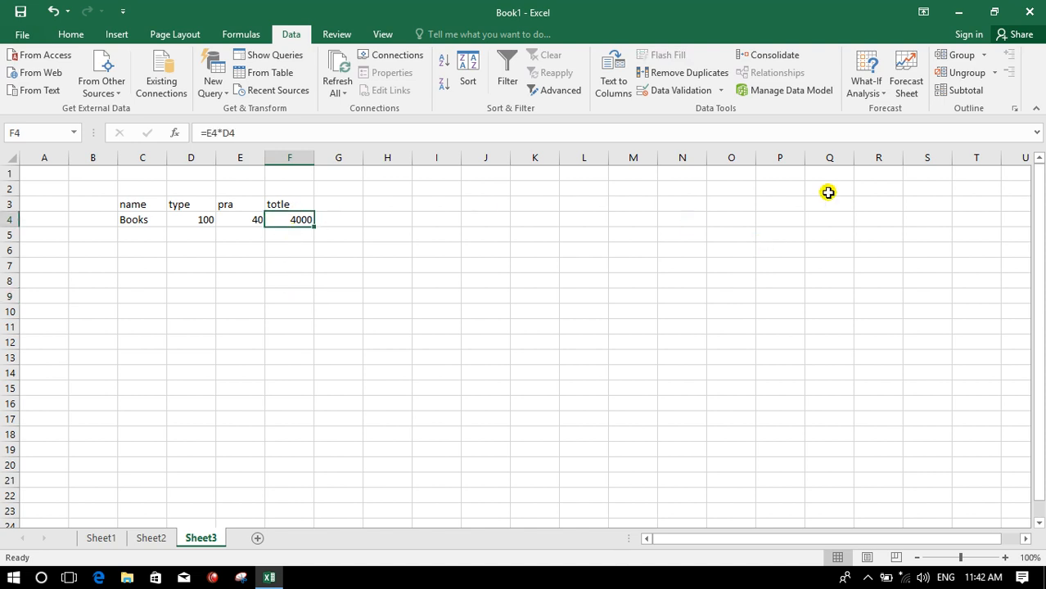
pyautogui.click(867, 90)
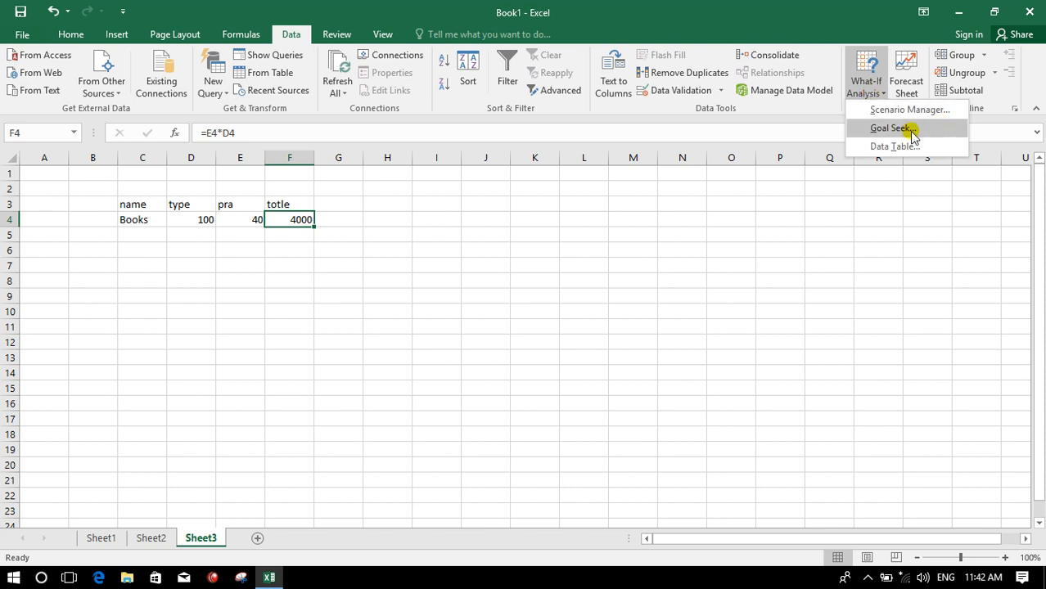
pyautogui.click(891, 129)
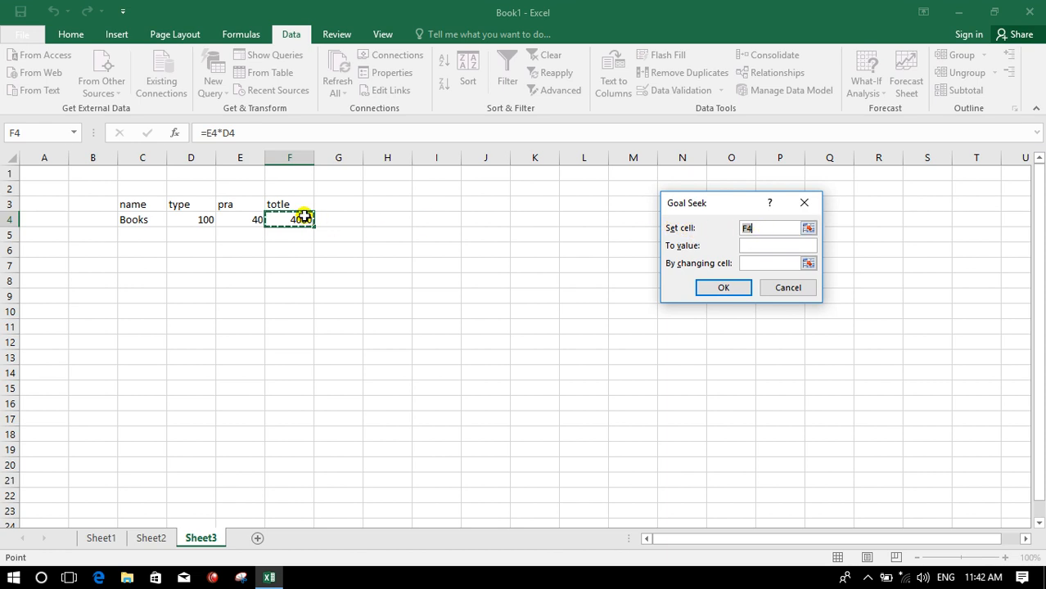
pyautogui.click(771, 263)
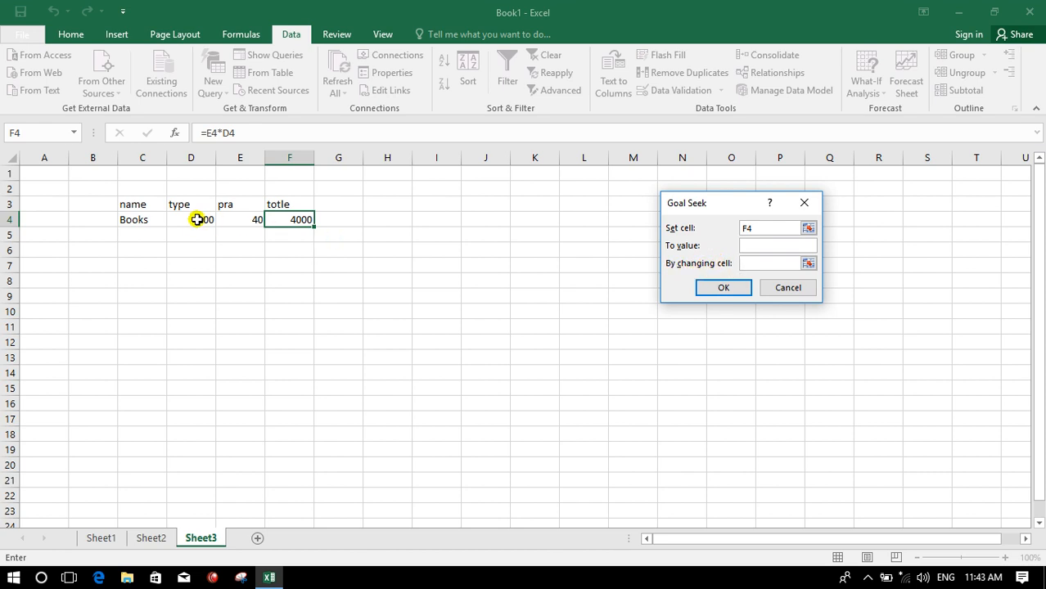
pyautogui.click(246, 219)
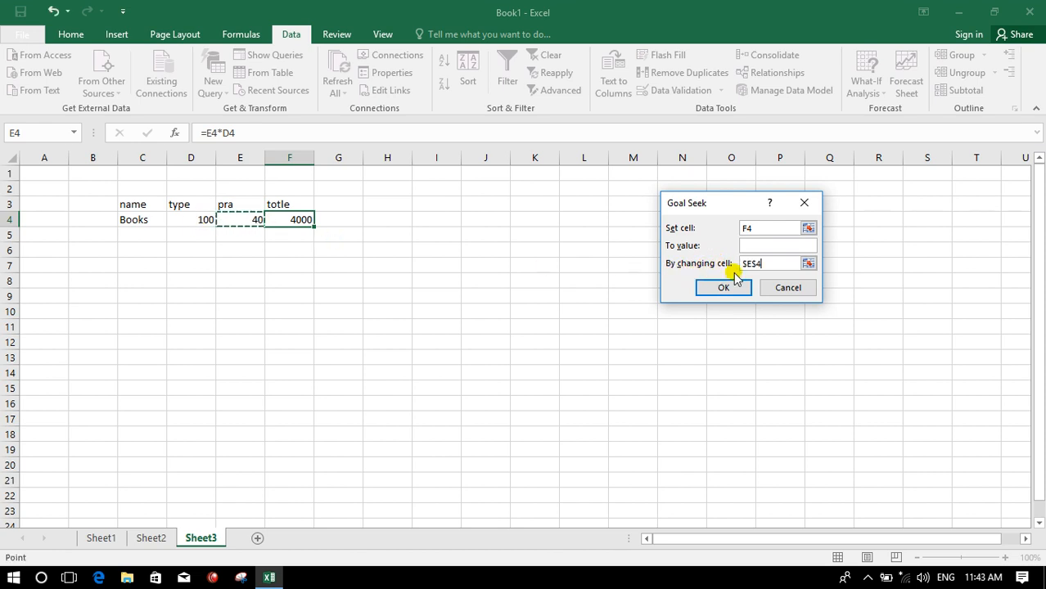
pyautogui.click(763, 246)
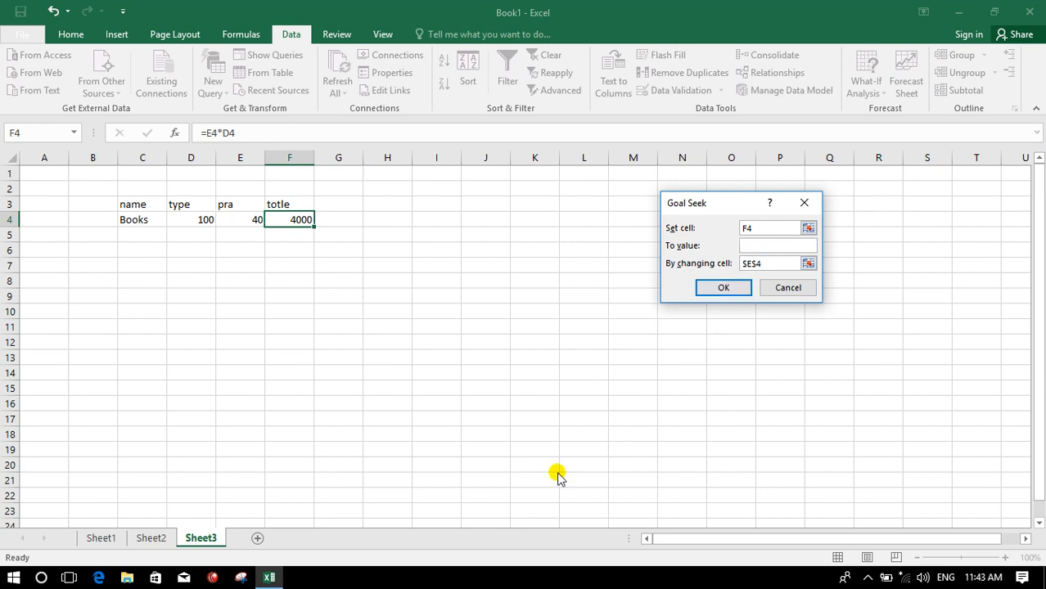
pyautogui.write('4300')
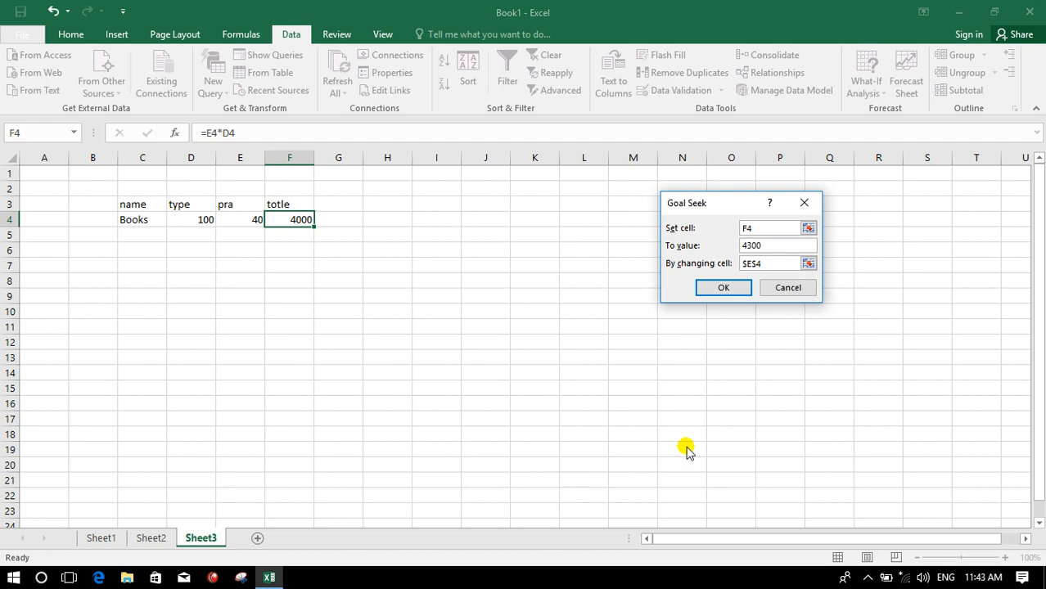
pyautogui.click(725, 287)
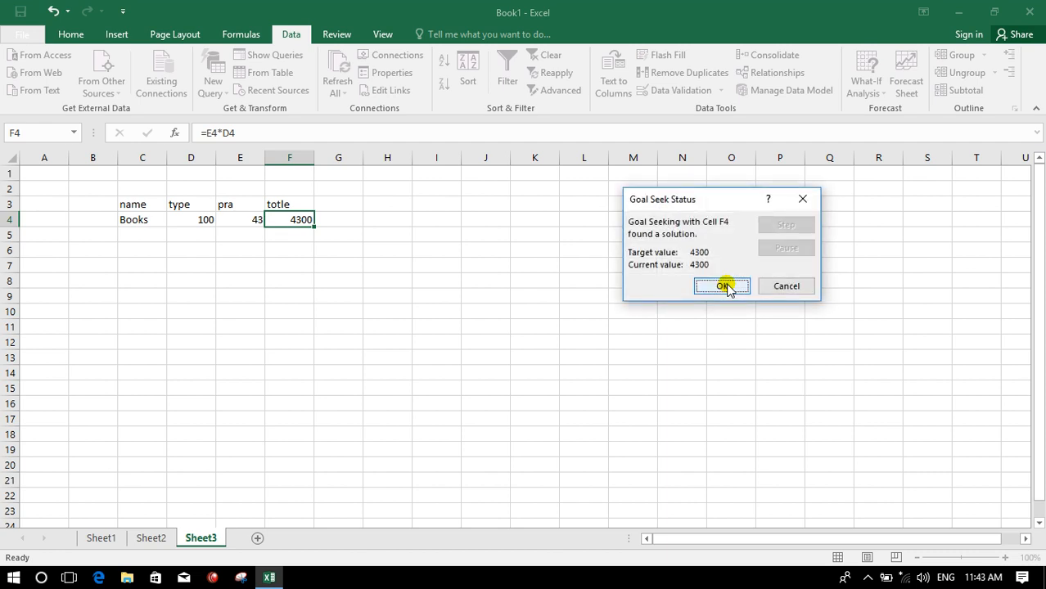
pyautogui.click(720, 286)
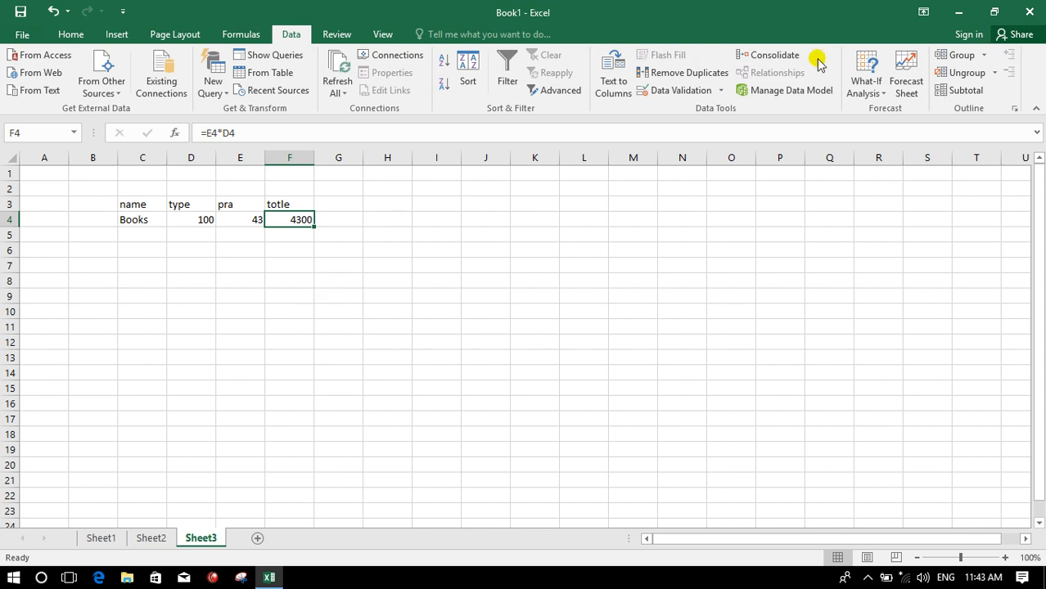
# - Run Goal Seek again so F4 reaches 3200 by changing E4
pyautogui.click(868, 86)
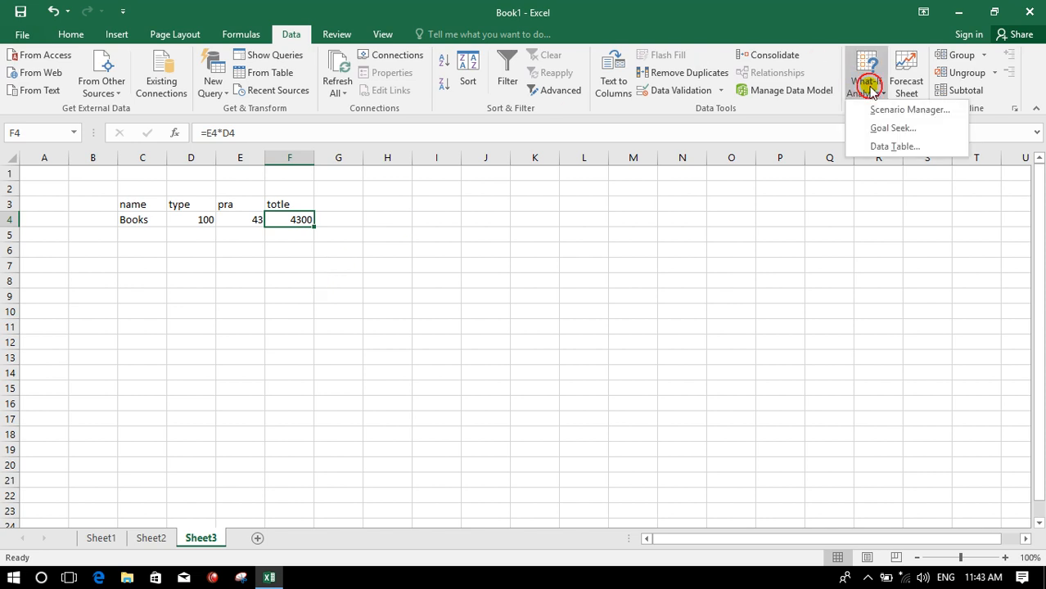
pyautogui.click(912, 130)
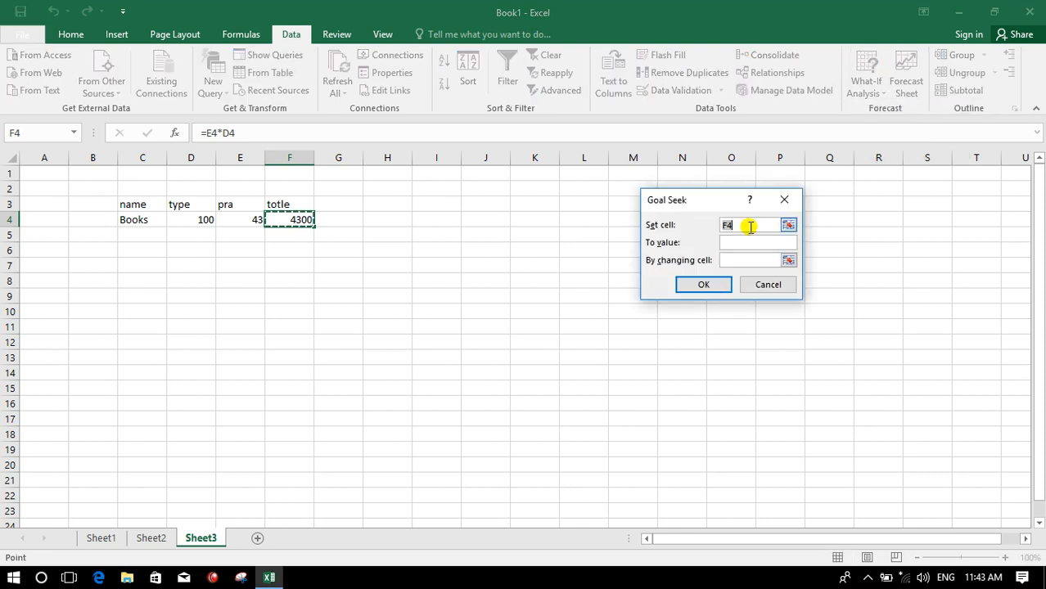
pyautogui.click(750, 262)
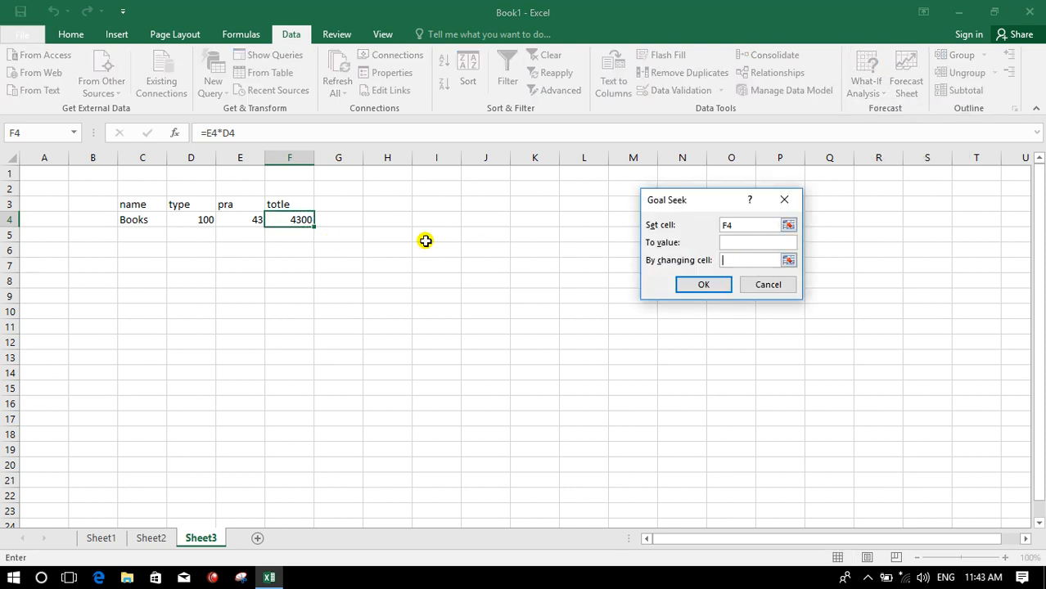
pyautogui.click(238, 220)
pyautogui.click(750, 242)
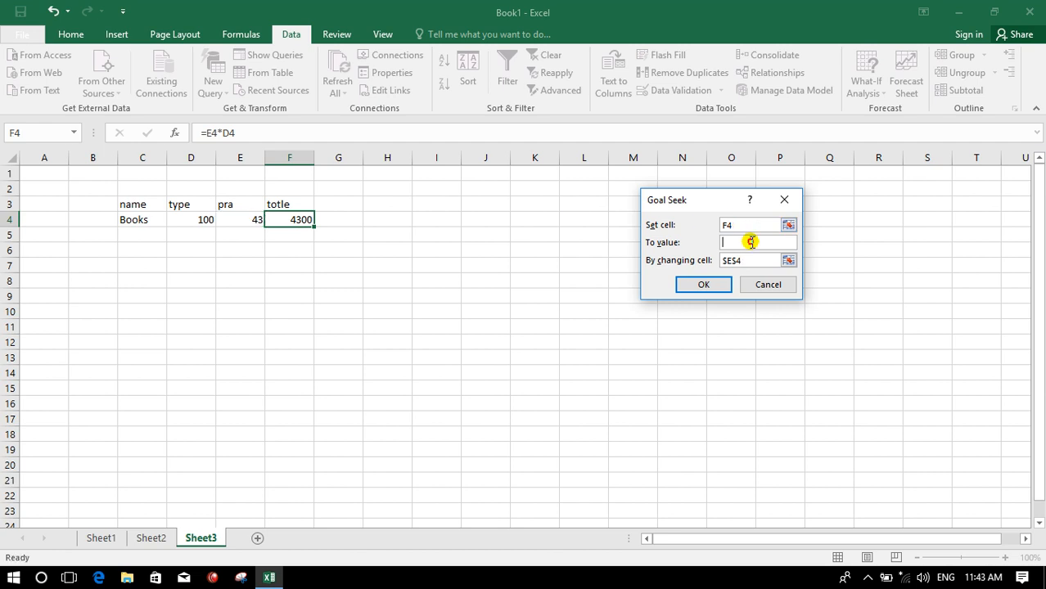
pyautogui.write('3200')
pyautogui.click(703, 284)
pyautogui.click(699, 286)
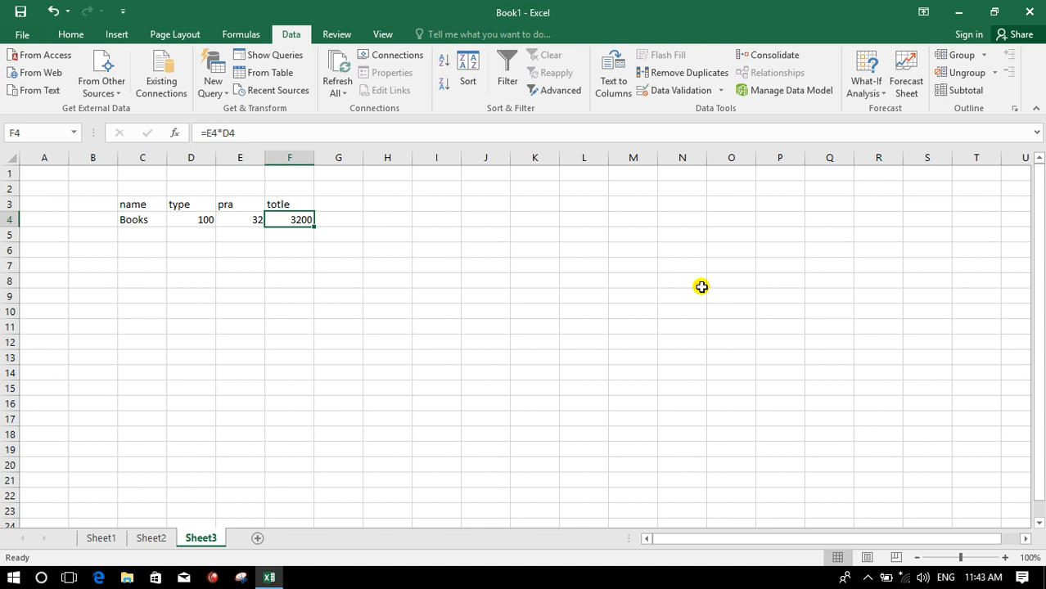
# - Clear all the entries in the range B2:G5
pyautogui.moveTo(106, 193); pyautogui.dragTo(353, 241)
pyautogui.press('Delete')
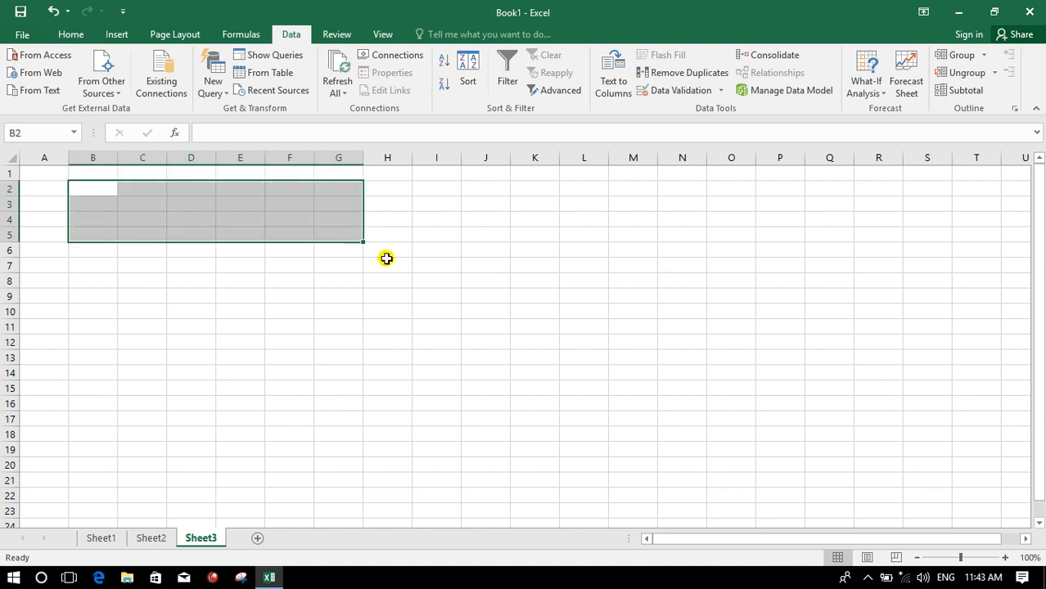
pyautogui.click(409, 292)
pyautogui.click(869, 89)
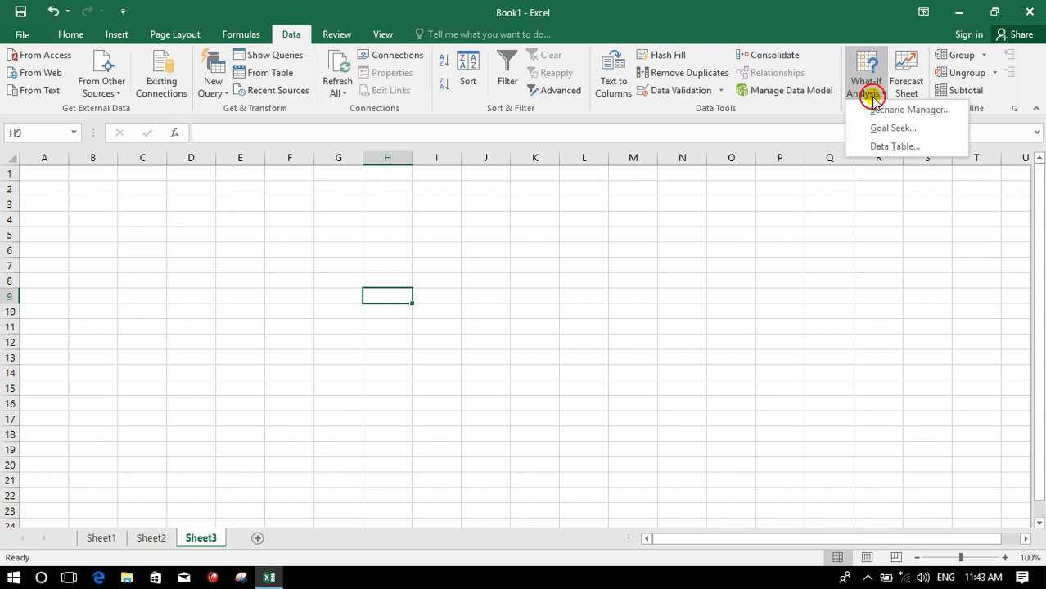
pyautogui.click(392, 236)
# - Enter the column headers name, type and pr in C2:E2
pyautogui.click(142, 191)
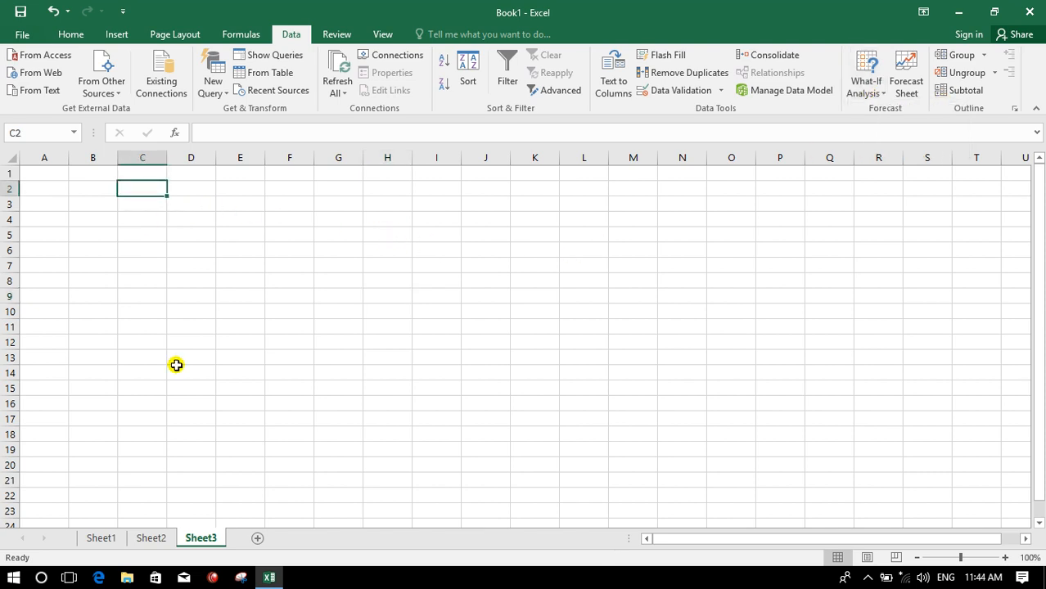
pyautogui.write('name')
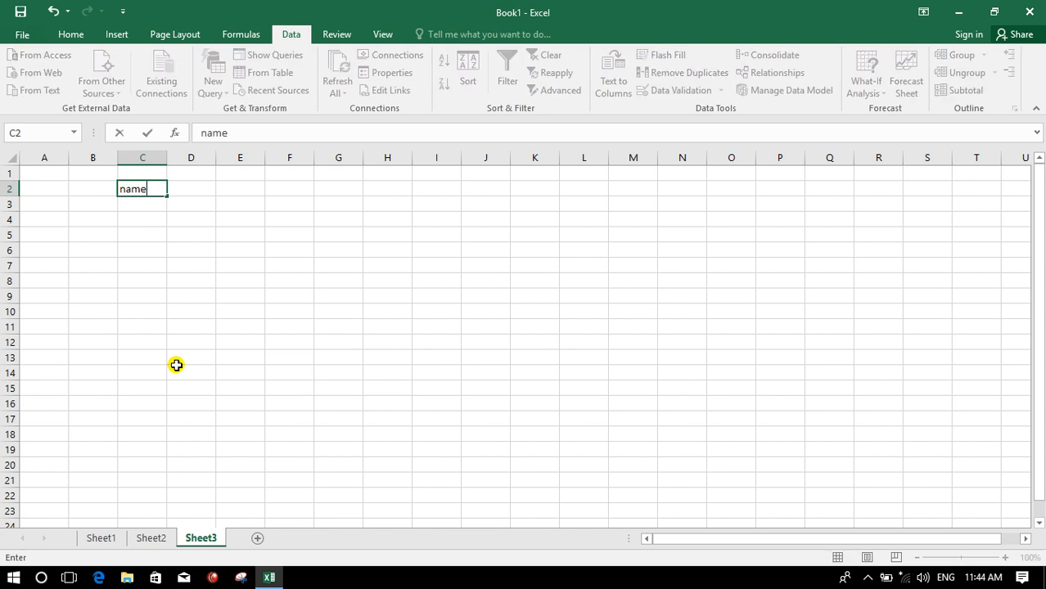
pyautogui.press('Tab')
pyautogui.write('type')
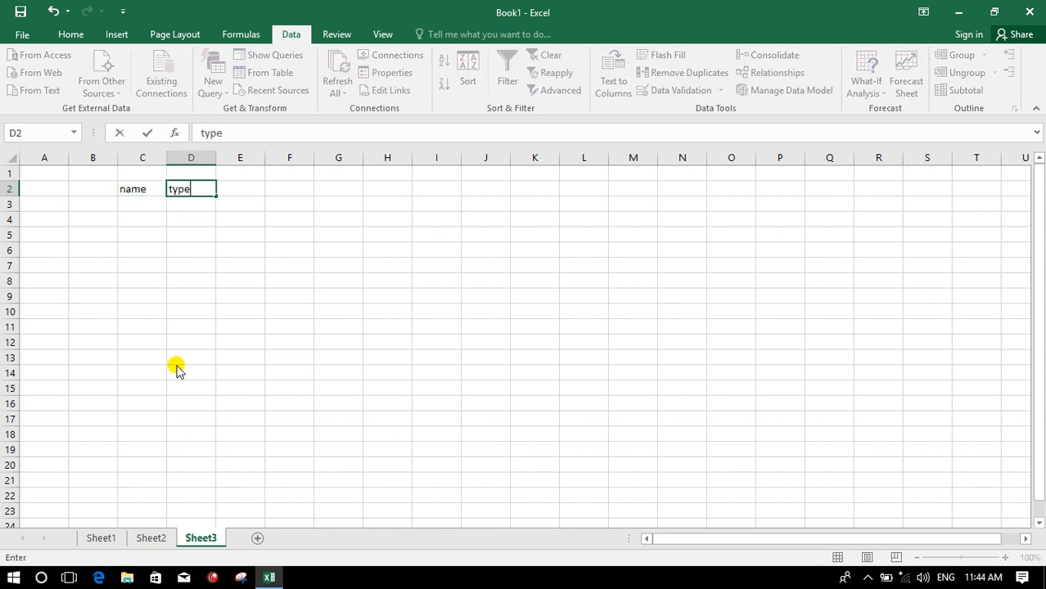
pyautogui.press('Tab')
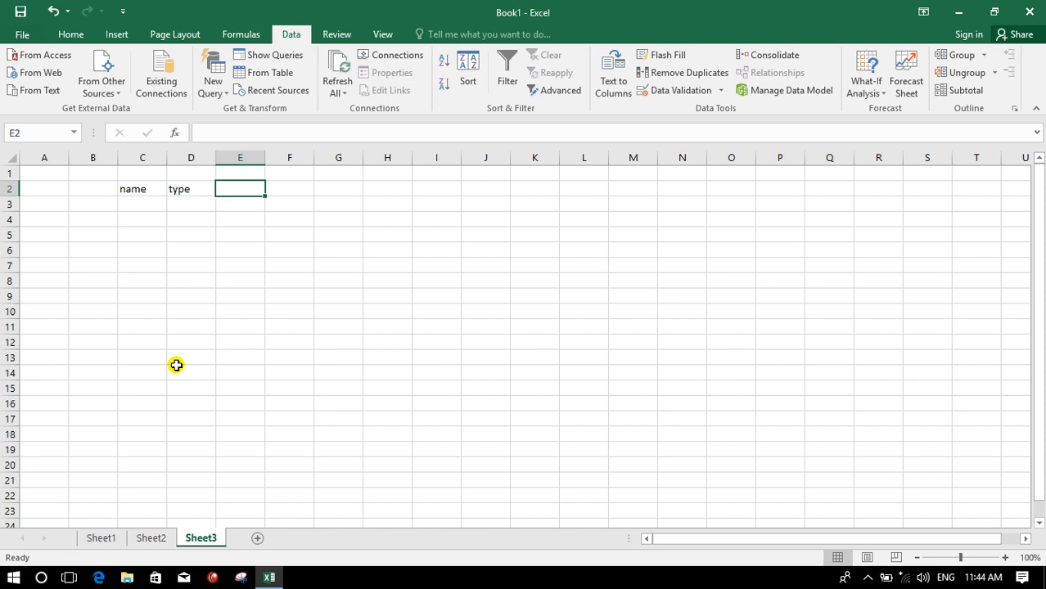
pyautogui.write('pr')
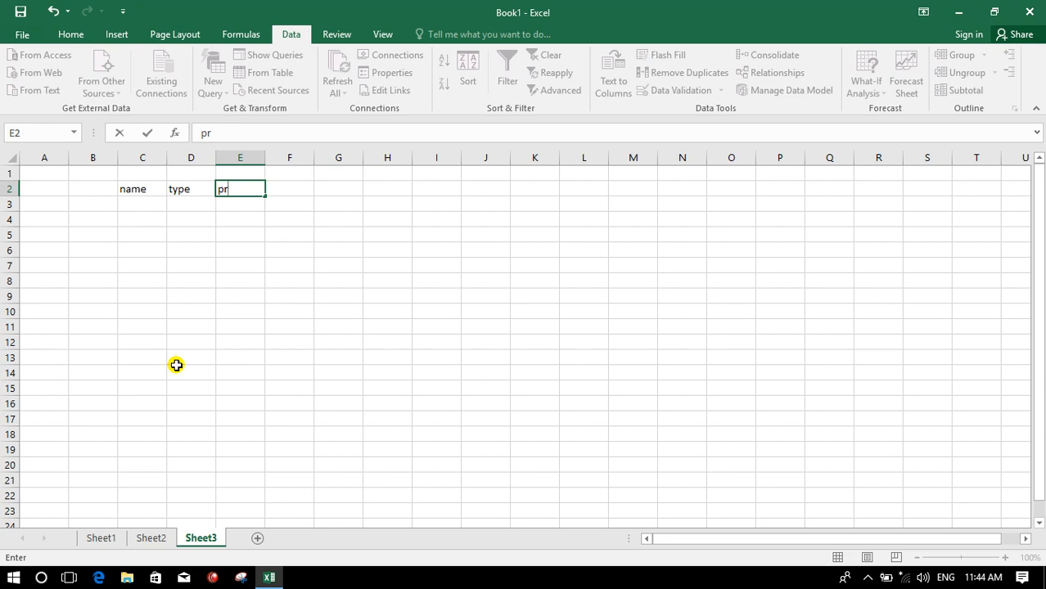
pyautogui.press('Return')
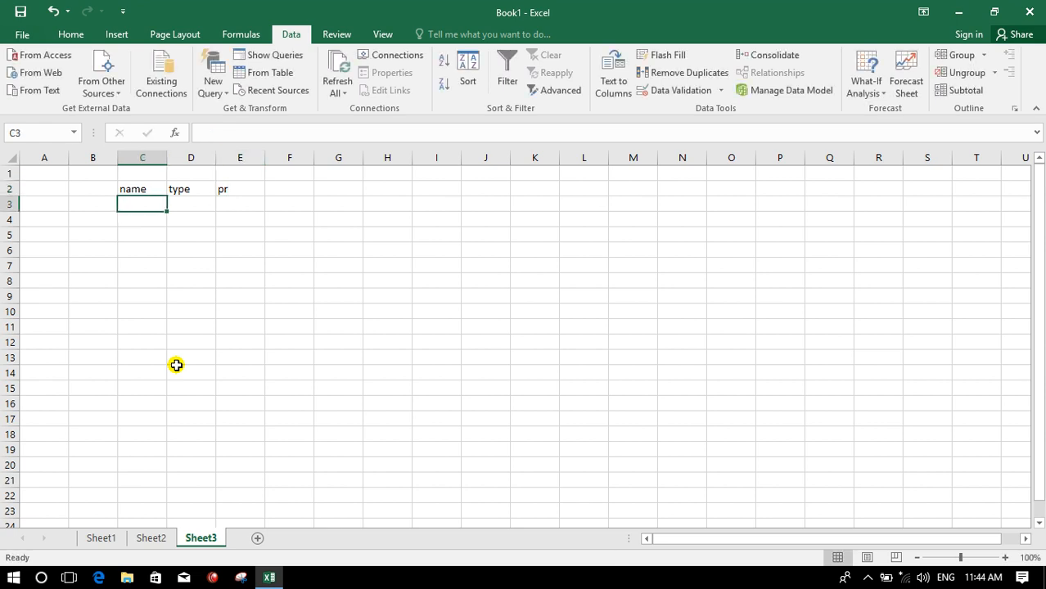
# - List the items mous, ram, rom, keyboard, cd and Dvd down C3:C8
pyautogui.write('mours')
pyautogui.press('BackSpace')
pyautogui.press('BackSpace')
pyautogui.write('s')
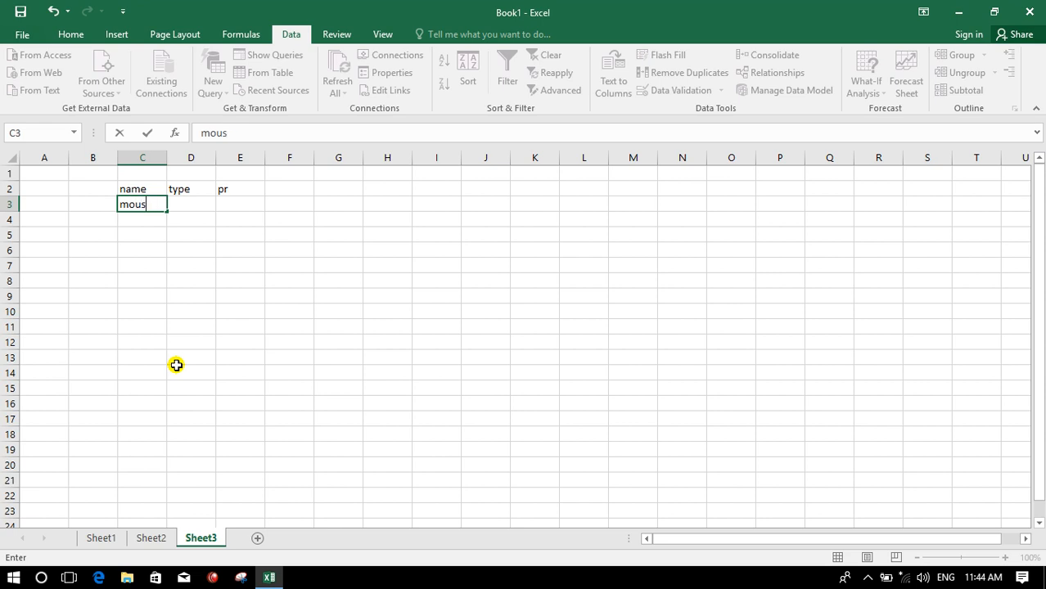
pyautogui.press('Return')
pyautogui.write('ram')
pyautogui.press('Return')
pyautogui.write('rom')
pyautogui.press('Return')
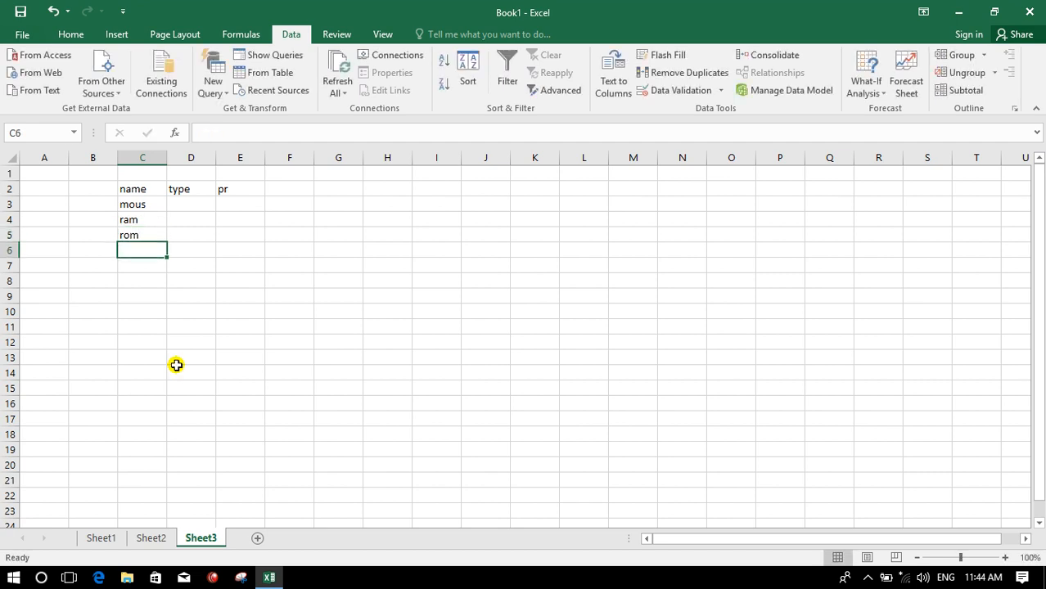
pyautogui.write('keyb')
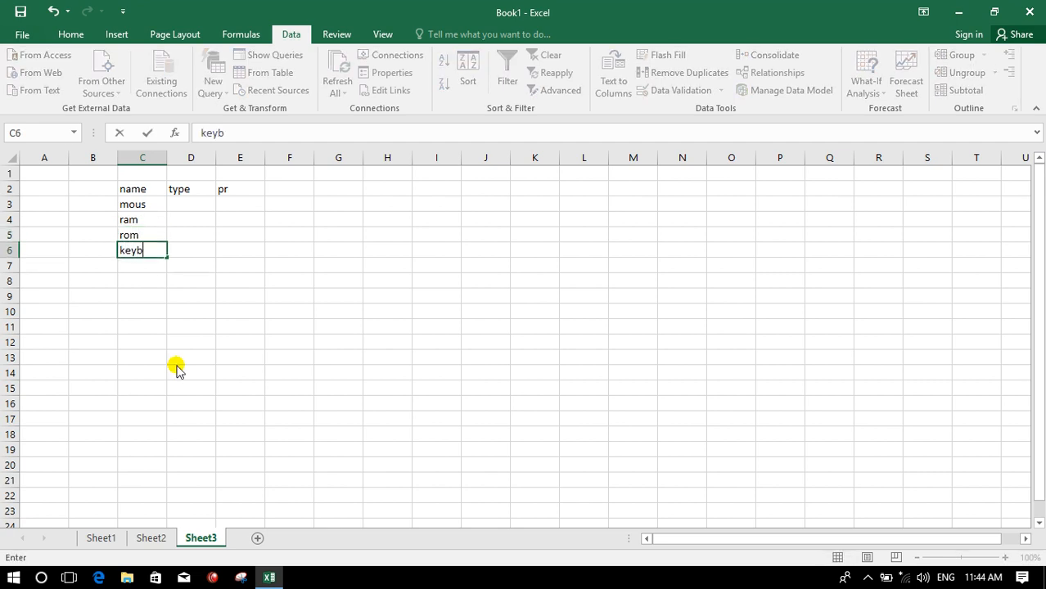
pyautogui.write('oard')
pyautogui.press('Return')
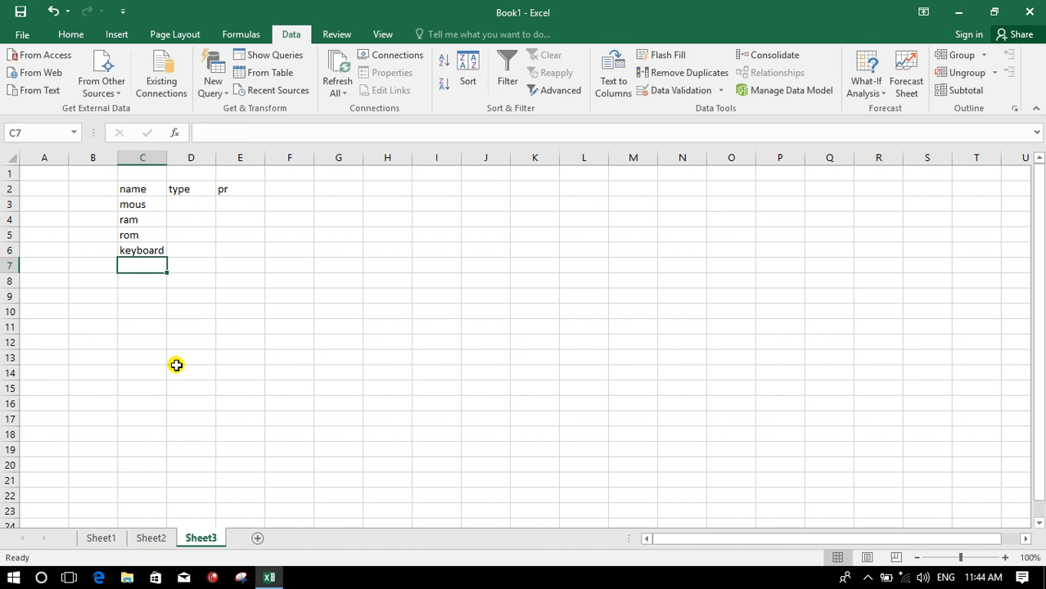
pyautogui.write('cd')
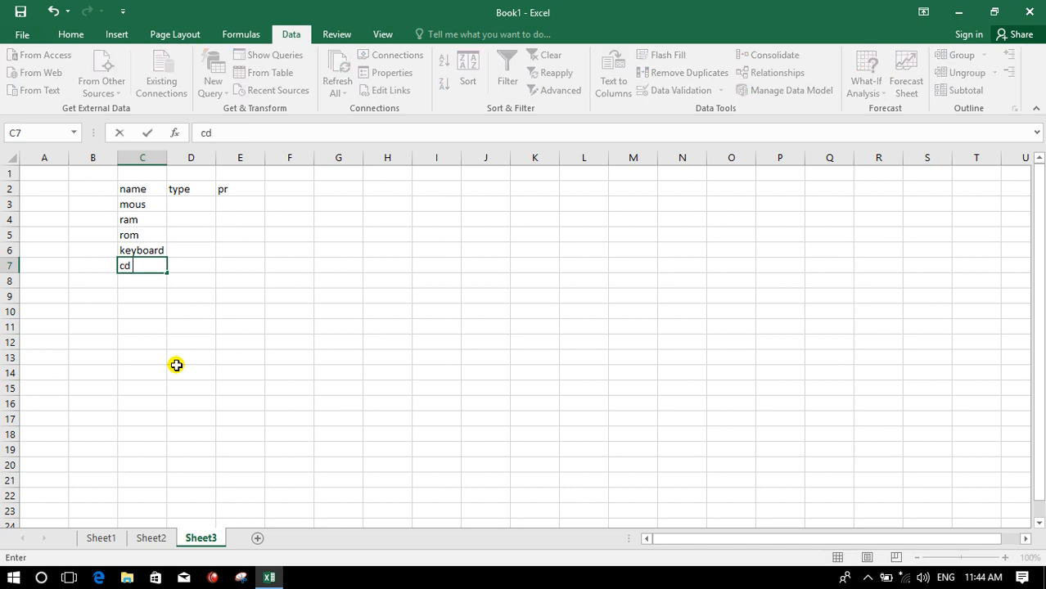
pyautogui.press('Return')
pyautogui.write('D')
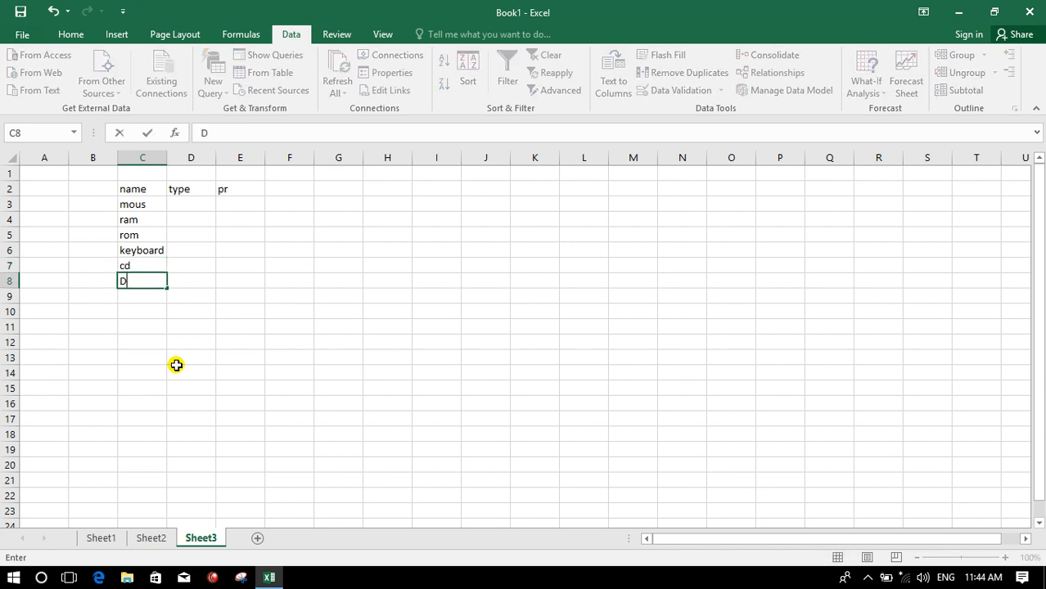
pyautogui.write('vd')
pyautogui.press('Return')
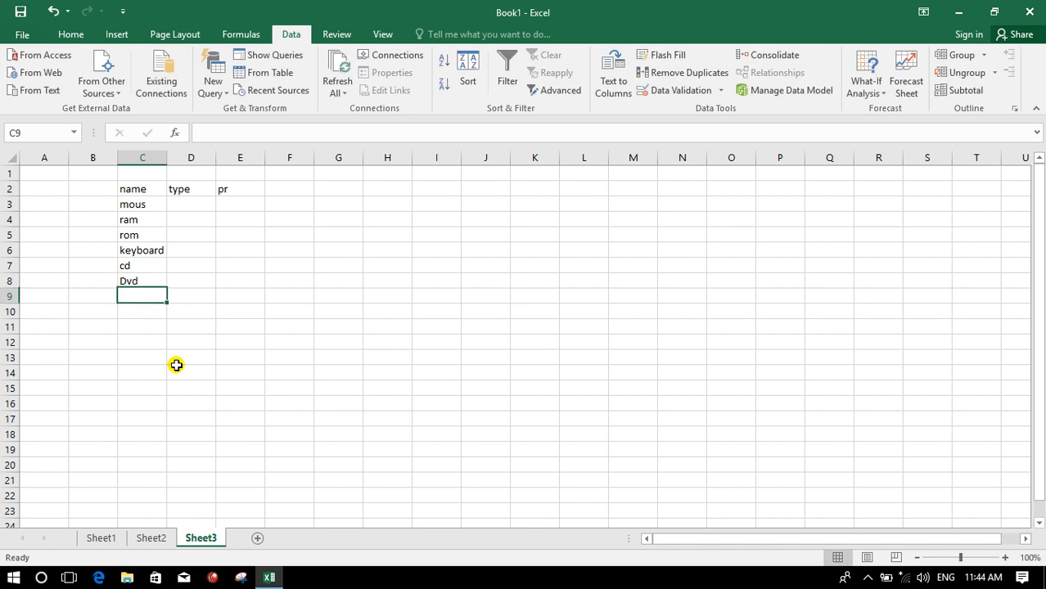
# - Enter 1 as the type in D3 and fill it down to D8
pyautogui.click(188, 206)
pyautogui.write('1')
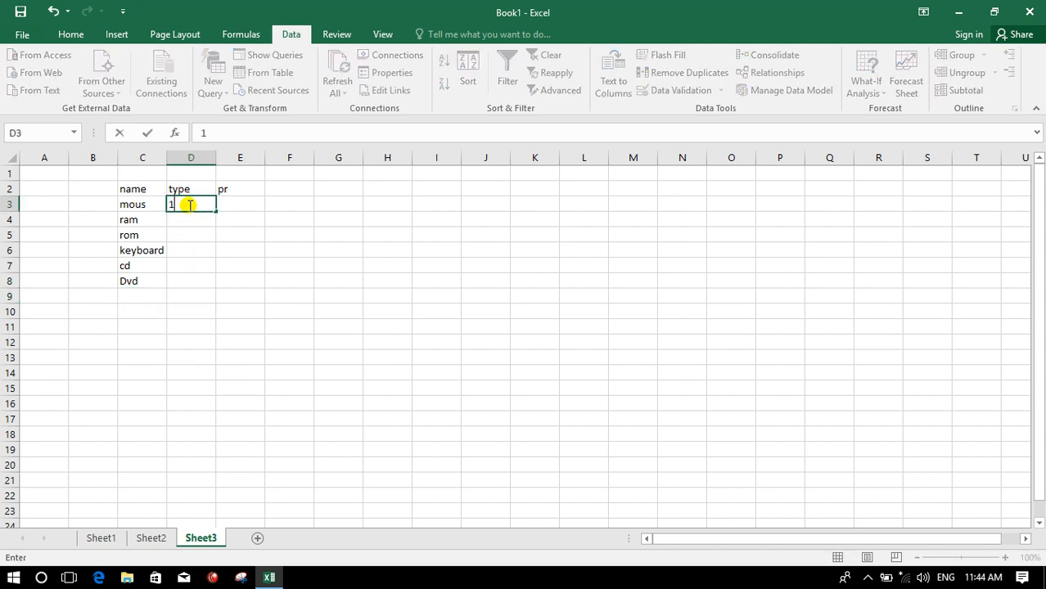
pyautogui.moveTo(217, 211); pyautogui.dragTo(207, 284)
pyautogui.click(277, 278)
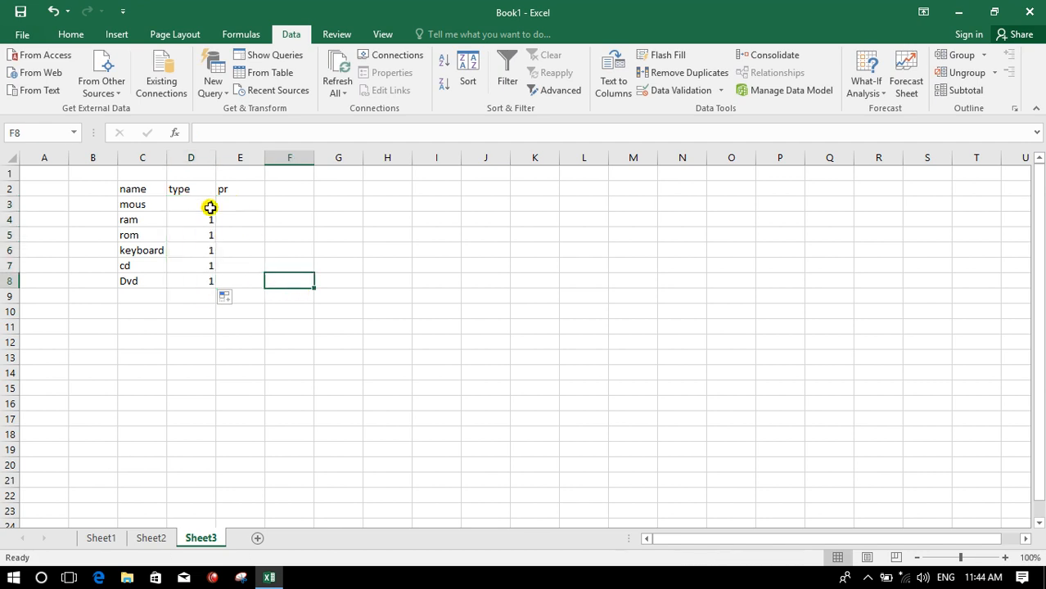
# - Add a scenario named Dell with C3:E8 as the changing cells
pyautogui.moveTo(131, 206); pyautogui.dragTo(246, 286)
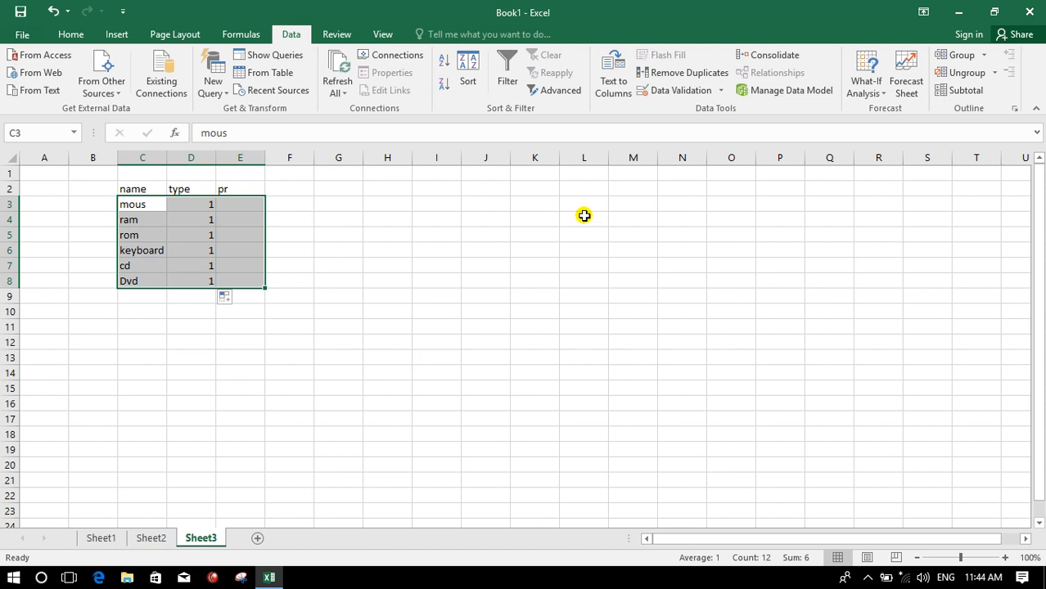
pyautogui.click(868, 95)
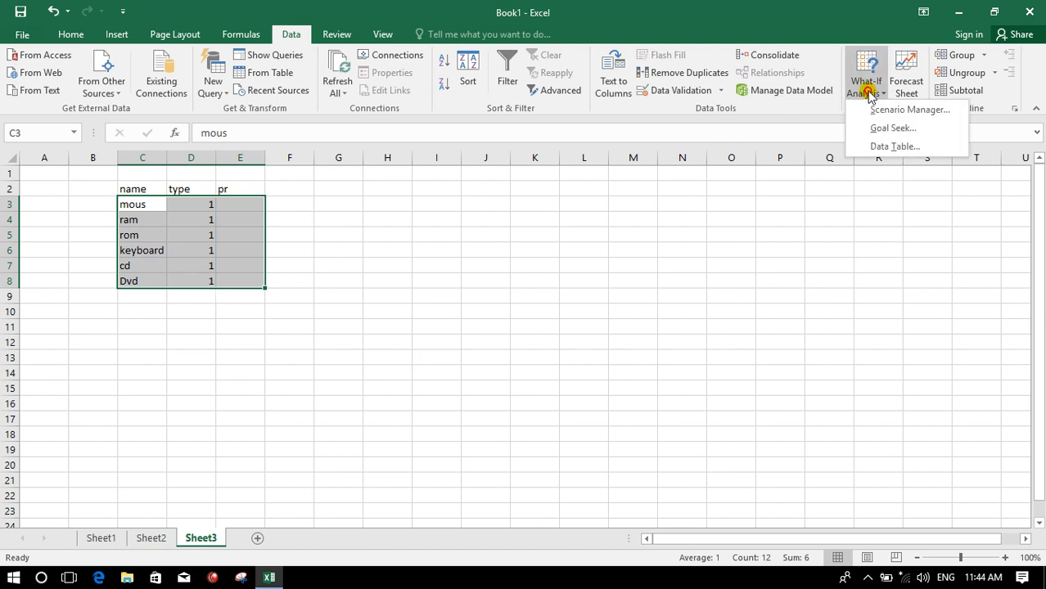
pyautogui.click(897, 114)
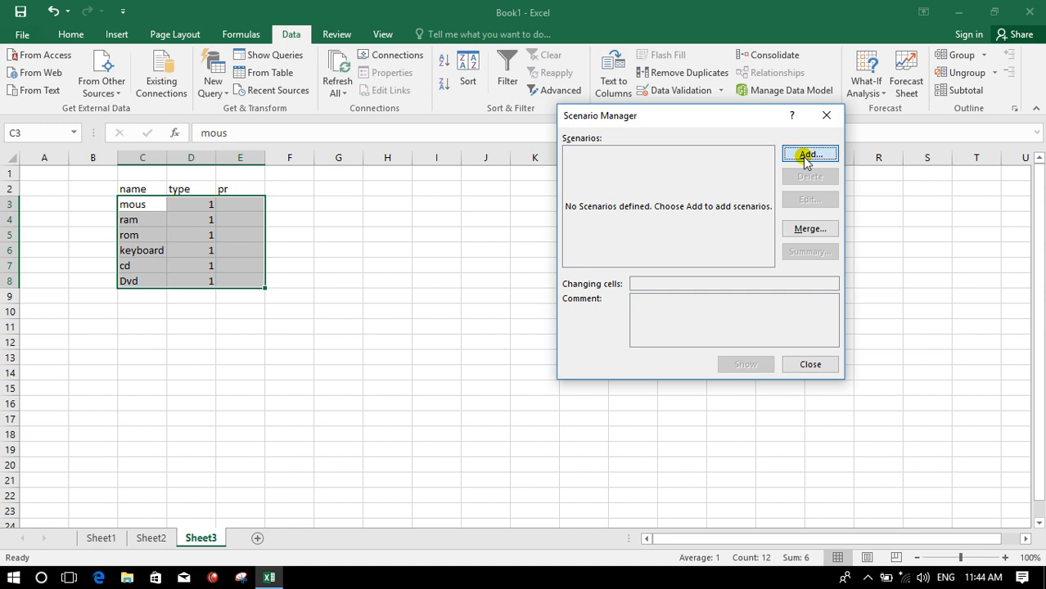
pyautogui.click(807, 155)
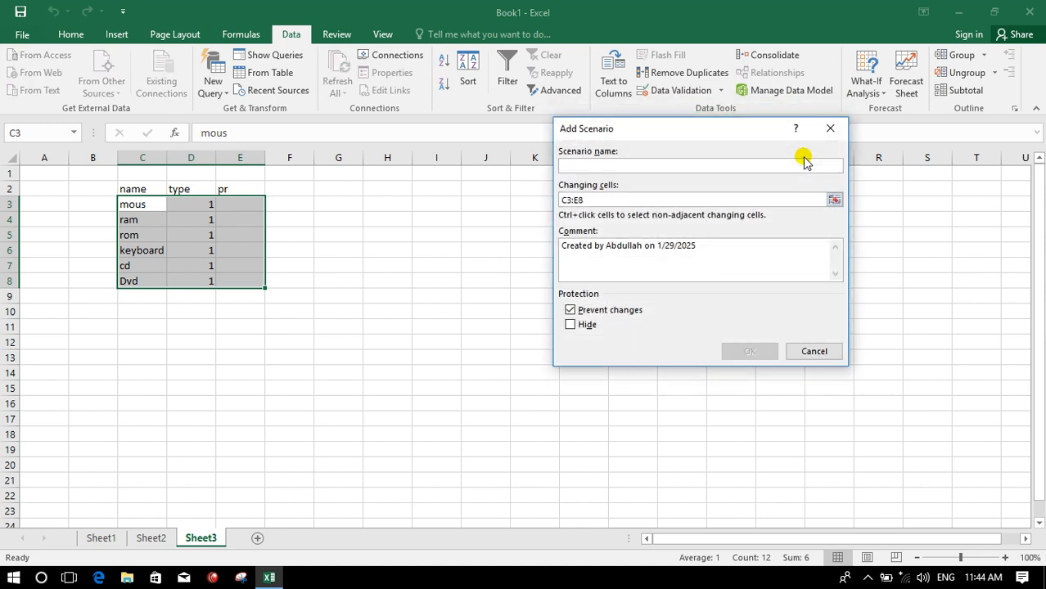
pyautogui.write('Dell')
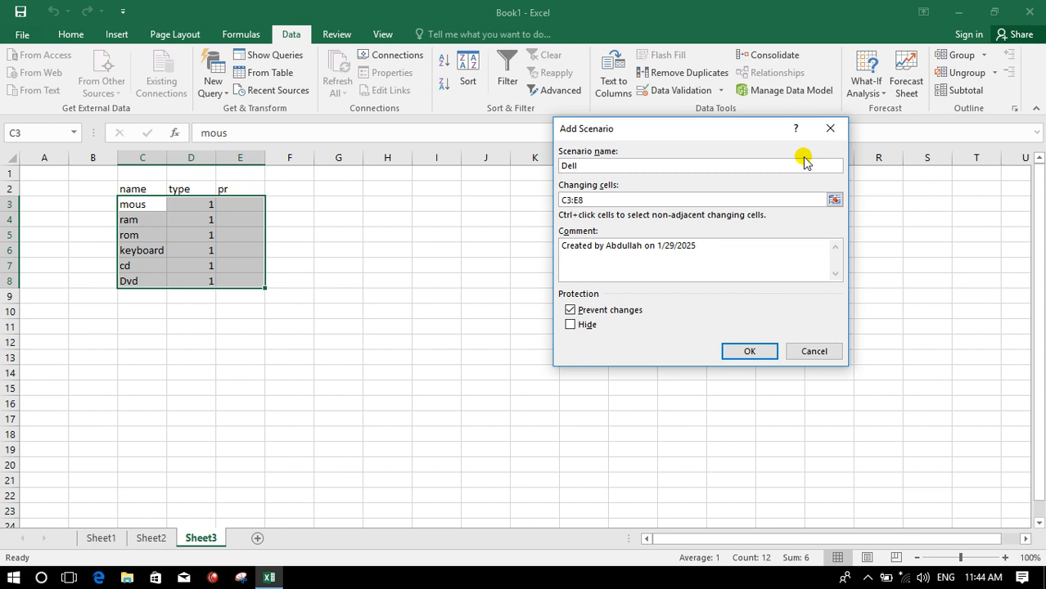
pyautogui.click(749, 352)
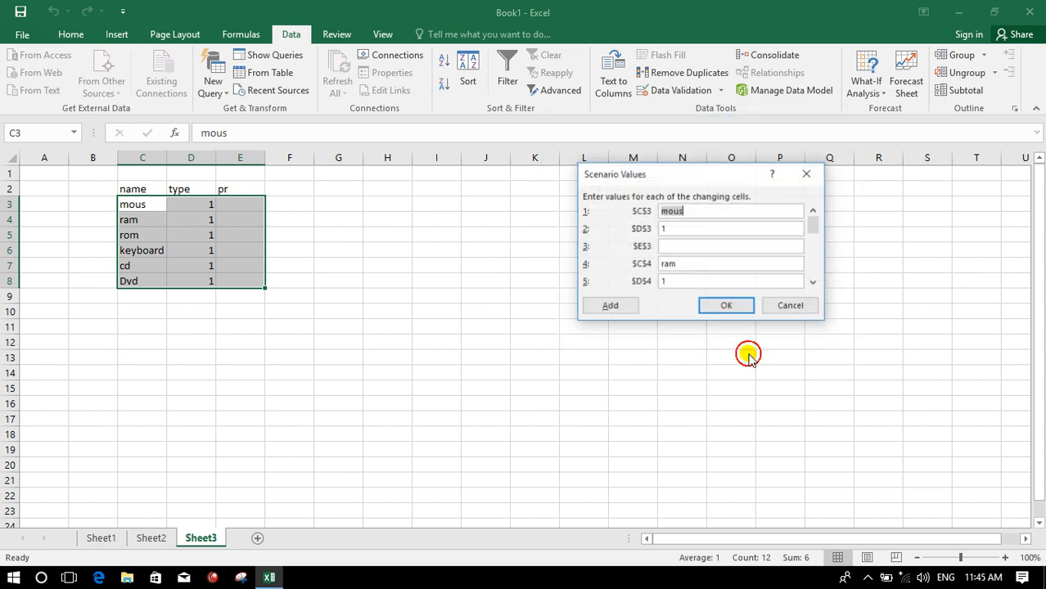
# - Enter the Dell scenario prices 200 for mous, 150 for ram, 120 for cd and 240 for Dvd, and confirm
pyautogui.click(679, 248)
pyautogui.write('200')
pyautogui.click(814, 283)
pyautogui.click(814, 282)
pyautogui.click(815, 282)
pyautogui.write('150')
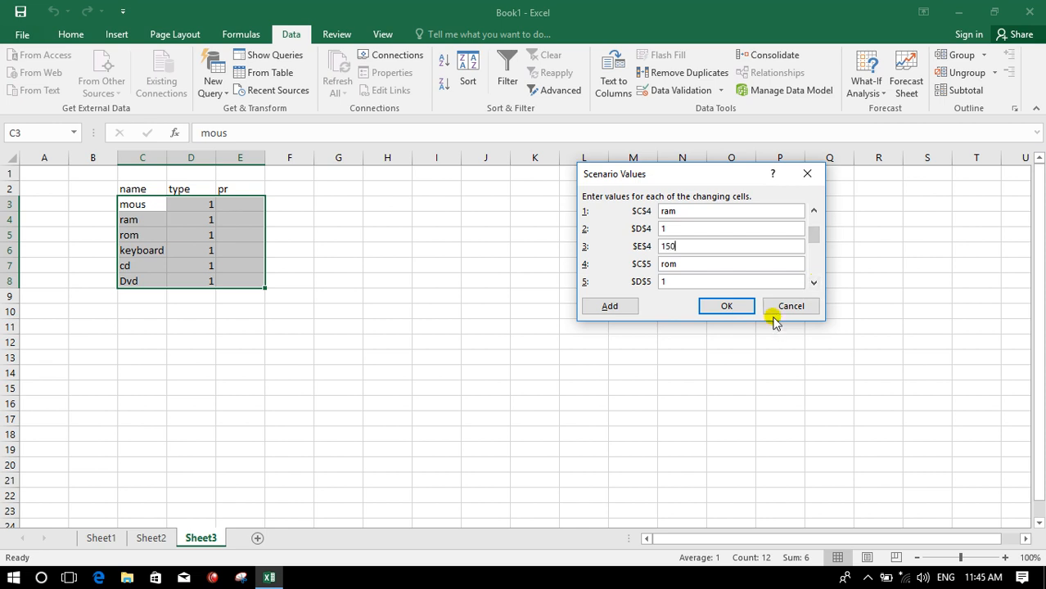
pyautogui.click(815, 282)
pyautogui.click(814, 282)
pyautogui.click(814, 283)
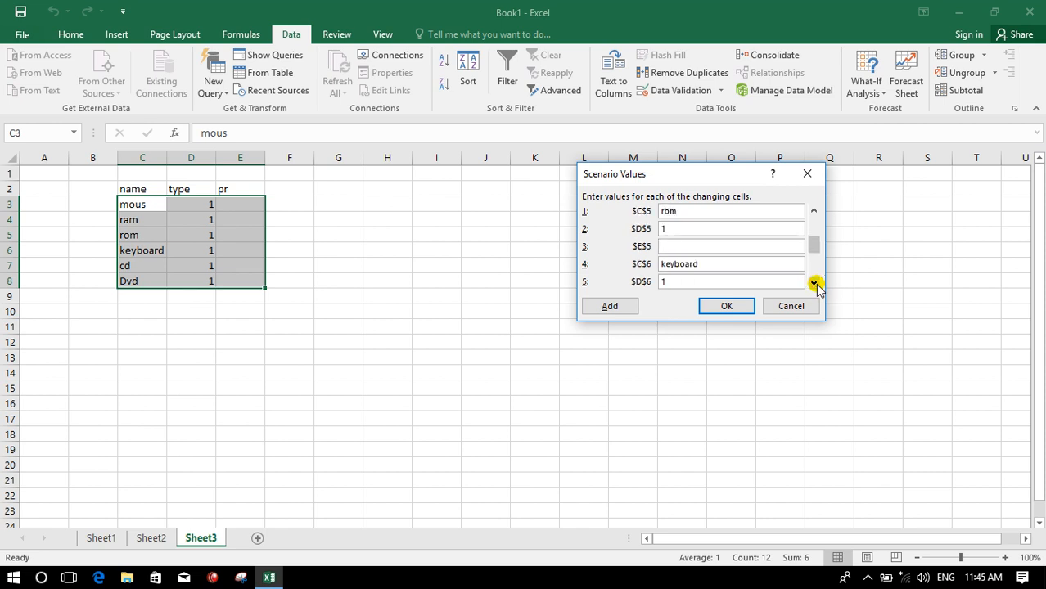
pyautogui.click(814, 283)
pyautogui.click(814, 282)
pyautogui.click(815, 283)
pyautogui.click(814, 283)
pyautogui.click(814, 283)
pyautogui.click(814, 283)
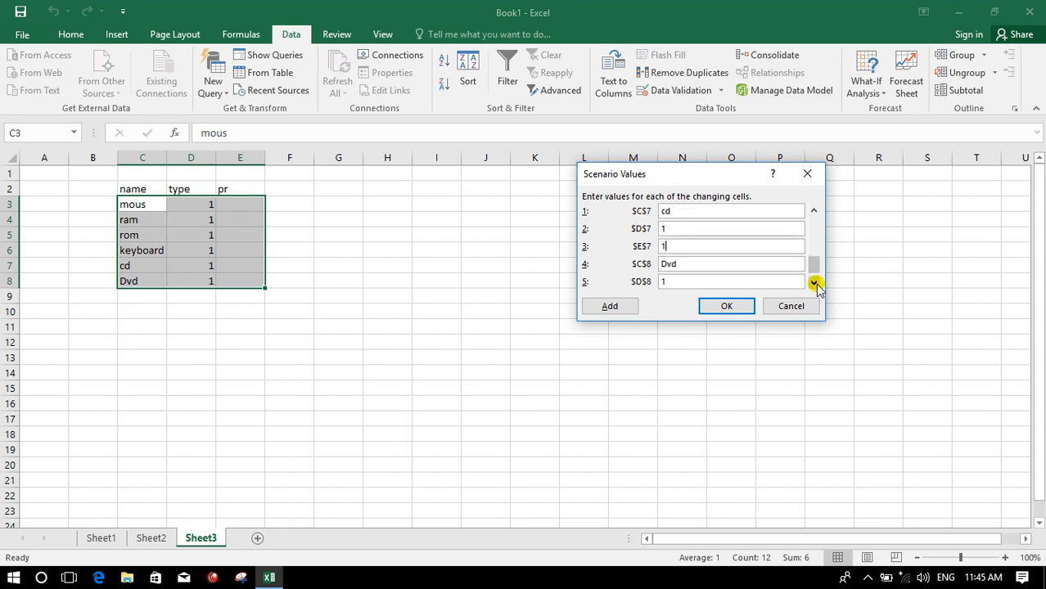
pyautogui.click(814, 283)
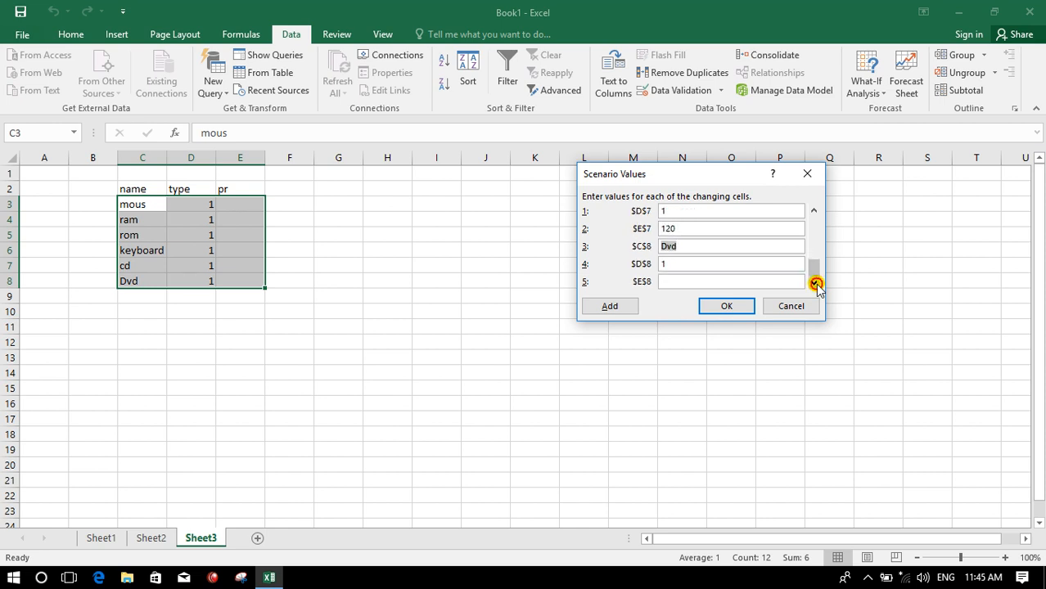
pyautogui.click(752, 285)
pyautogui.write('240')
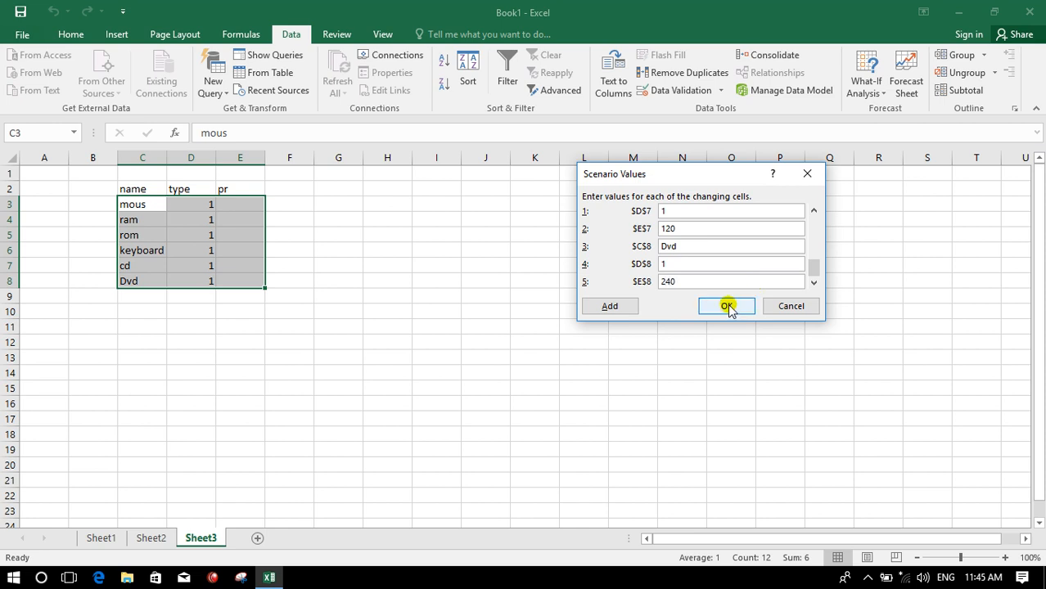
pyautogui.click(728, 306)
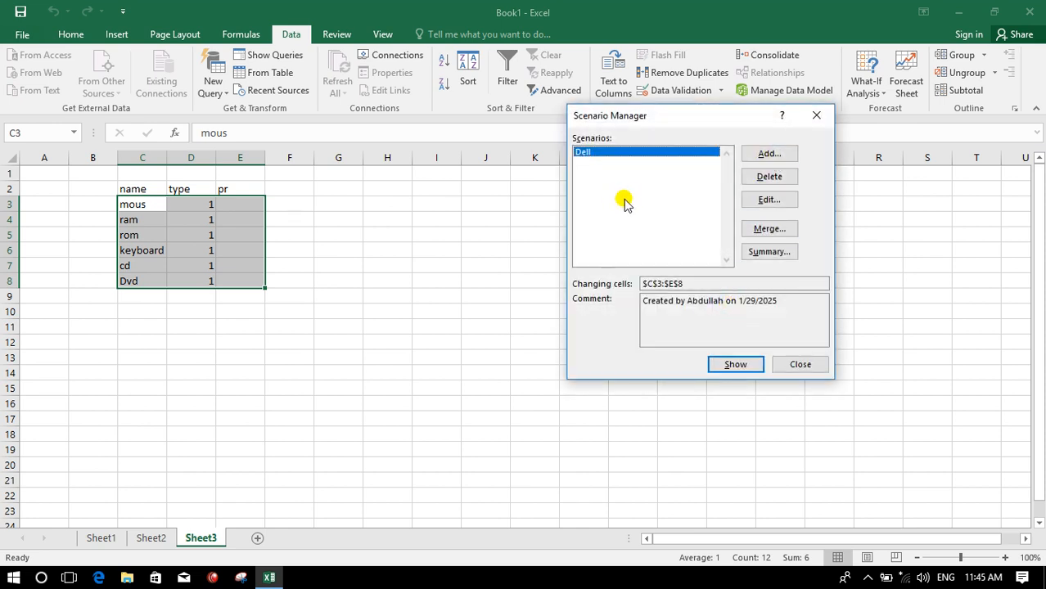
# - Add a second scenario named H over the same changing cells C3:E8
pyautogui.click(769, 156)
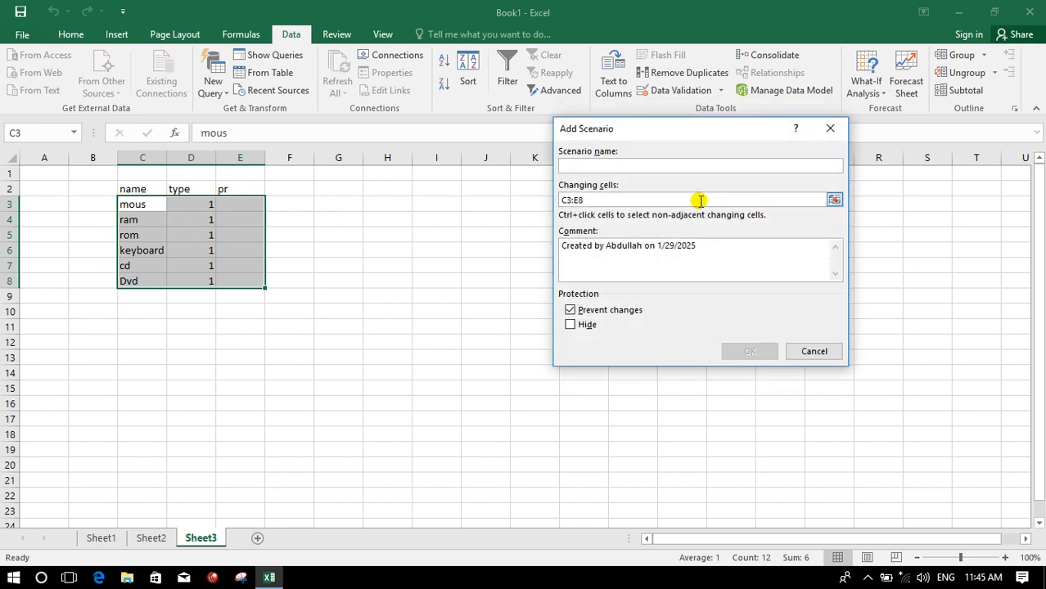
pyautogui.write('Hp')
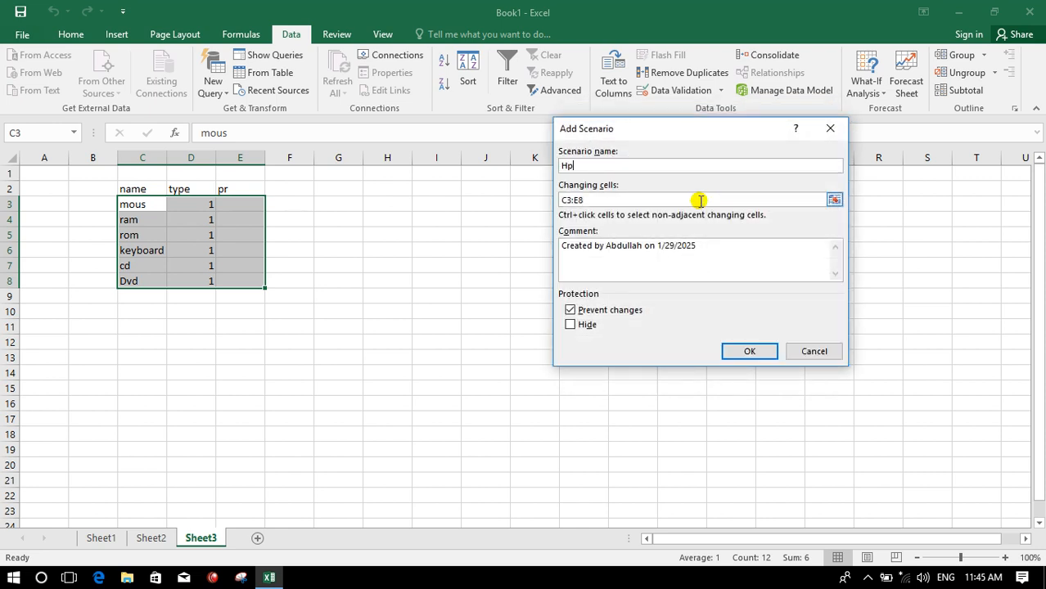
pyautogui.click(751, 352)
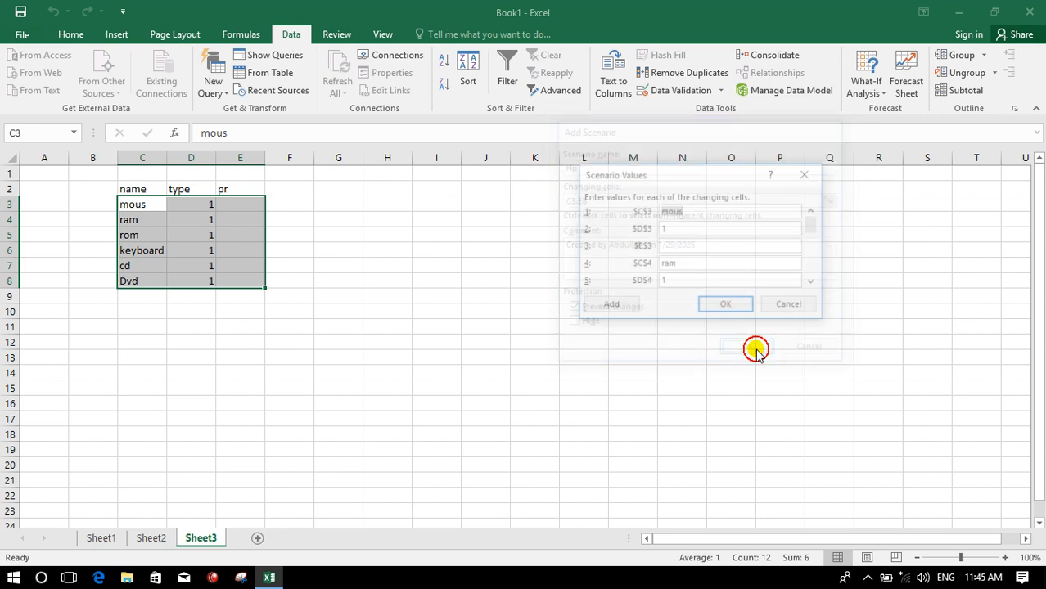
# - Enter the H scenario prices 300 for mous, 200 for ram, 210 for rom, 220 for keyboard, 310 for cd and 100 for Dvd, and confirm
pyautogui.click(702, 249)
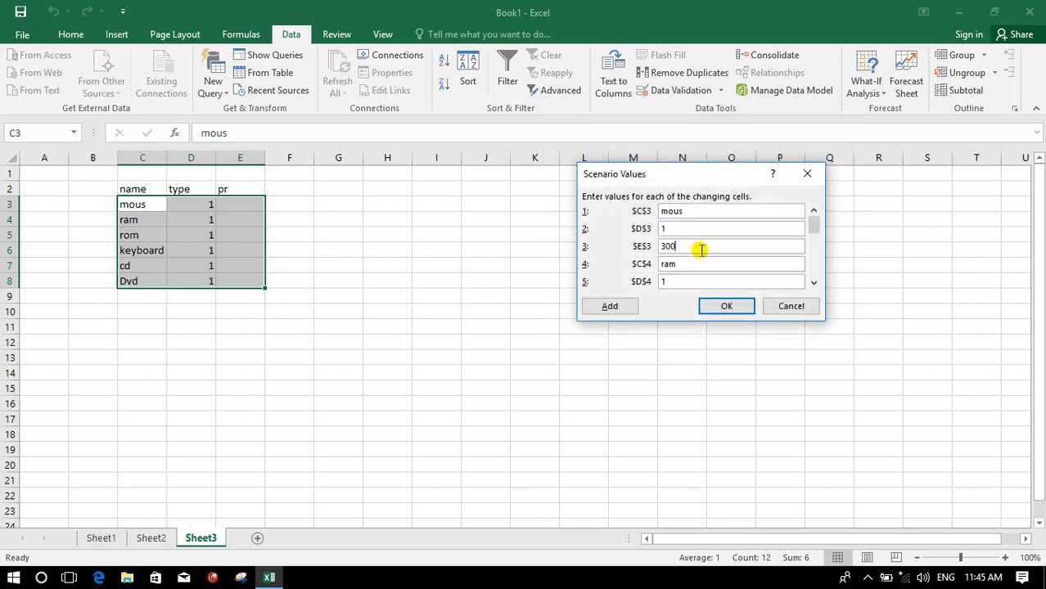
pyautogui.click(814, 282)
pyautogui.click(814, 283)
pyautogui.click(814, 283)
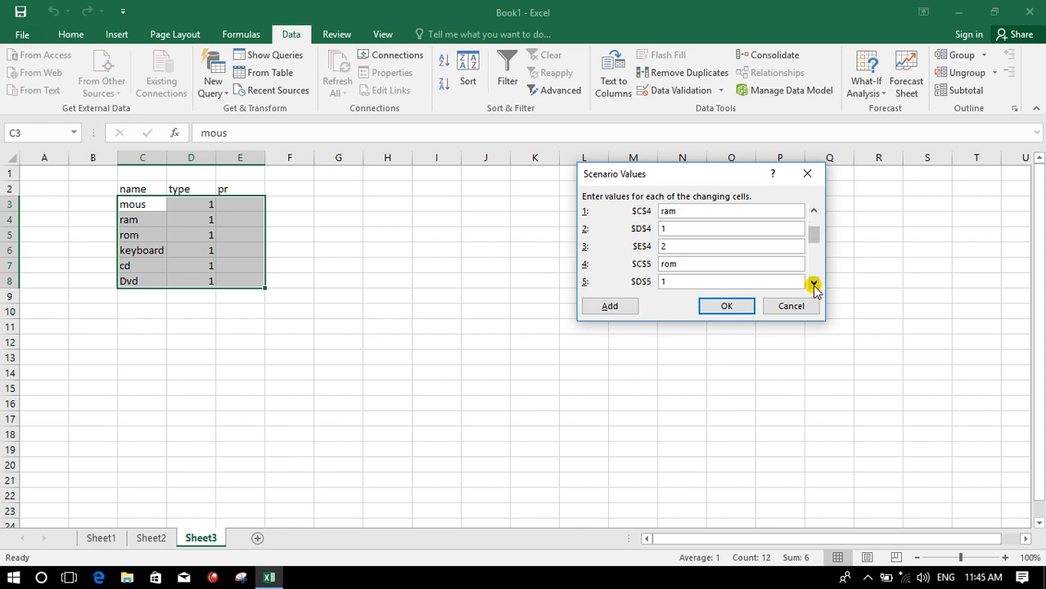
pyautogui.click(813, 282)
pyautogui.click(813, 282)
pyautogui.click(813, 282)
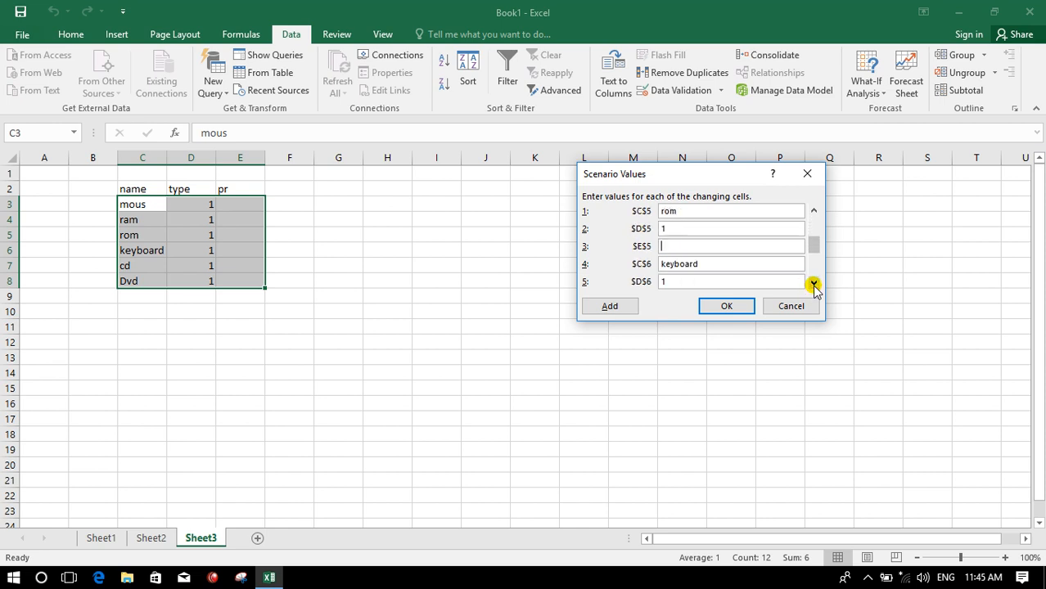
pyautogui.click(813, 282)
pyautogui.click(814, 282)
pyautogui.click(814, 282)
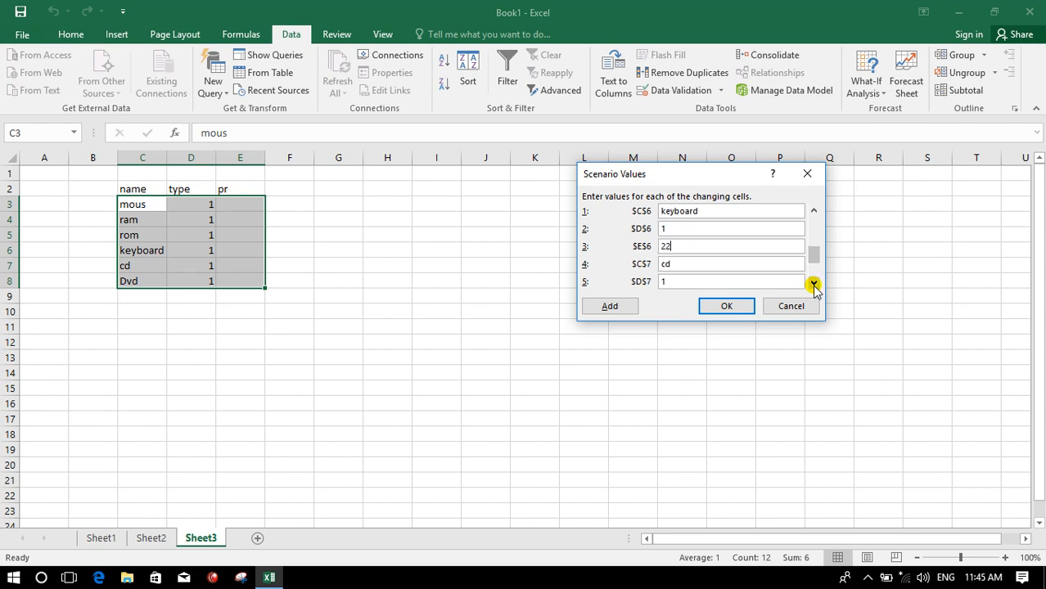
pyautogui.click(813, 283)
pyautogui.click(813, 282)
pyautogui.click(813, 282)
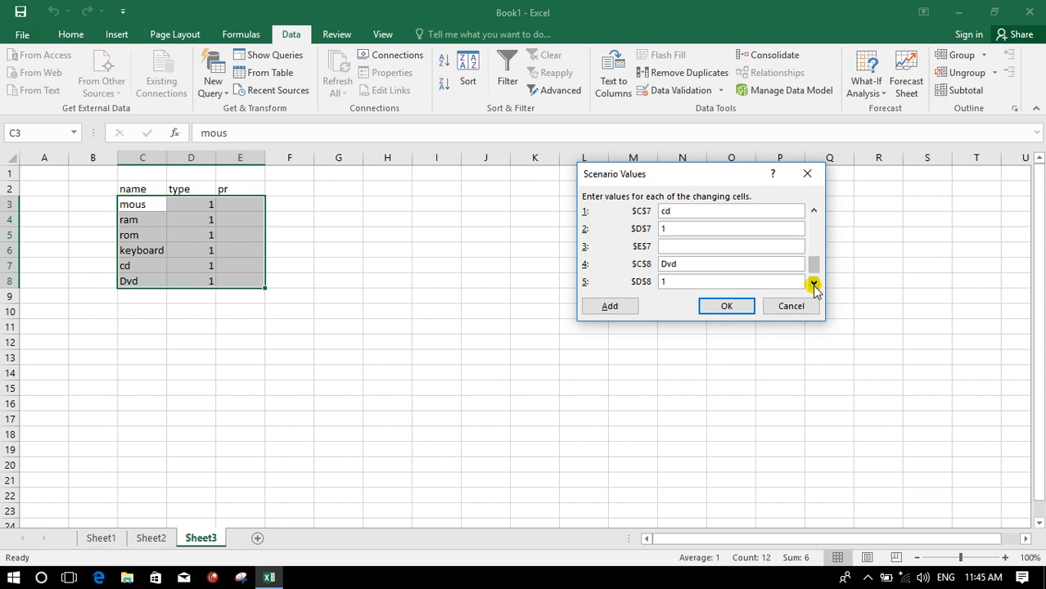
pyautogui.click(814, 282)
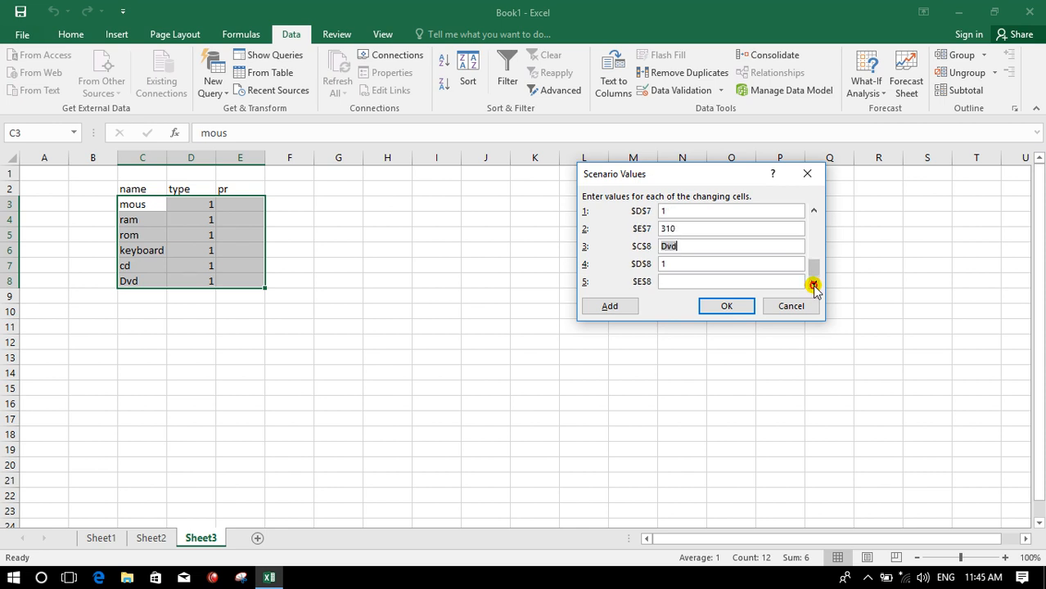
pyautogui.click(743, 281)
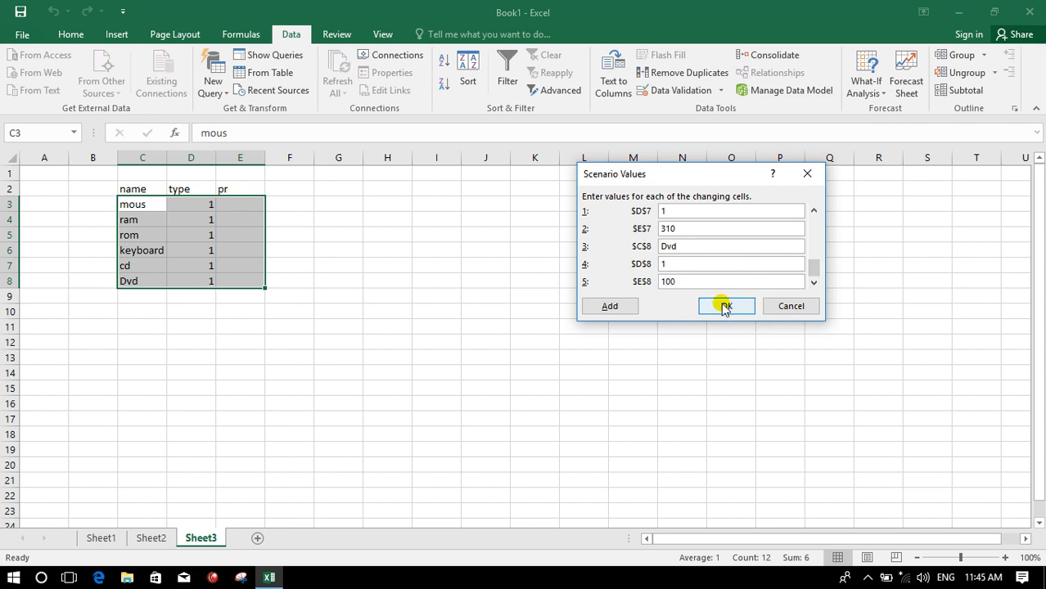
pyautogui.click(725, 305)
# - Add a third scenario named Toshiba over the same changing cells C3:E8
pyautogui.click(769, 154)
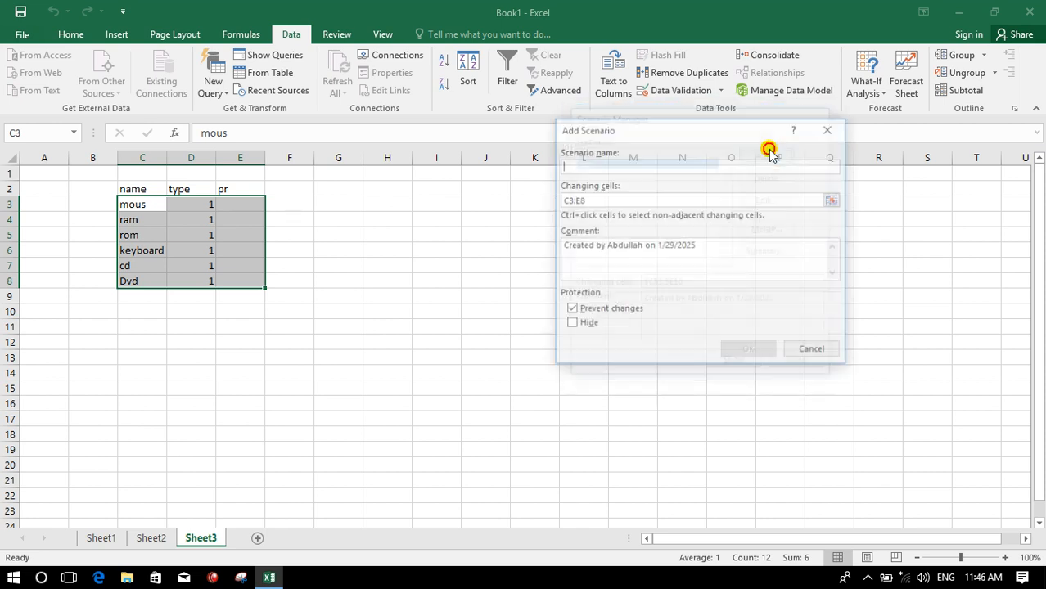
pyautogui.write('Toshiba')
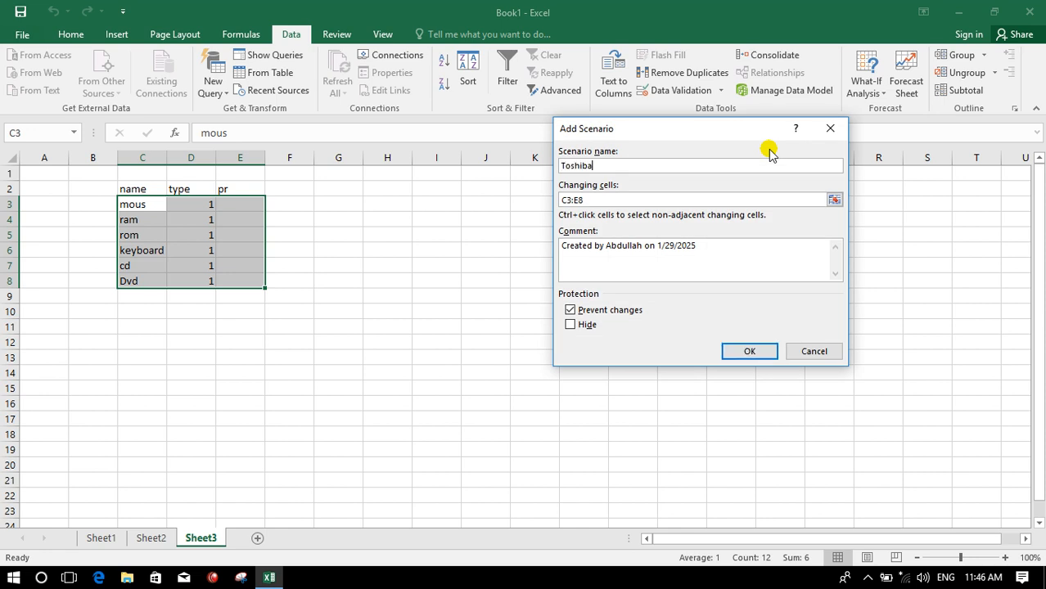
pyautogui.click(745, 352)
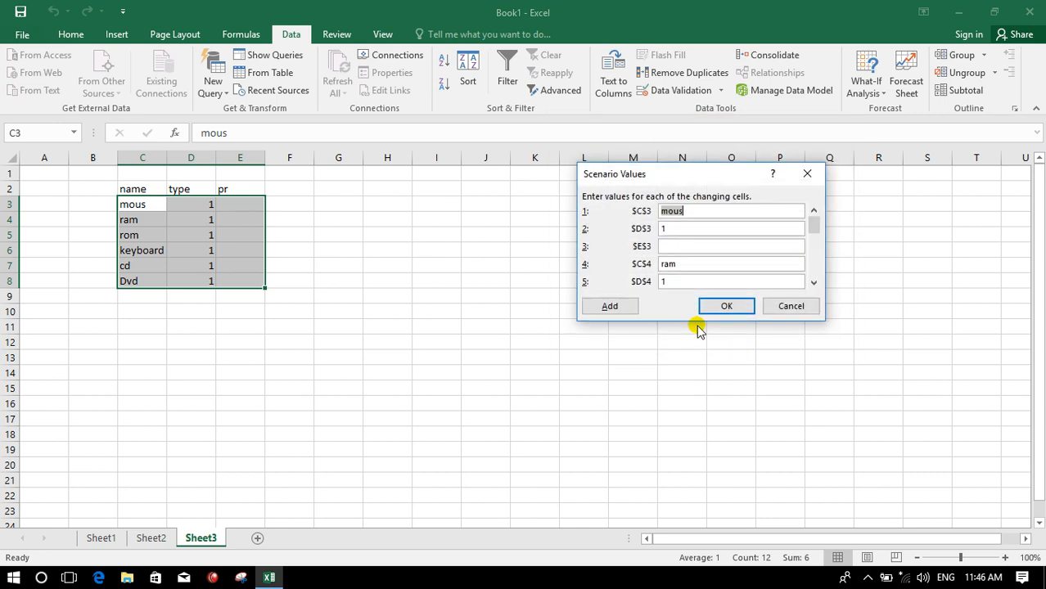
# - Enter the Toshiba prices 150 for mous, 120 for ram, 125 for rom, 150 for keyboard, 210 for cd and 260 for Dvd, confirm, and close the manager
pyautogui.click(691, 247)
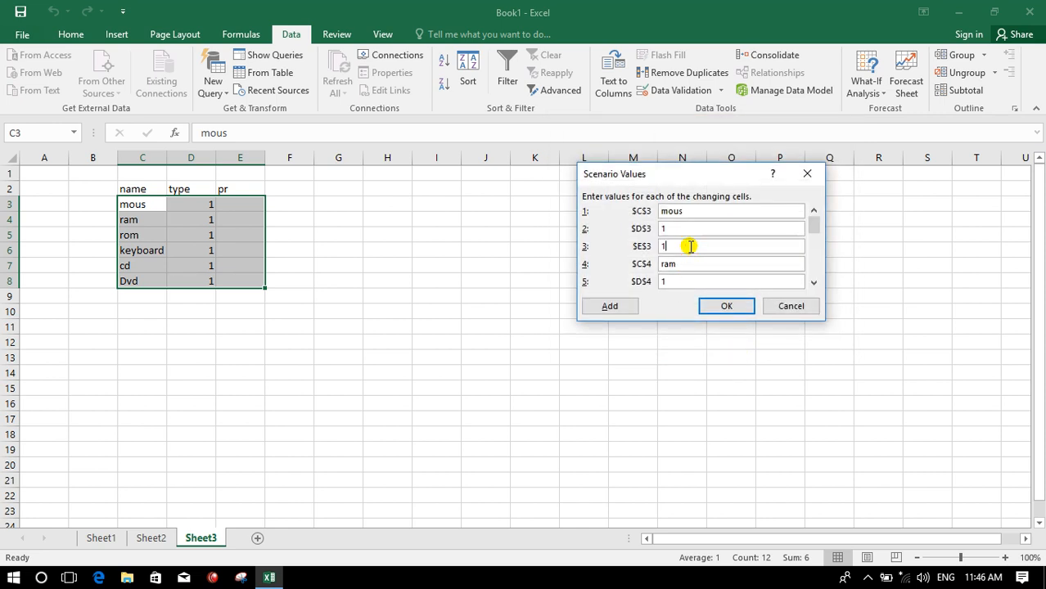
pyautogui.write('150')
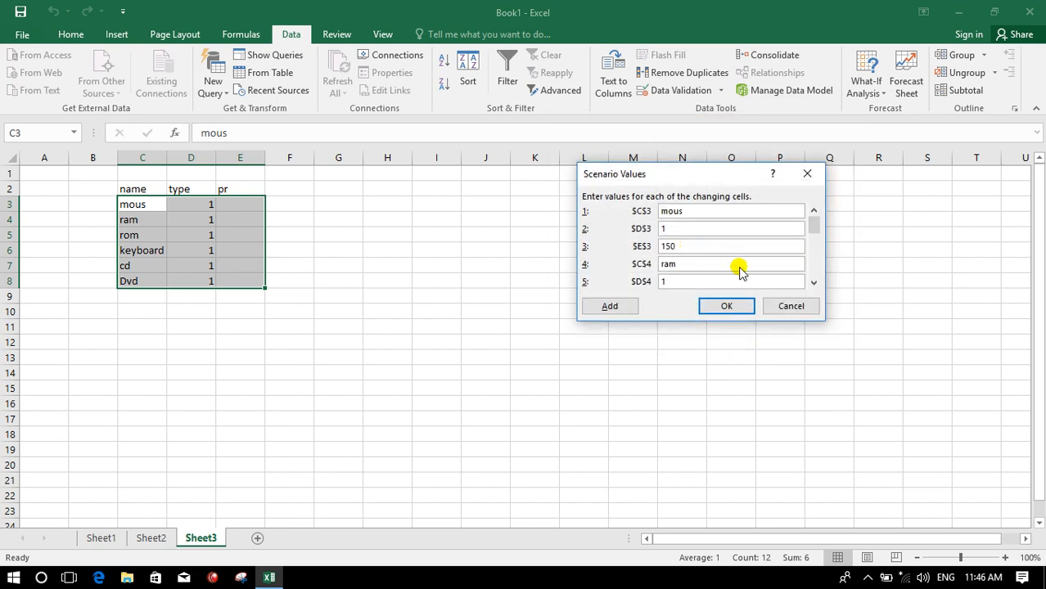
pyautogui.click(815, 283)
pyautogui.click(815, 283)
pyautogui.click(815, 282)
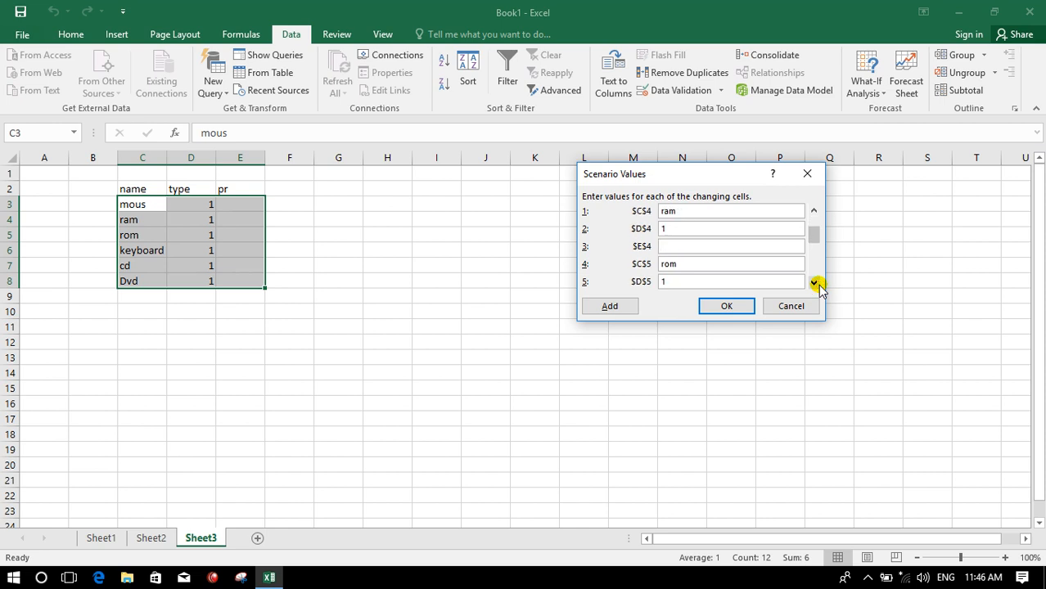
pyautogui.click(815, 283)
pyautogui.click(815, 282)
pyautogui.click(815, 282)
pyautogui.write('12')
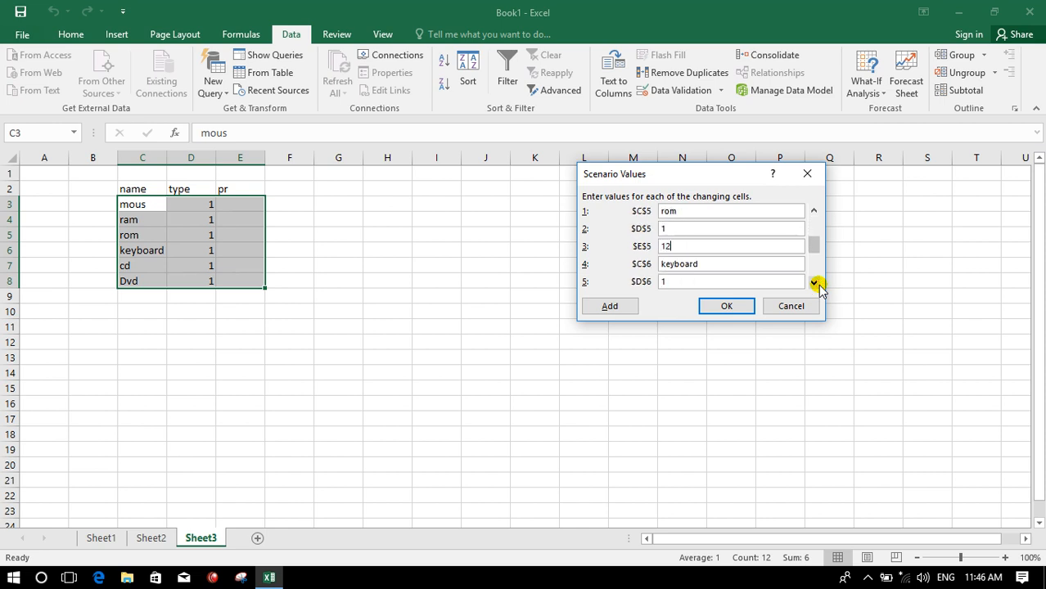
pyautogui.write('5')
pyautogui.click(815, 282)
pyautogui.click(815, 282)
pyautogui.click(815, 283)
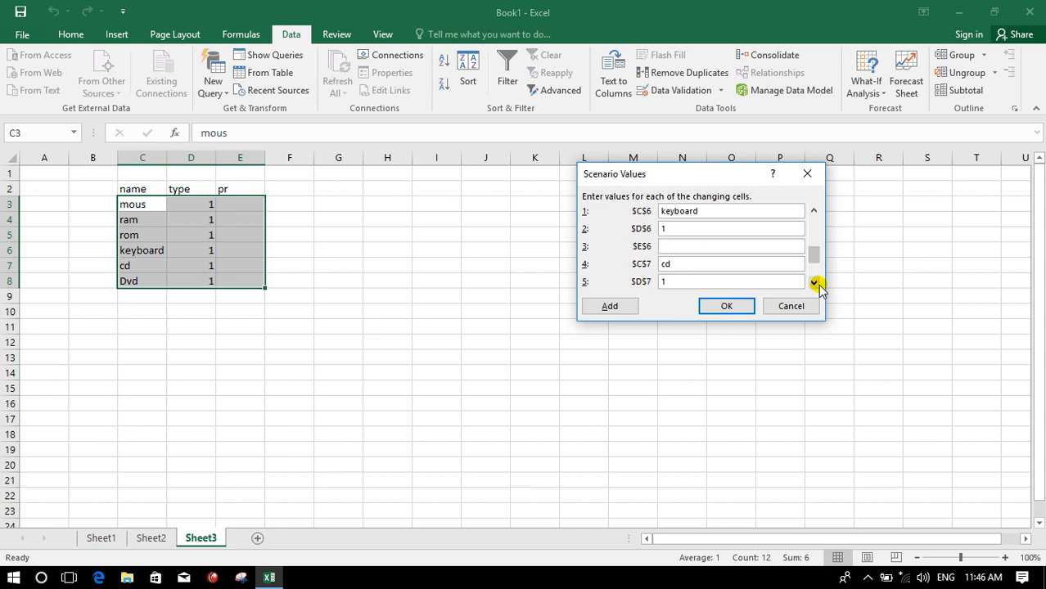
pyautogui.write('150')
pyautogui.click(815, 283)
pyautogui.click(815, 282)
pyautogui.click(815, 282)
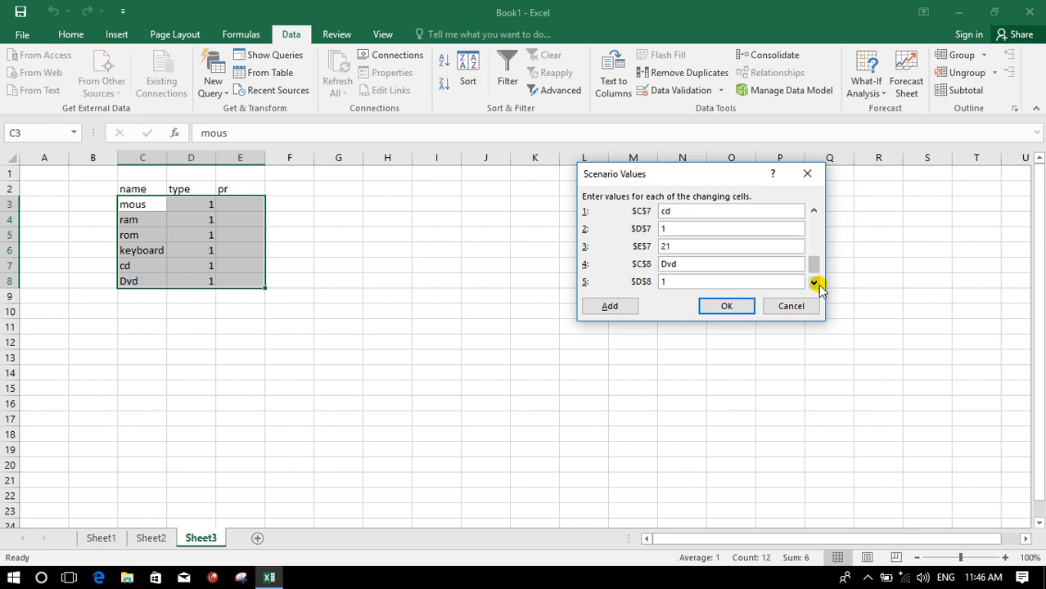
pyautogui.click(815, 283)
pyautogui.click(745, 282)
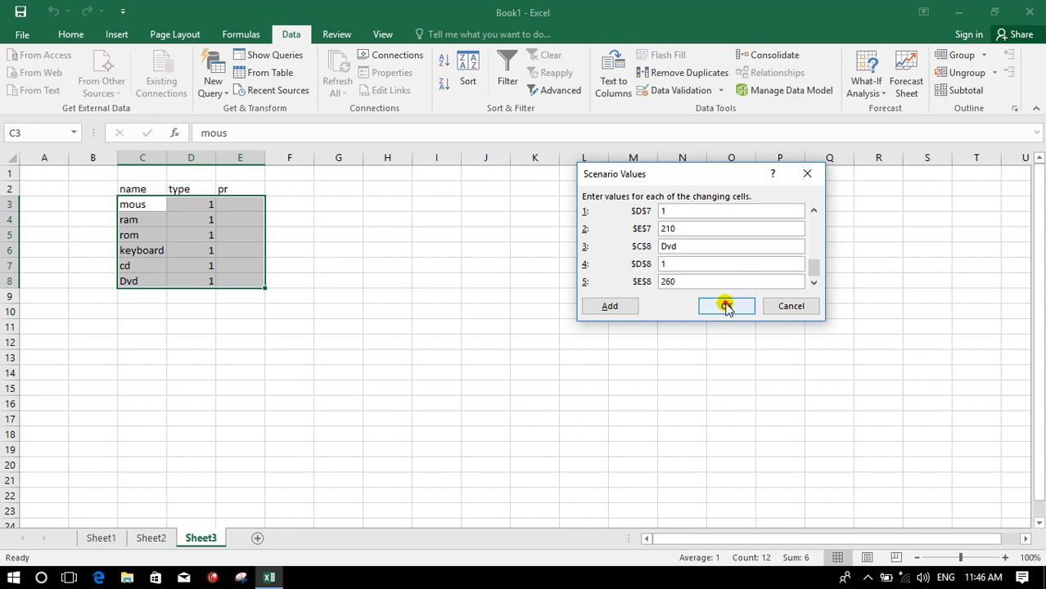
pyautogui.click(725, 305)
pyautogui.click(796, 366)
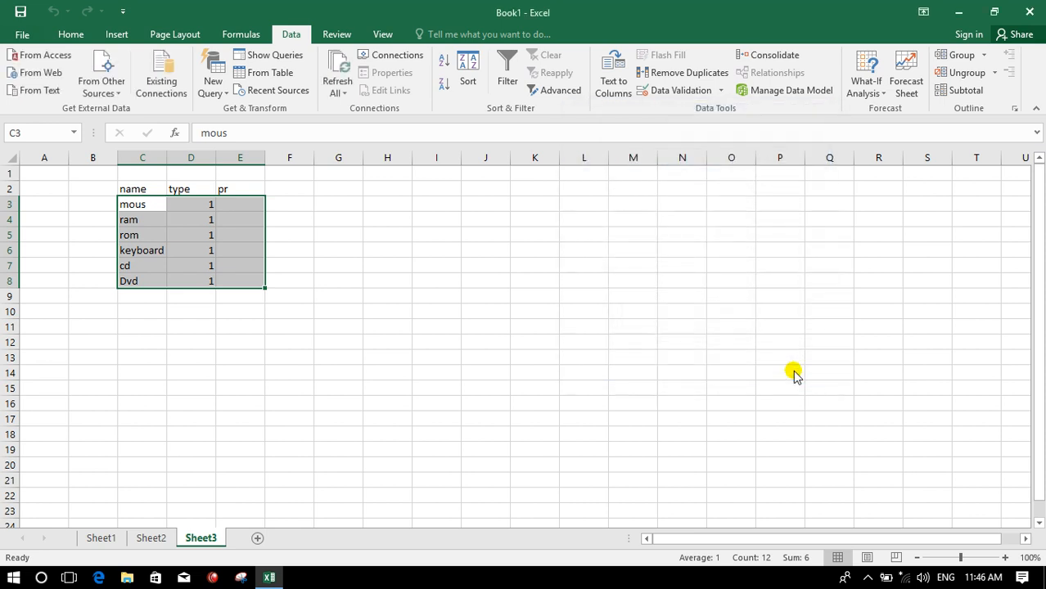
# - Reopen the Scenario Manager and show the Dell scenario's prices on the sheet
pyautogui.click(450, 344)
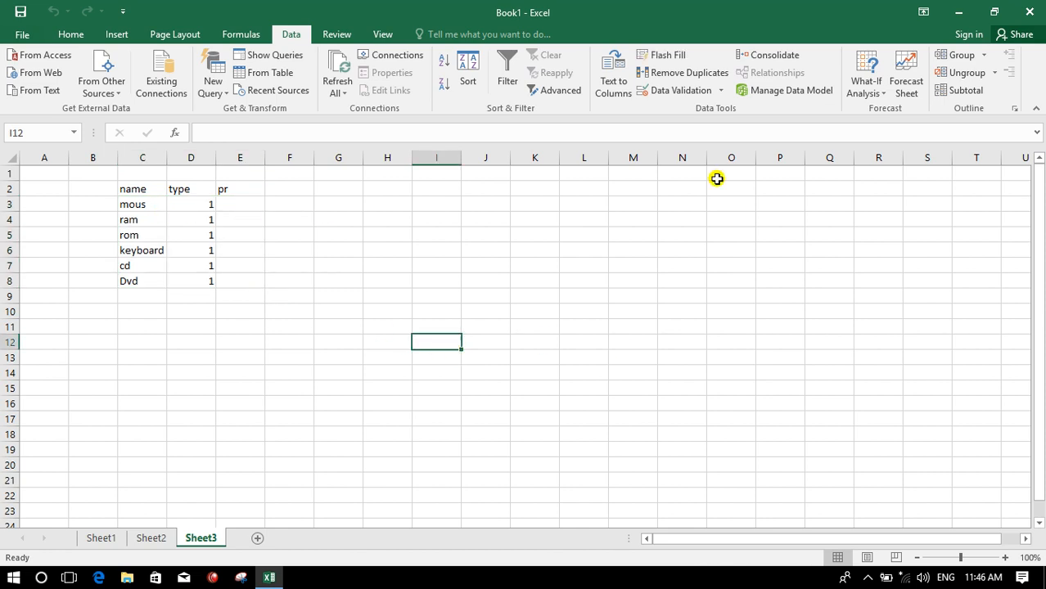
pyautogui.click(872, 92)
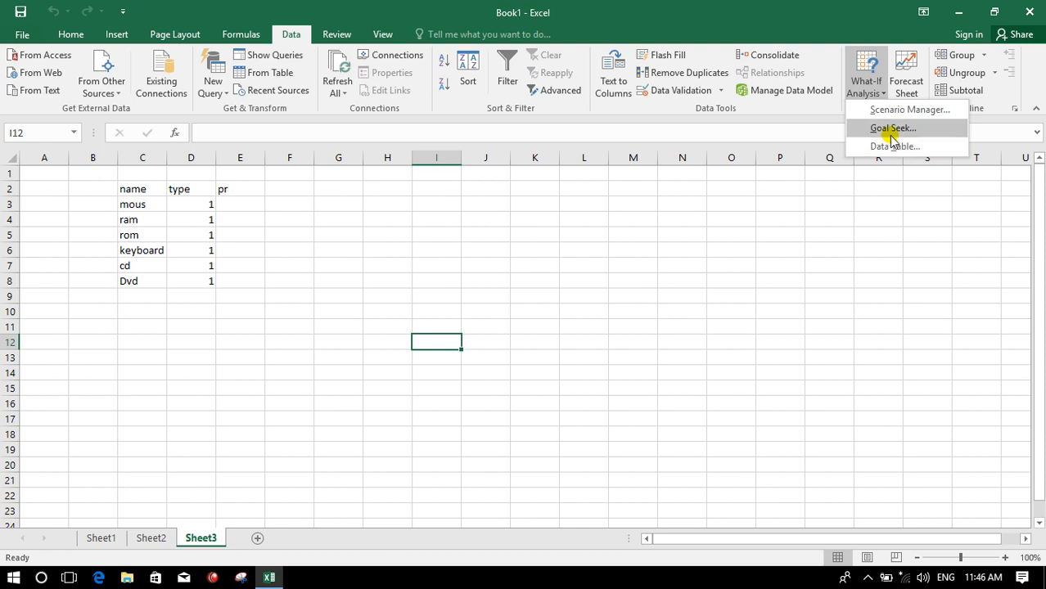
pyautogui.click(884, 111)
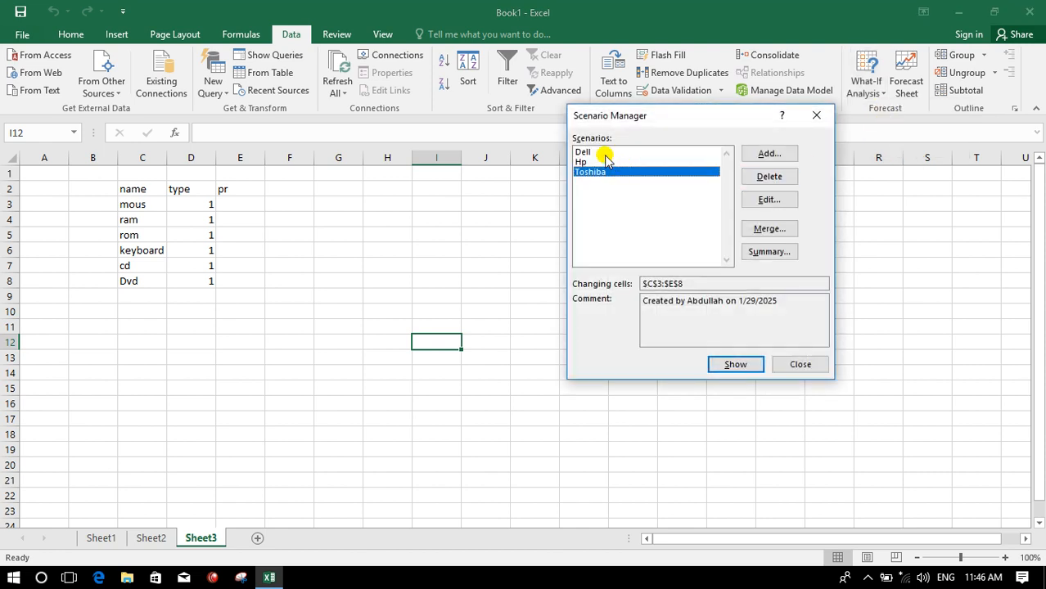
pyautogui.click(606, 155)
pyautogui.click(732, 365)
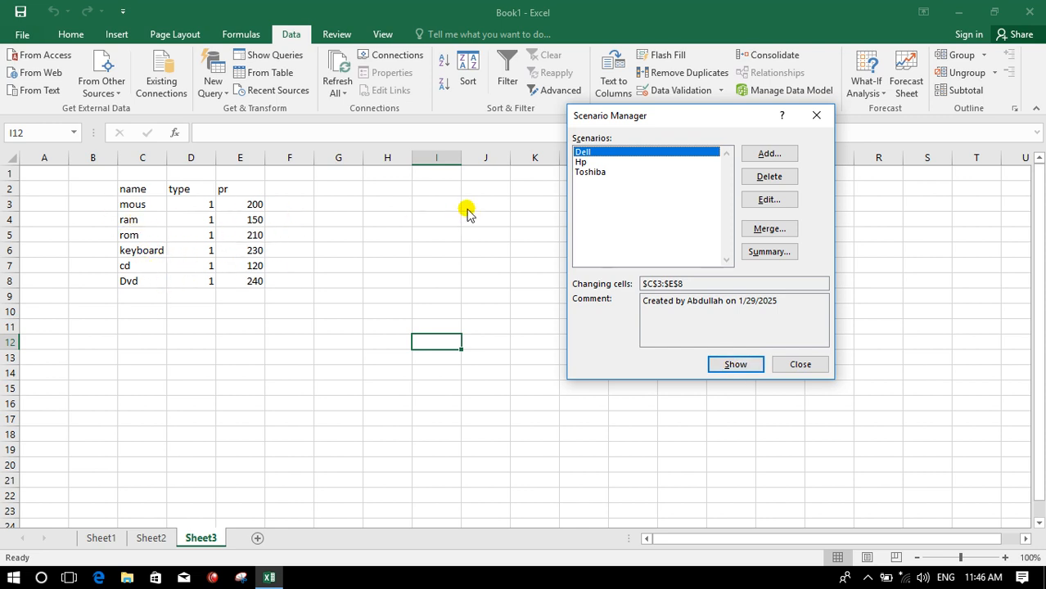
# - Show the Hp scenario and then the Toshiba scenario on the sheet
pyautogui.click(628, 163)
pyautogui.click(732, 365)
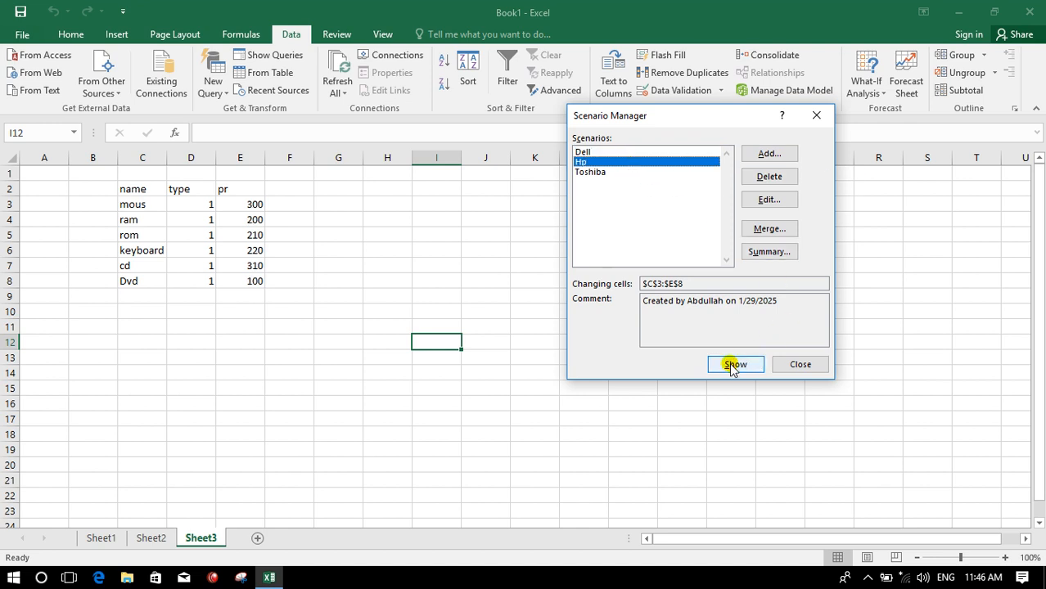
pyautogui.click(601, 171)
pyautogui.click(729, 367)
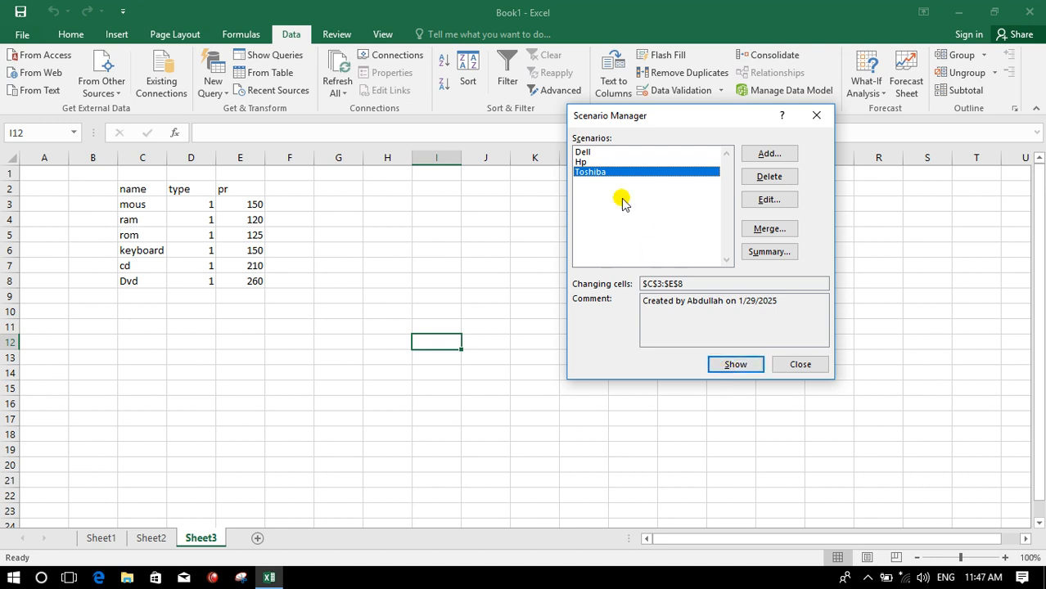
# - Delete the Toshiba scenario and show the Dell scenario again
pyautogui.click(769, 177)
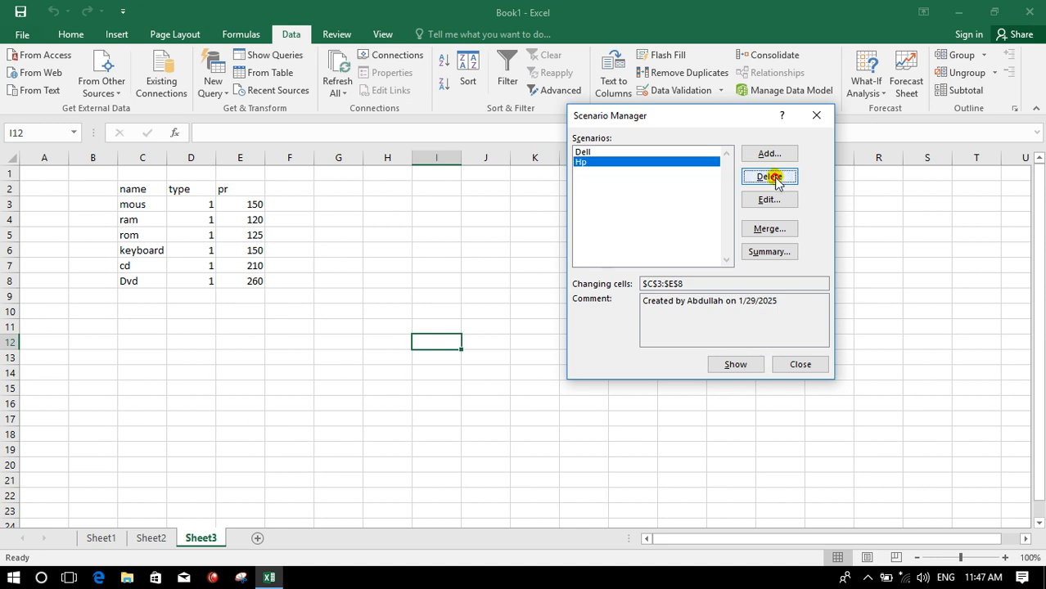
pyautogui.click(585, 153)
pyautogui.click(586, 163)
pyautogui.click(588, 151)
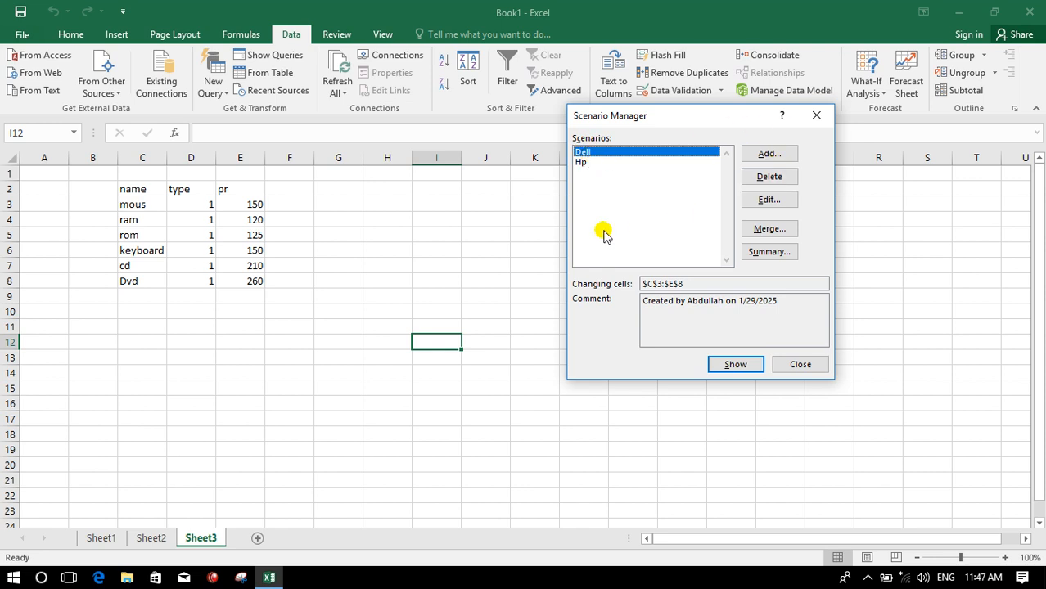
pyautogui.click(732, 364)
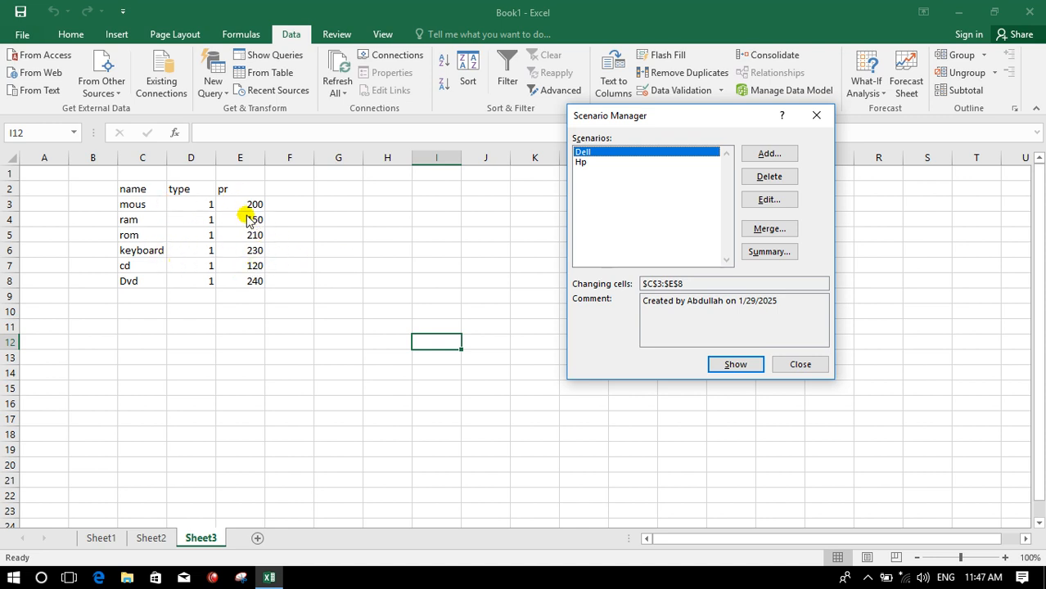
# - Edit the Dell scenario, setting the mous price to 110, confirm, and show it on the sheet
pyautogui.click(769, 198)
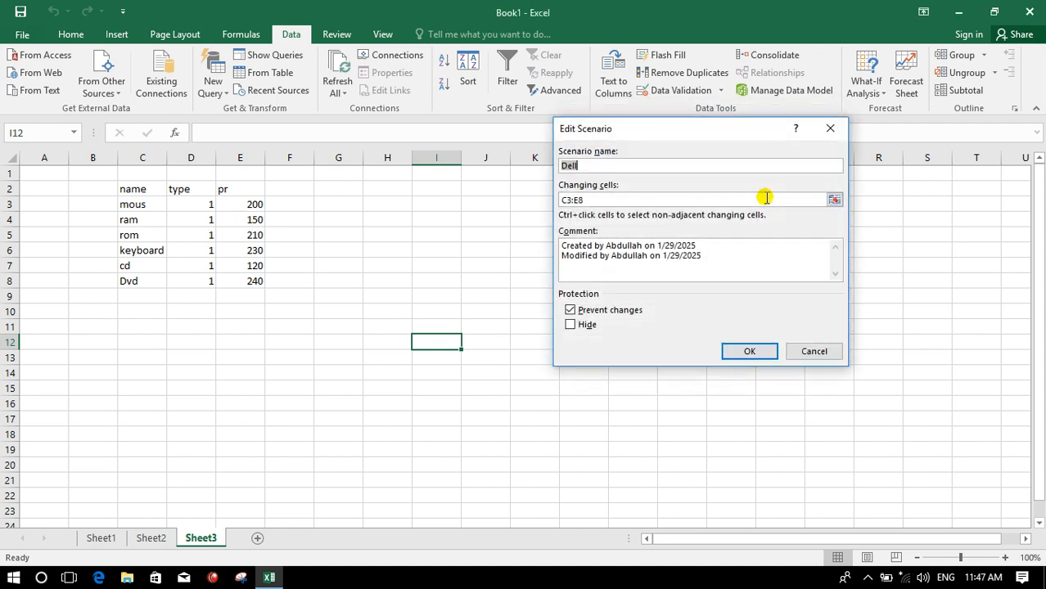
pyautogui.click(748, 351)
pyautogui.doubleClick(676, 247)
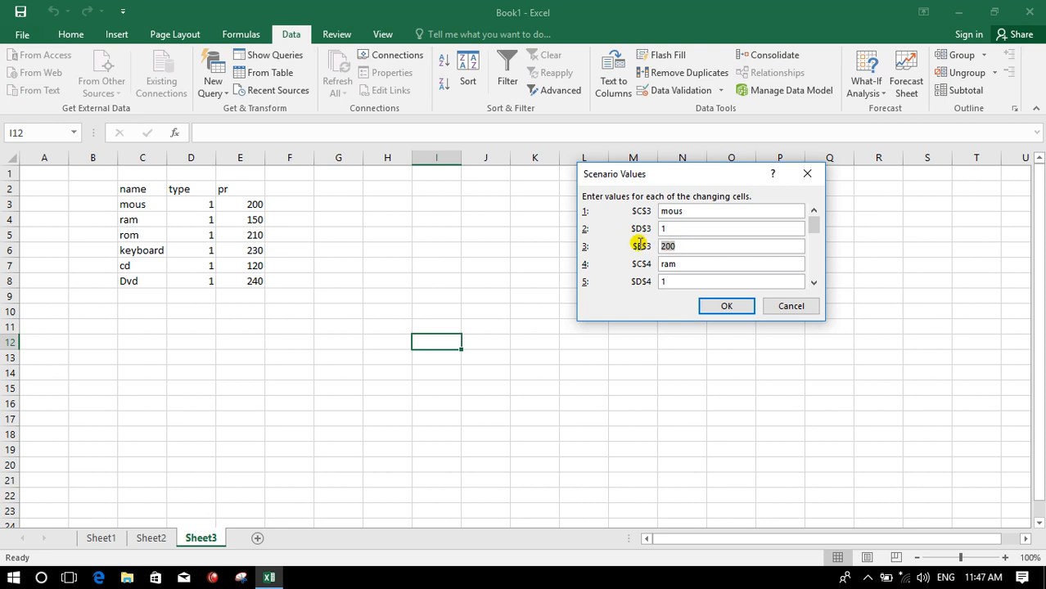
pyautogui.write('110')
pyautogui.click(724, 306)
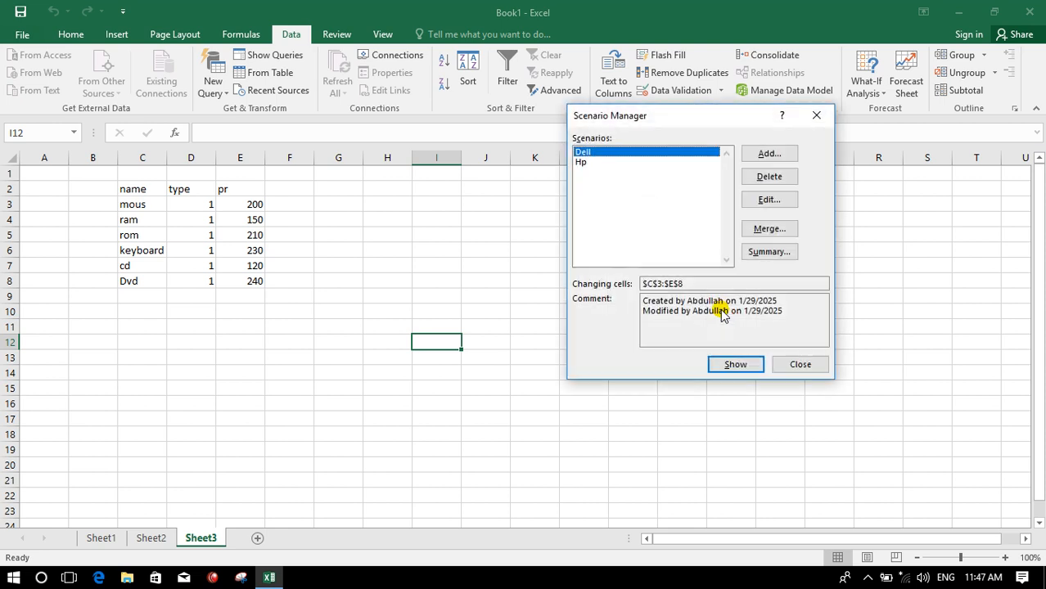
pyautogui.click(735, 365)
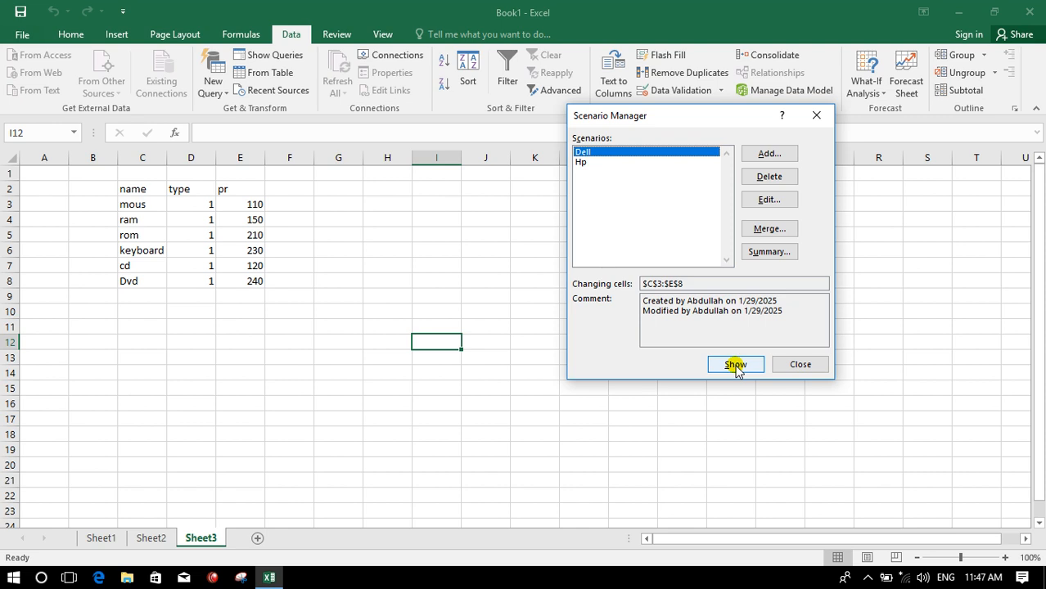
pyautogui.click(761, 230)
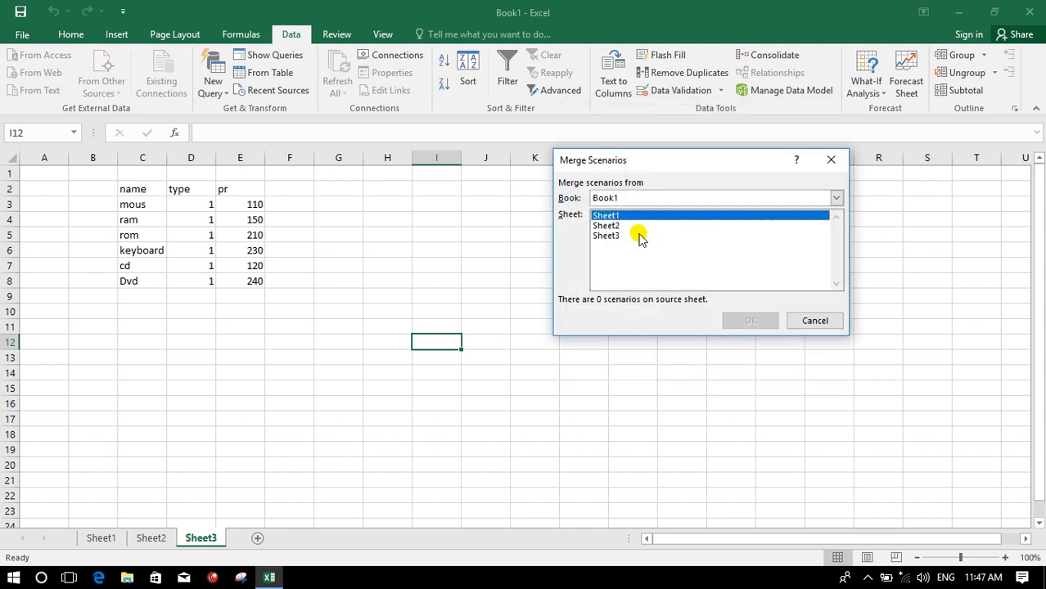
pyautogui.click(160, 539)
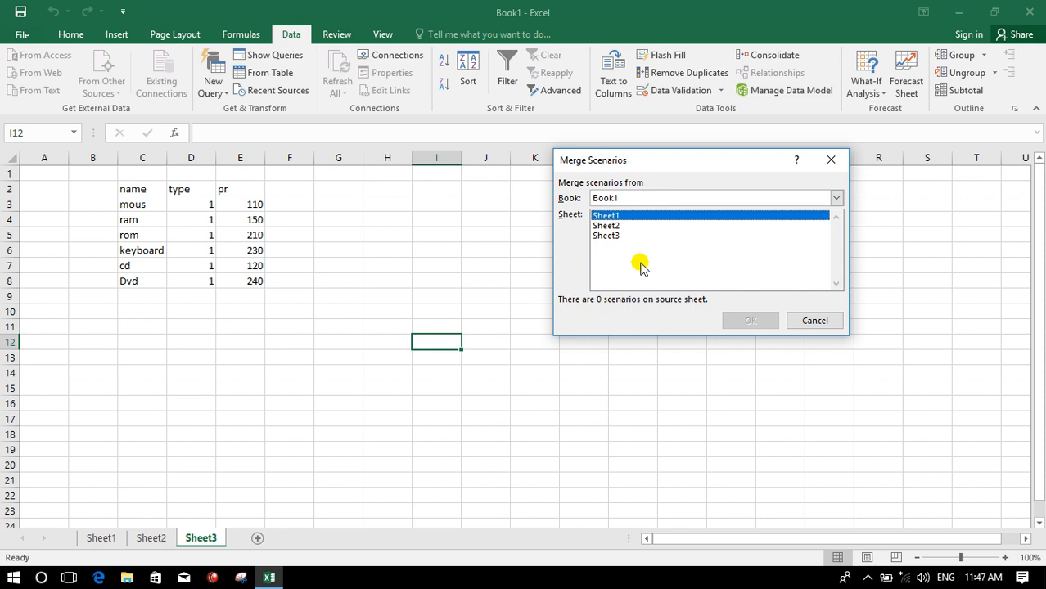
pyautogui.click(820, 321)
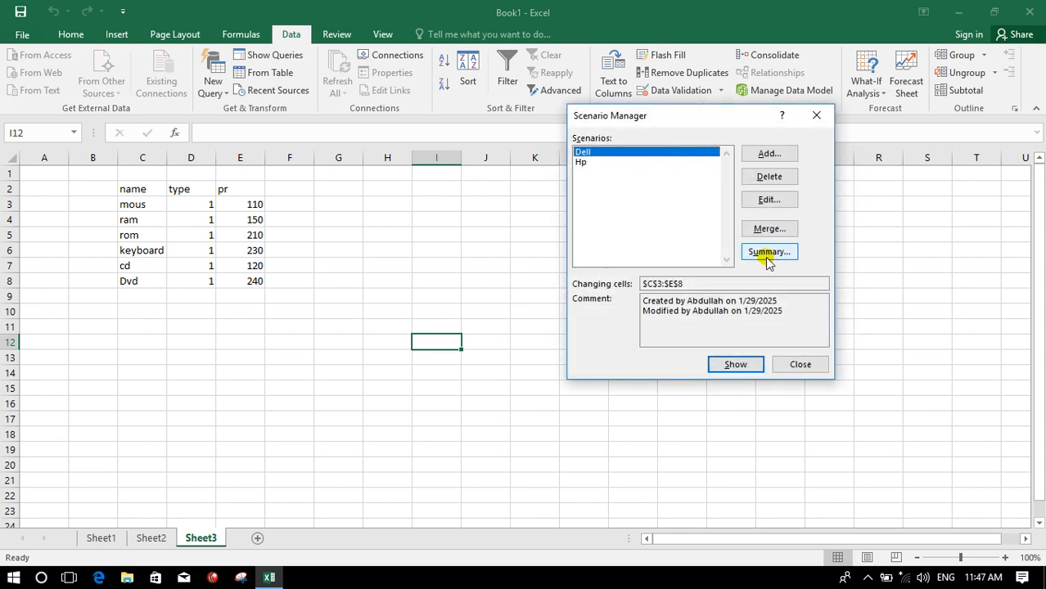
pyautogui.click(582, 163)
pyautogui.click(582, 152)
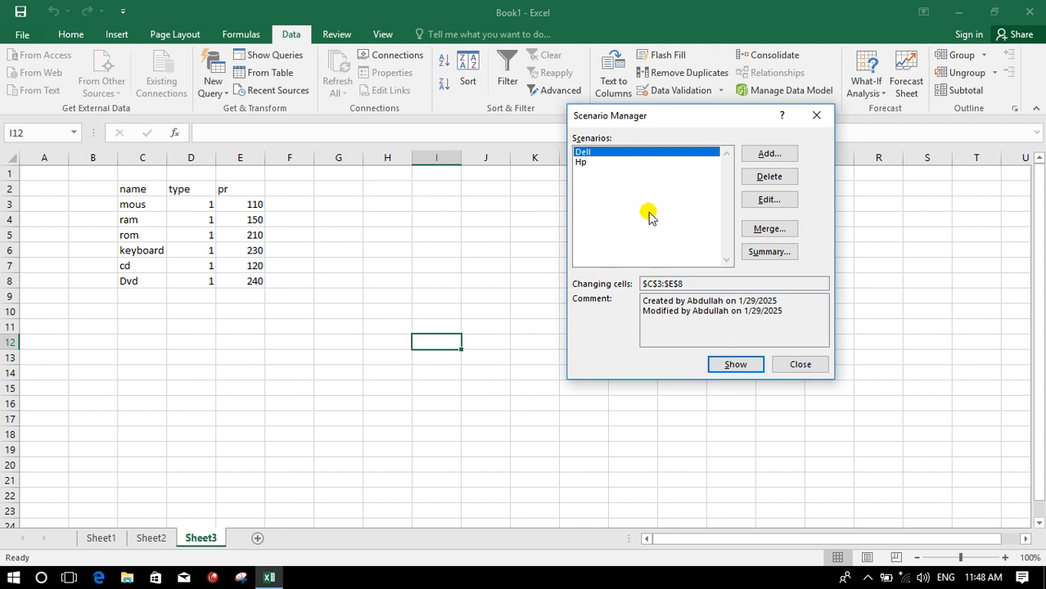
# - Create a Scenario summary report of the scenarios without specifying result cells
pyautogui.click(759, 255)
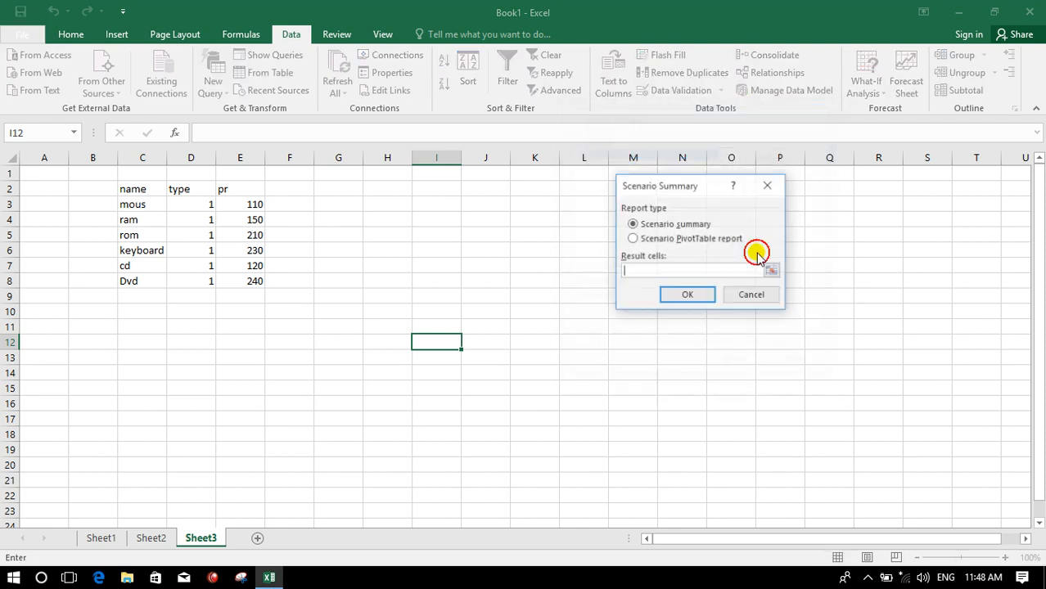
pyautogui.click(679, 296)
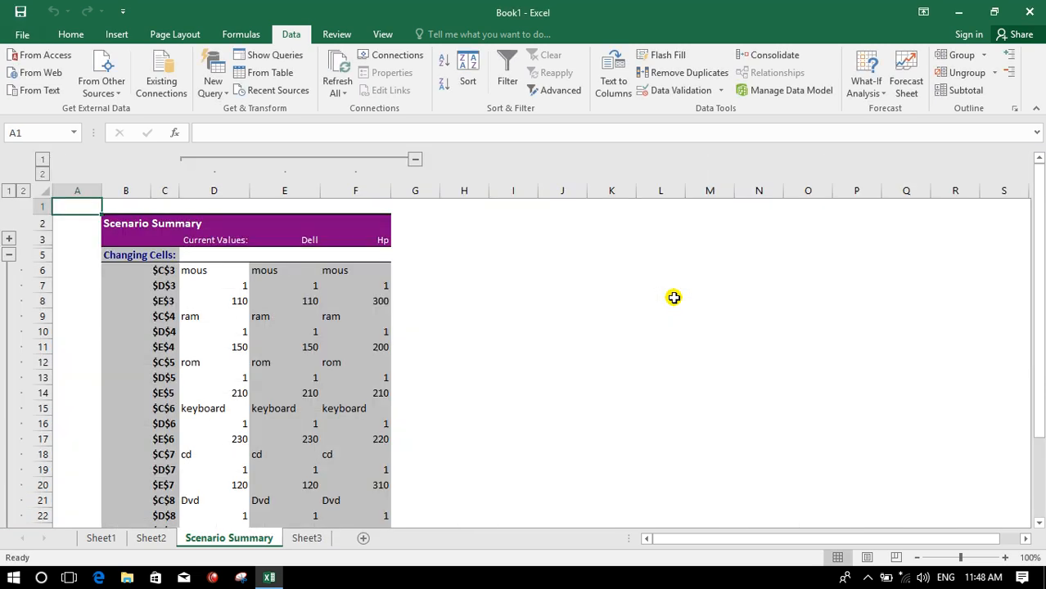
# - Examine the Scenario Summary sheet's current, Dell and Hp values for each changing cell
pyautogui.click(404, 273)
pyautogui.moveTo(299, 241); pyautogui.dragTo(292, 347)
pyautogui.moveTo(373, 237); pyautogui.dragTo(374, 347)
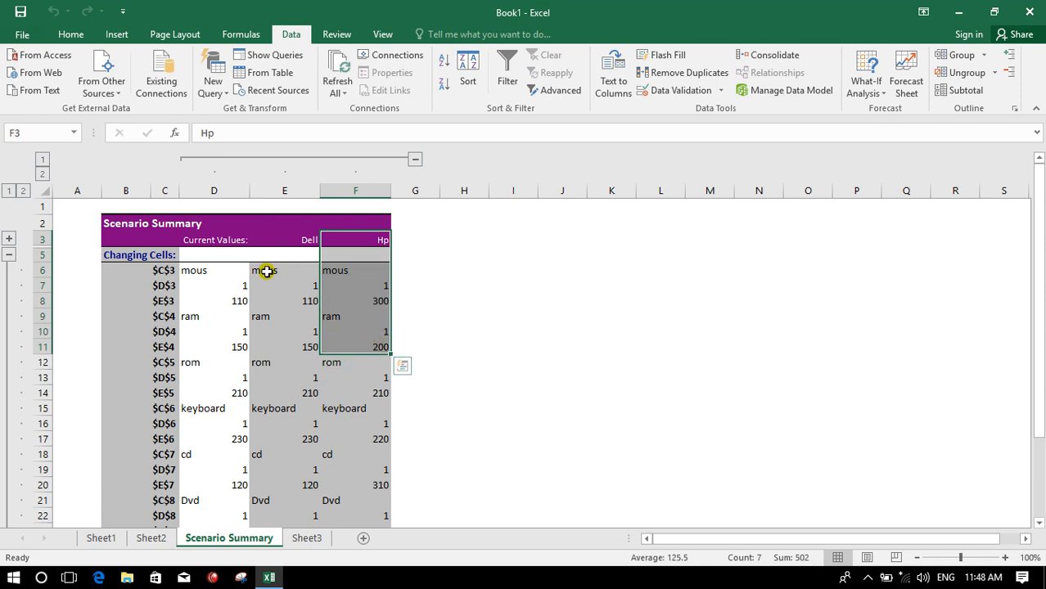
pyautogui.click(266, 270)
pyautogui.click(303, 301)
pyautogui.click(261, 318)
pyautogui.click(237, 331)
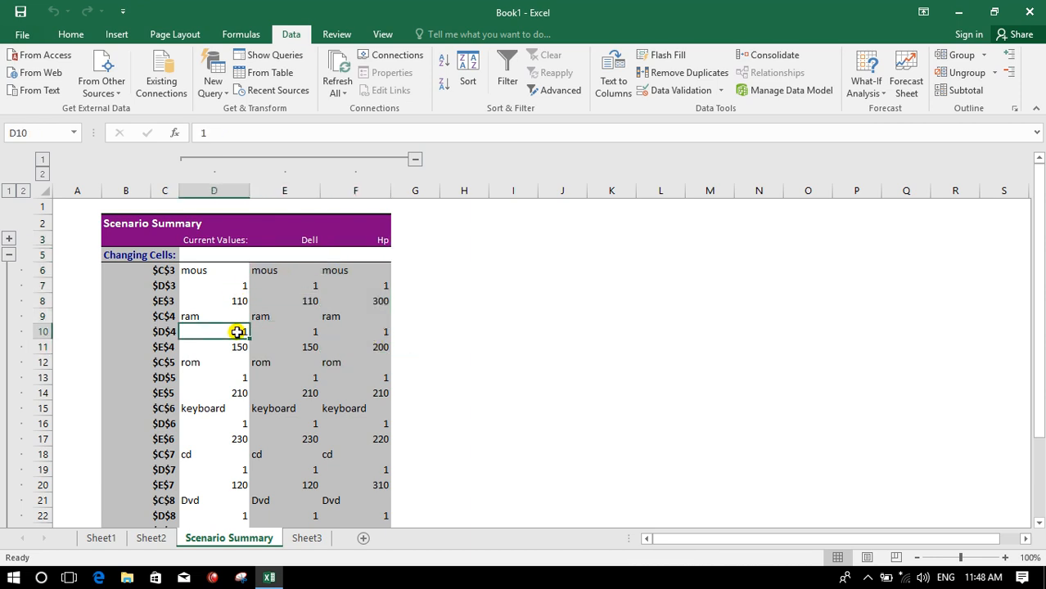
pyautogui.click(299, 344)
pyautogui.click(255, 362)
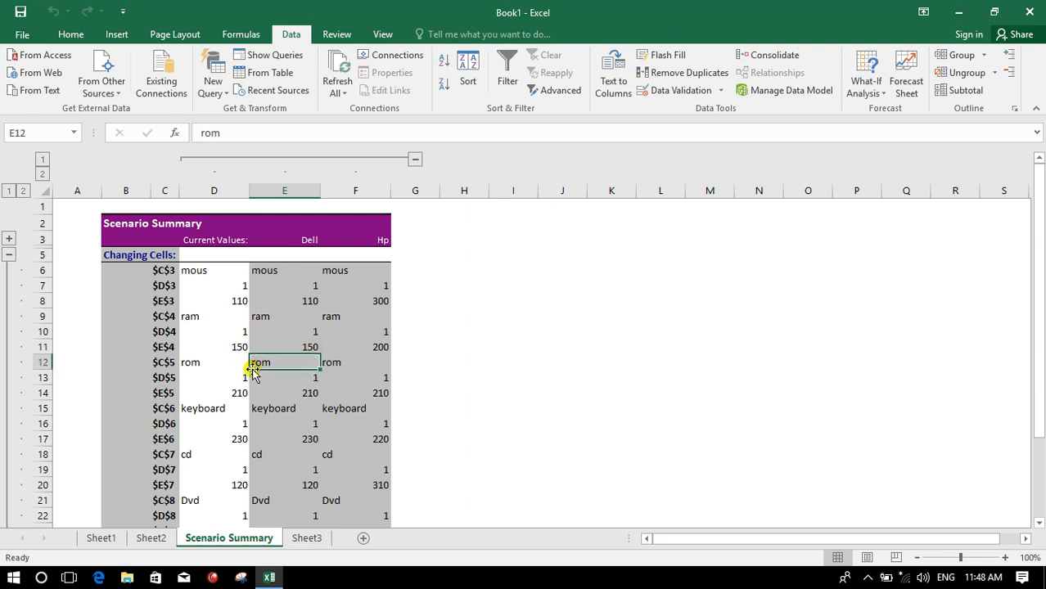
pyautogui.click(246, 378)
pyautogui.click(282, 391)
pyautogui.click(262, 422)
pyautogui.click(242, 439)
pyautogui.click(297, 436)
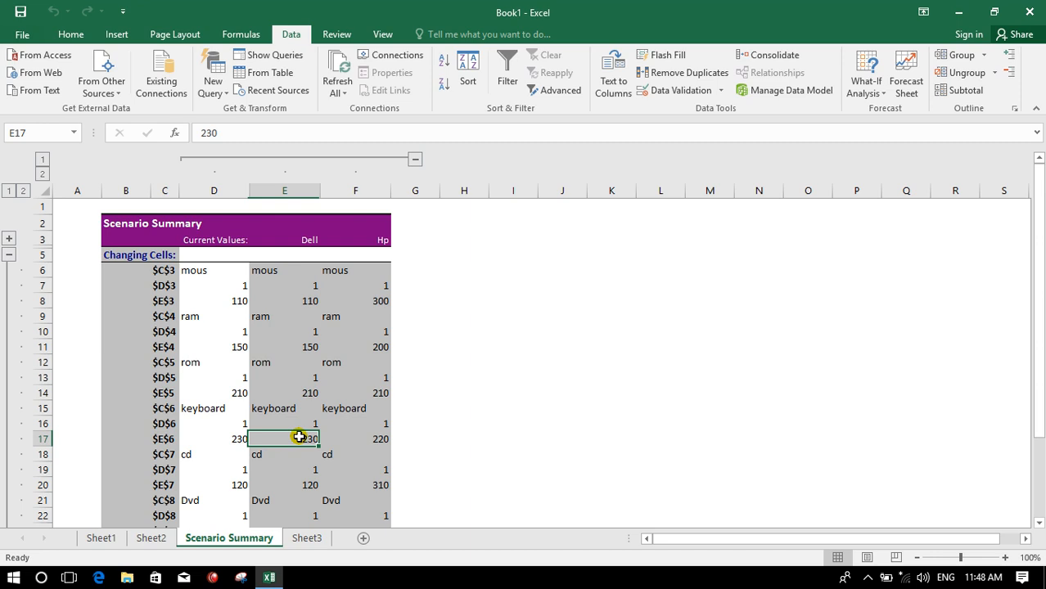
pyautogui.click(247, 458)
pyautogui.click(275, 344)
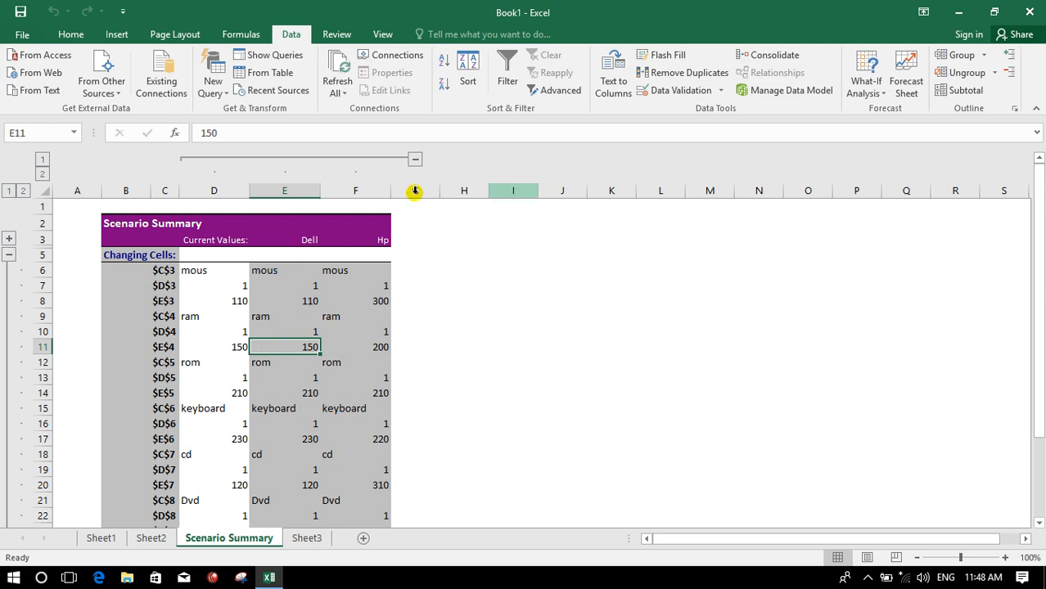
pyautogui.click(302, 532)
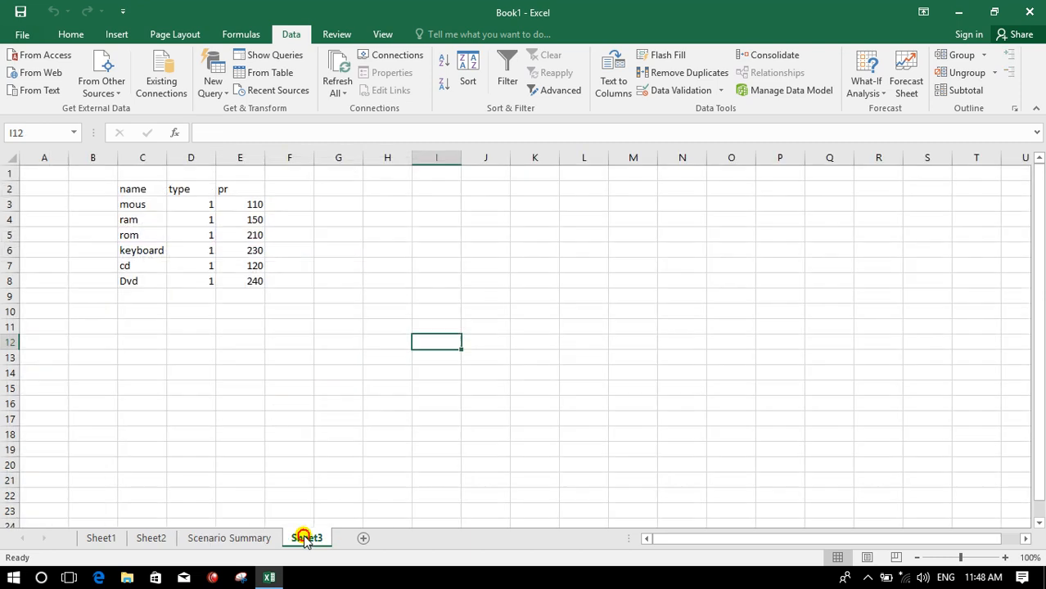
pyautogui.click(353, 234)
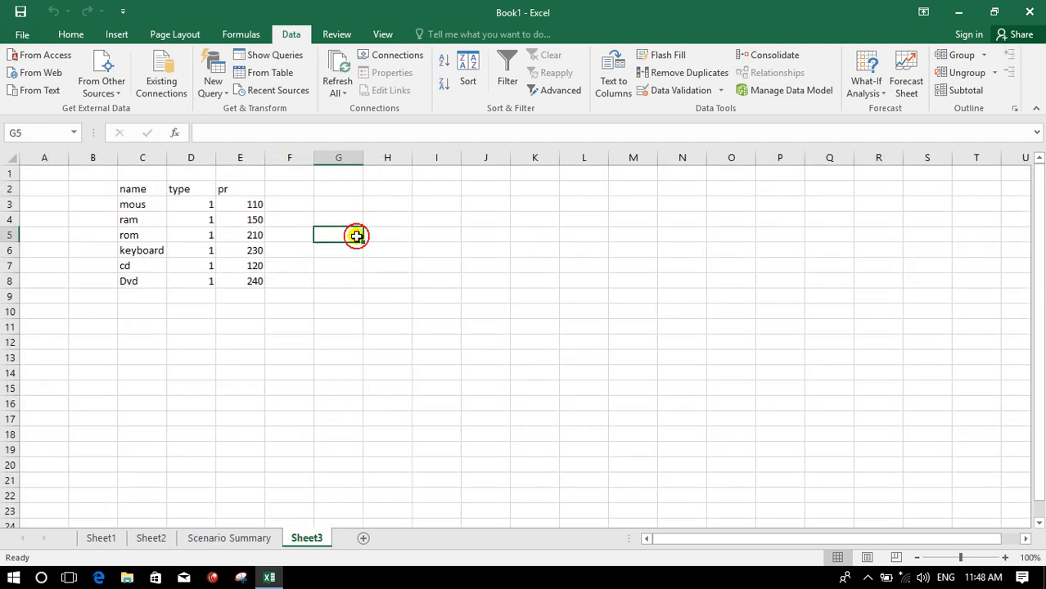
pyautogui.click(868, 93)
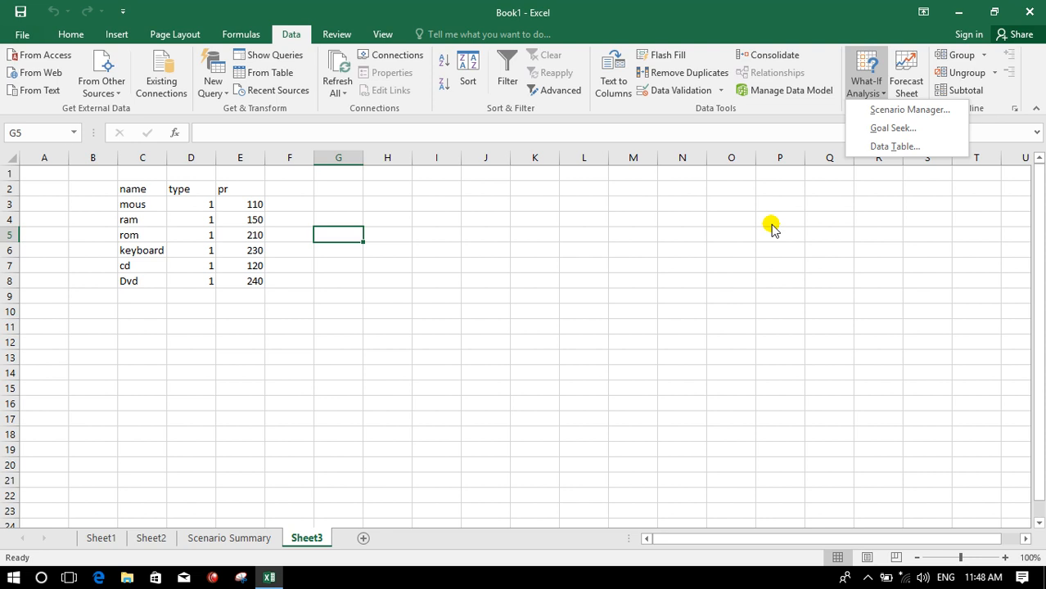
pyautogui.click(519, 251)
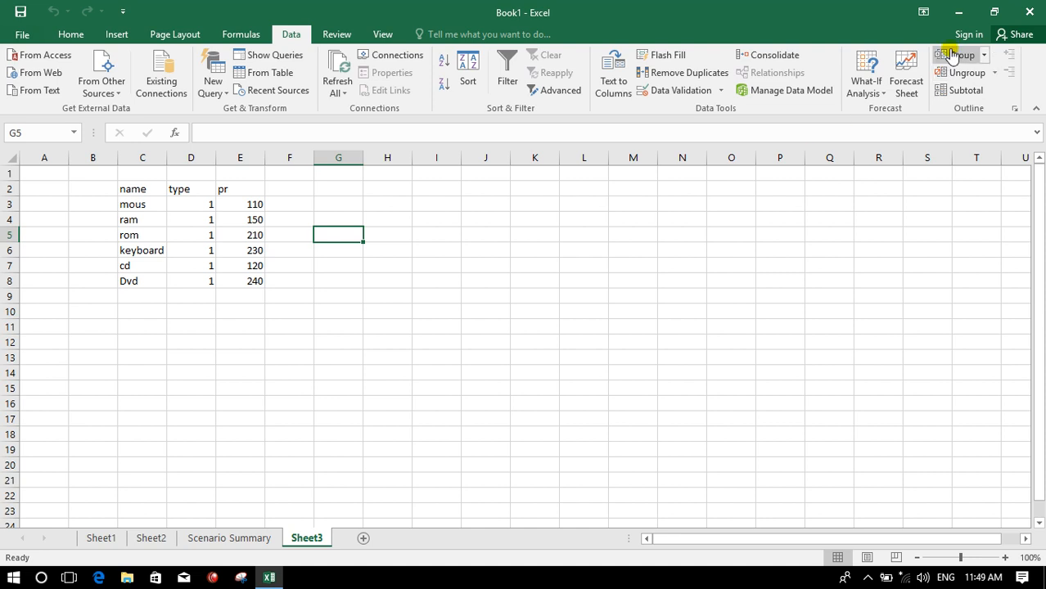
pyautogui.click(958, 11)
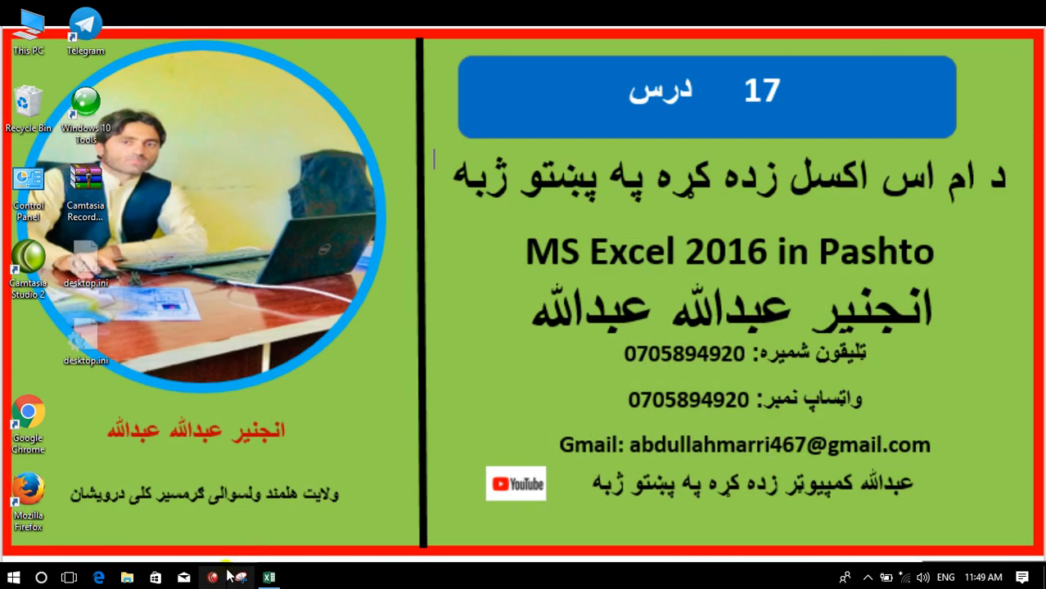